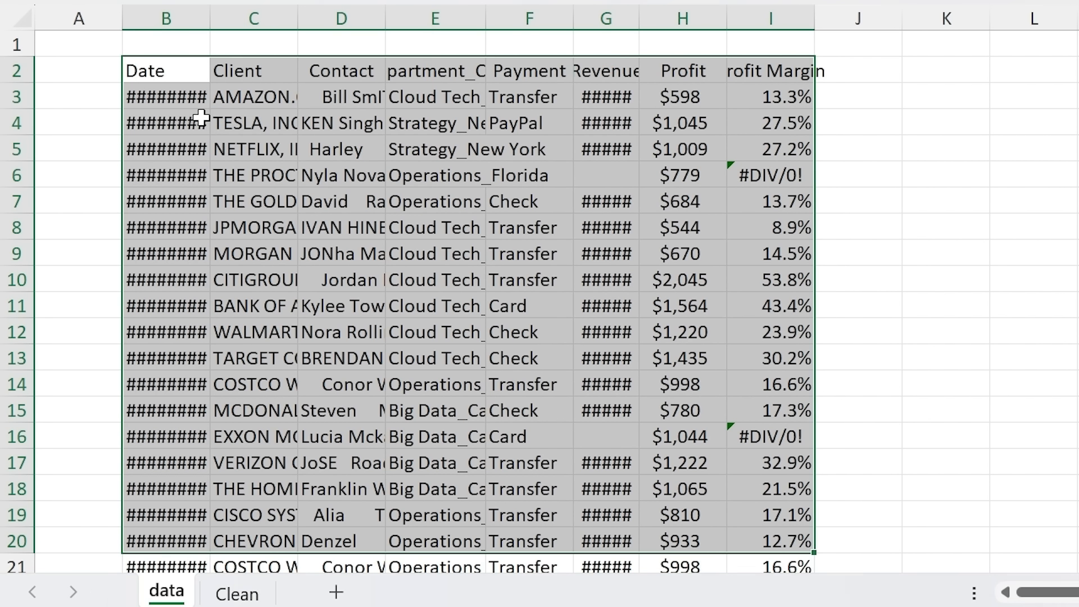
# Step: Select the whole data table on the data sheet and AutoFit its row heights
pyautogui.click(337, 142)
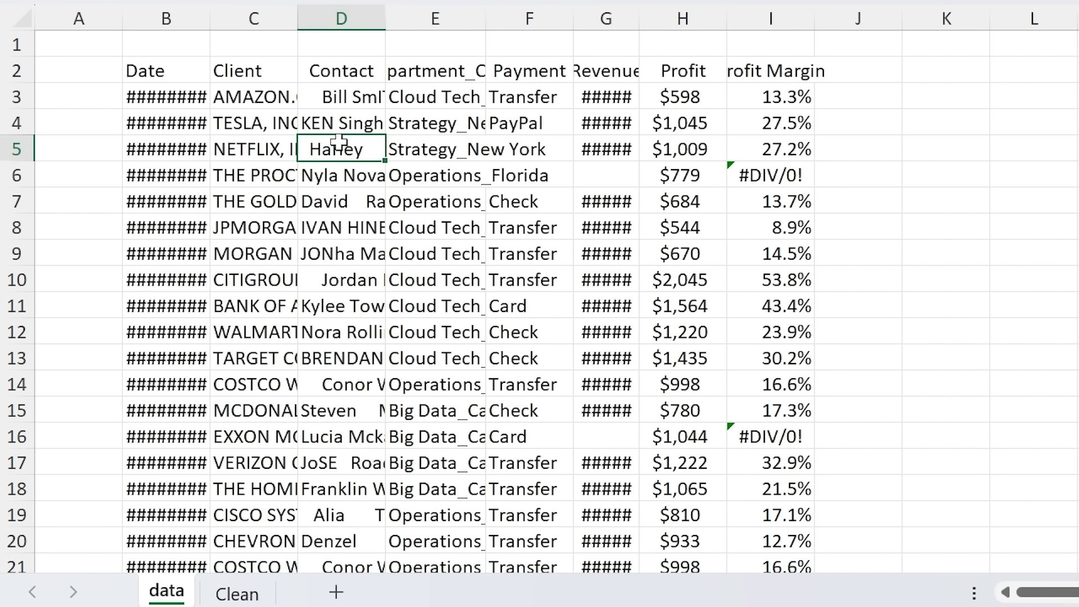
pyautogui.click(342, 123)
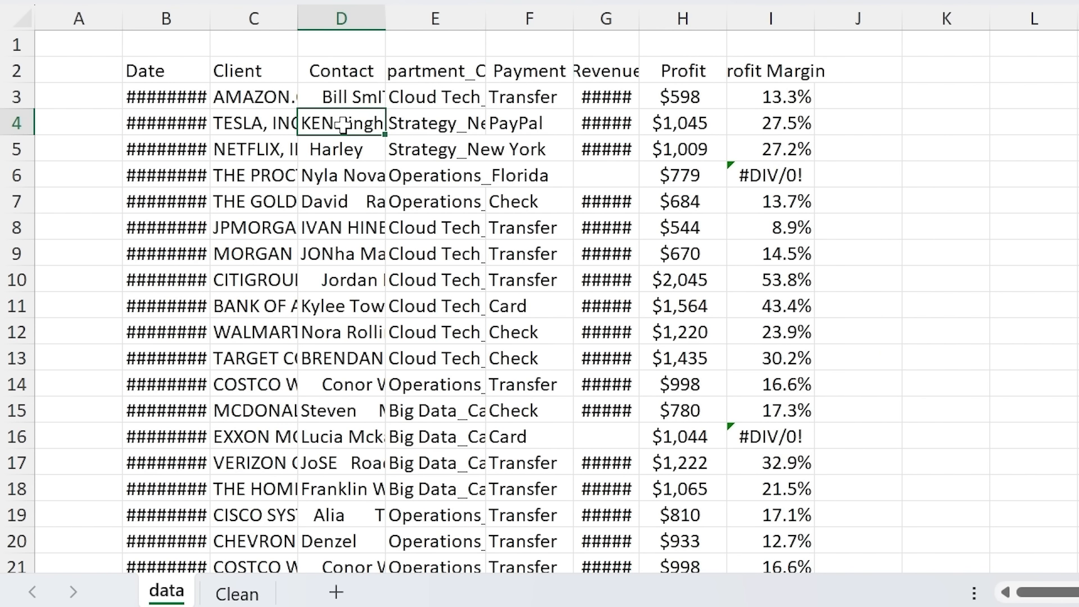
pyautogui.hotkey('ctrl', 'a')
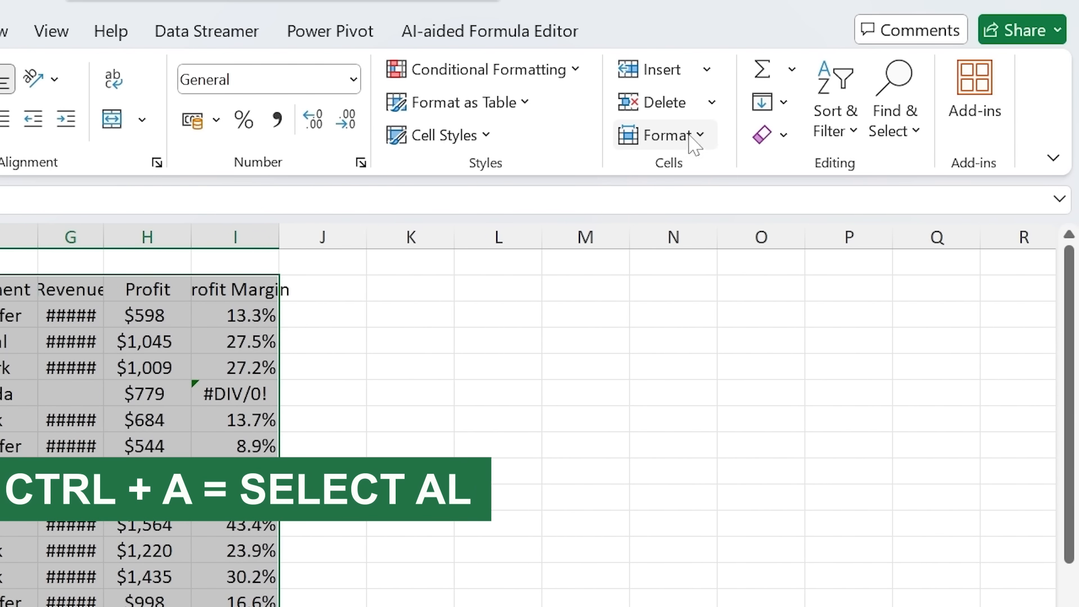
pyautogui.click(700, 138)
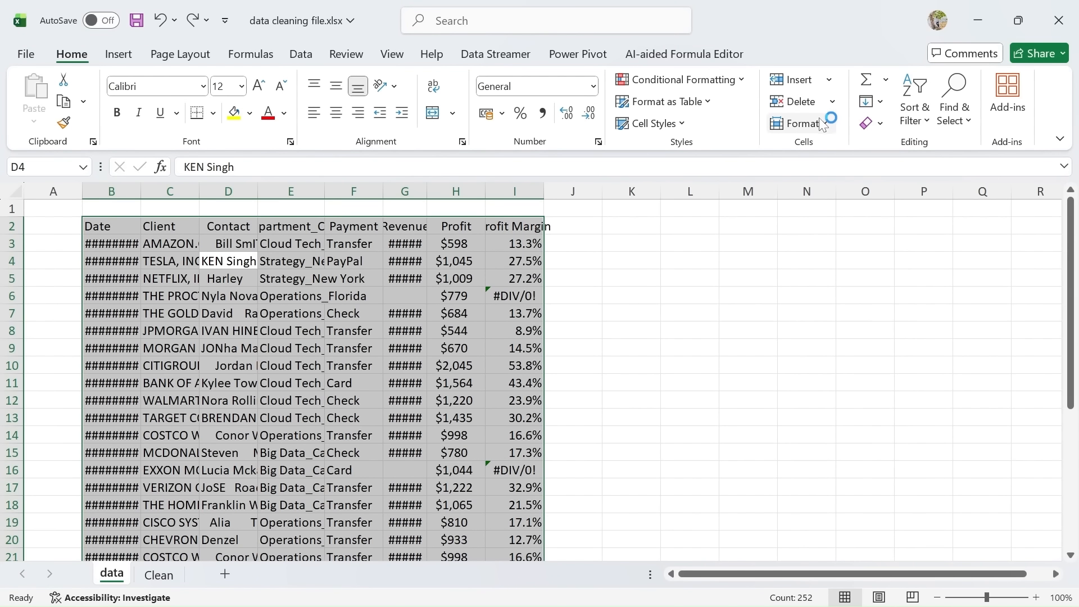
pyautogui.click(824, 126)
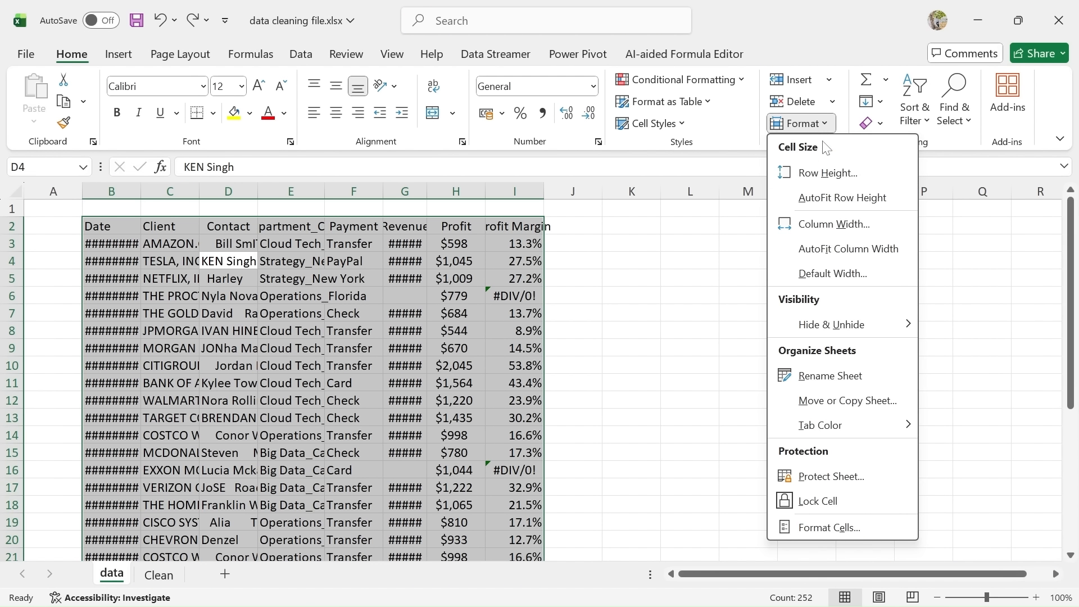
pyautogui.click(837, 197)
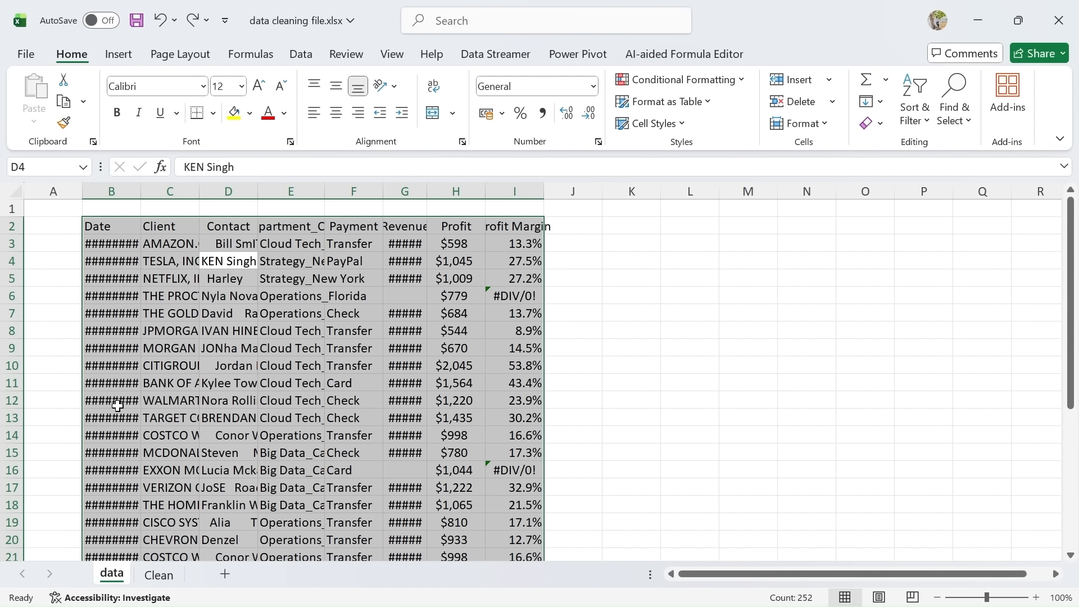
# Step: Undo the row height AutoFit and apply it to the selected table again
pyautogui.scroll(-1, 130, 418)
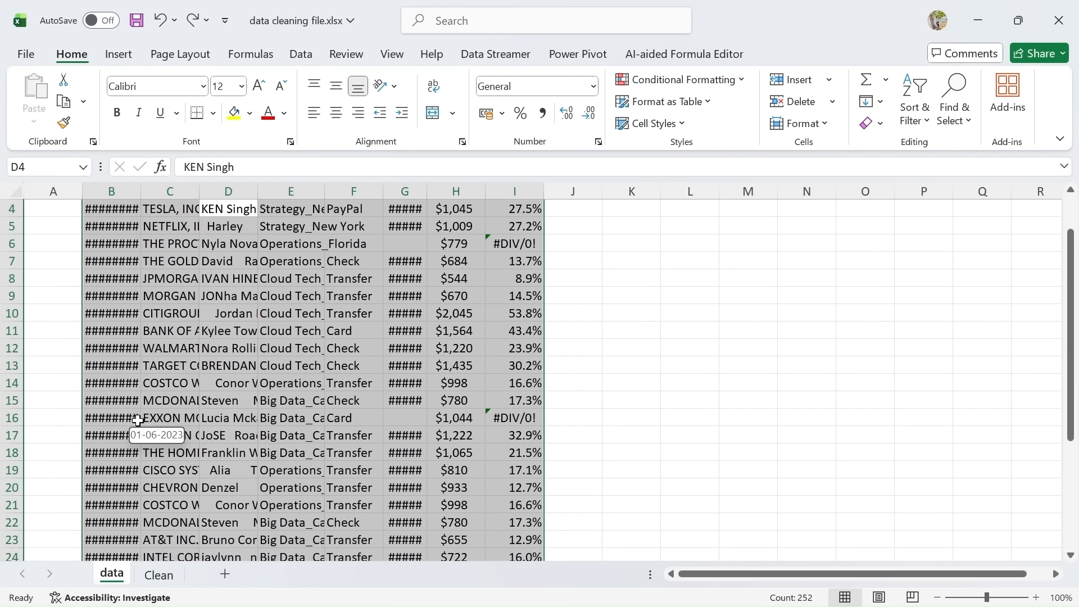
pyautogui.hotkey('ctrl', 'z')
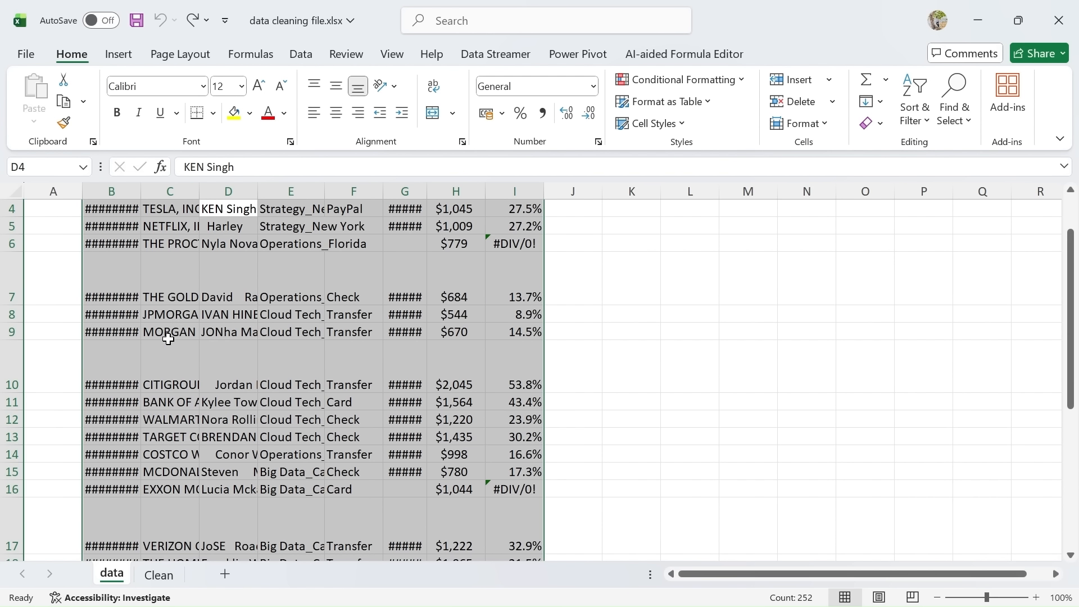
pyautogui.scroll(1, 168, 339)
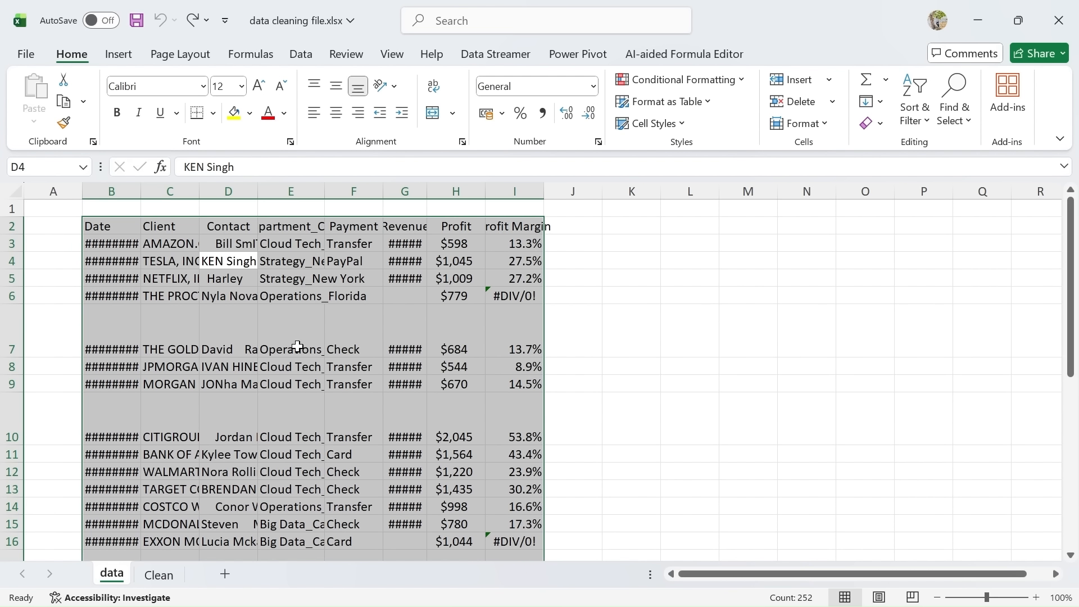
pyautogui.click(830, 125)
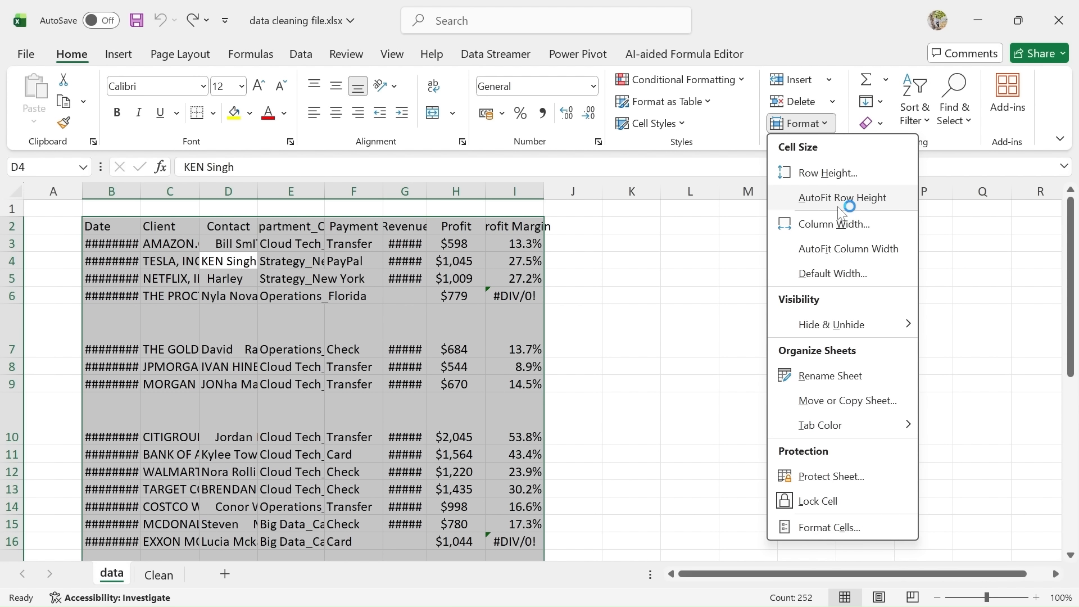
pyautogui.click(837, 206)
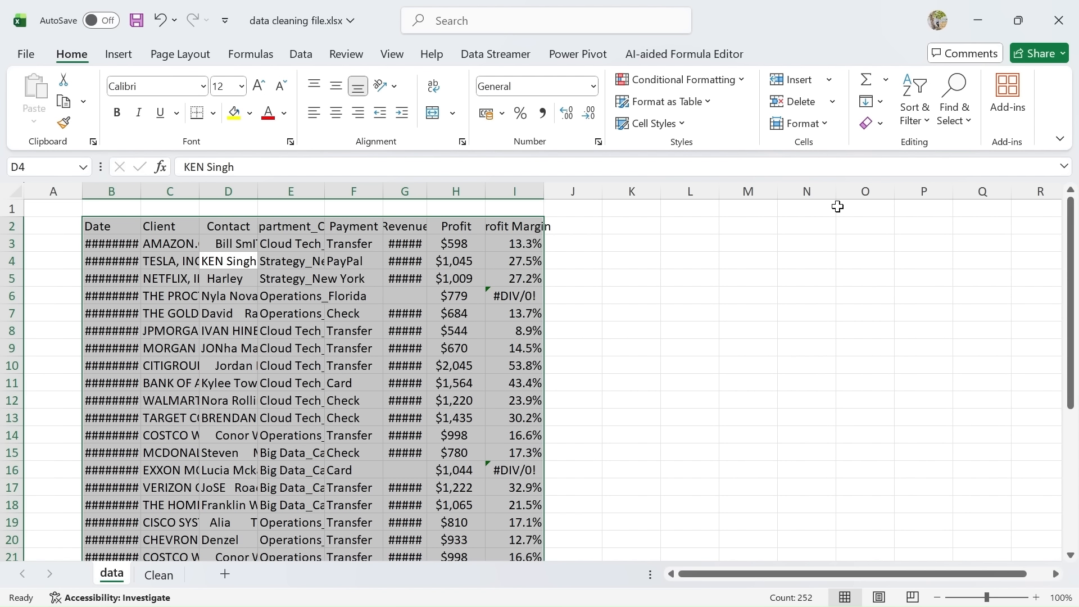
# Step: Reselect the whole data table and undo the last row height AutoFit
pyautogui.click(7, 314)
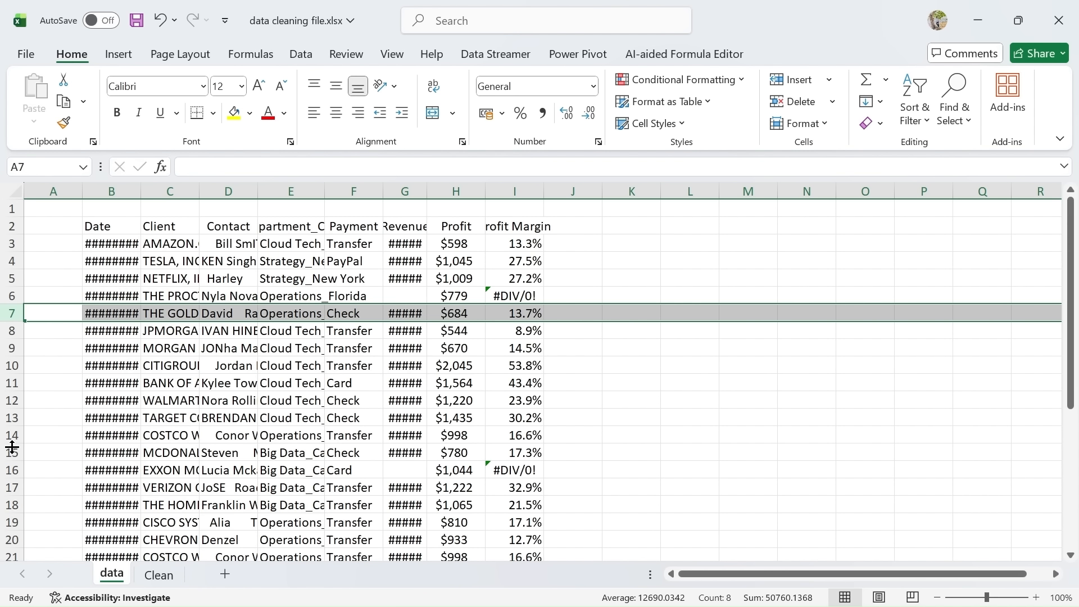
pyautogui.click(204, 335)
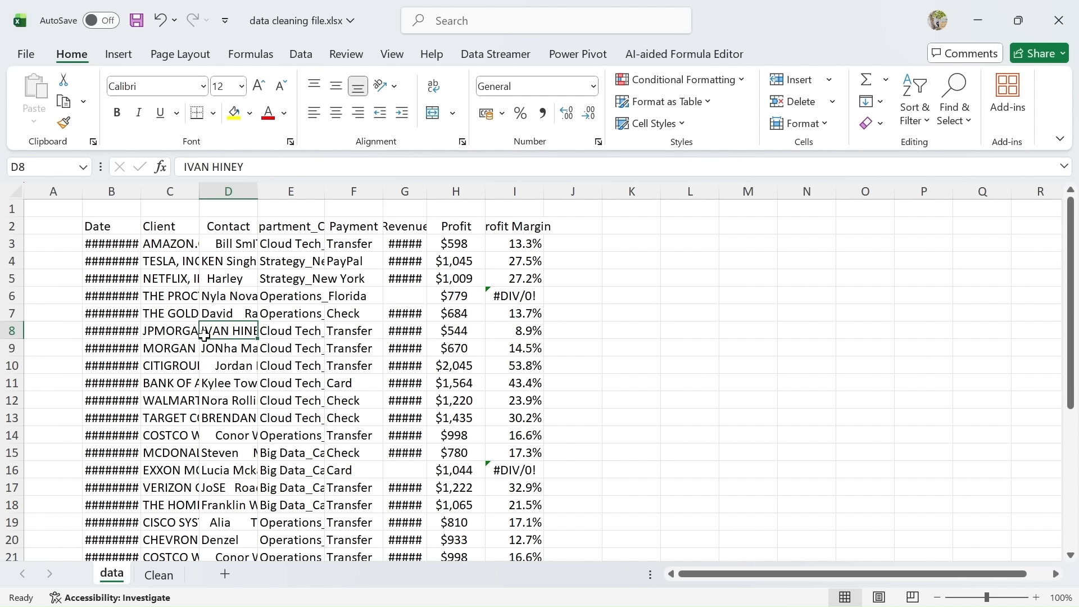
pyautogui.hotkey('ctrl', 'a')
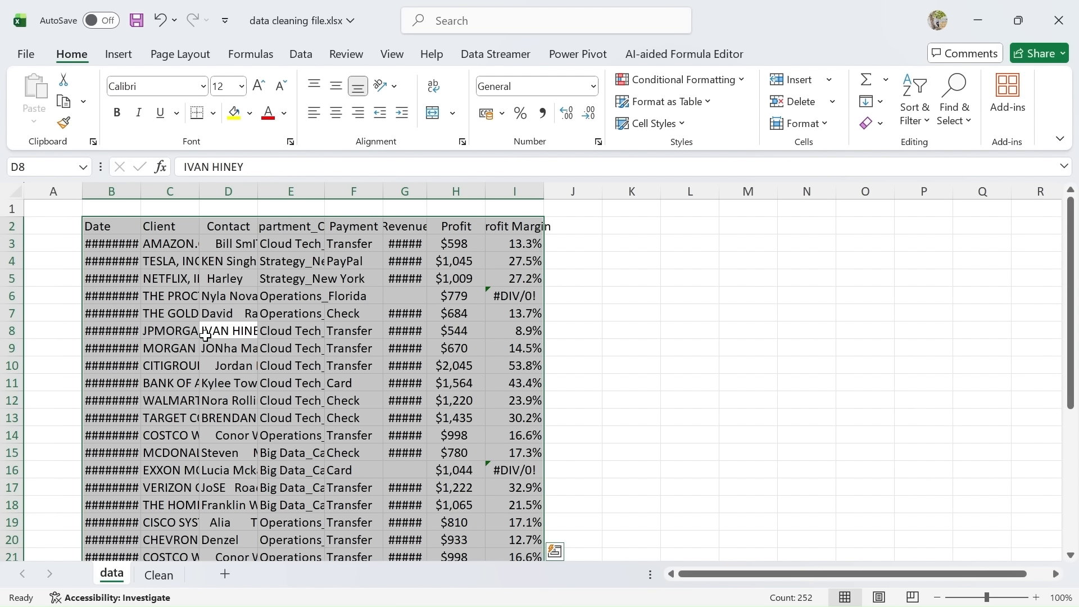
pyautogui.hotkey('ctrl', 'z')
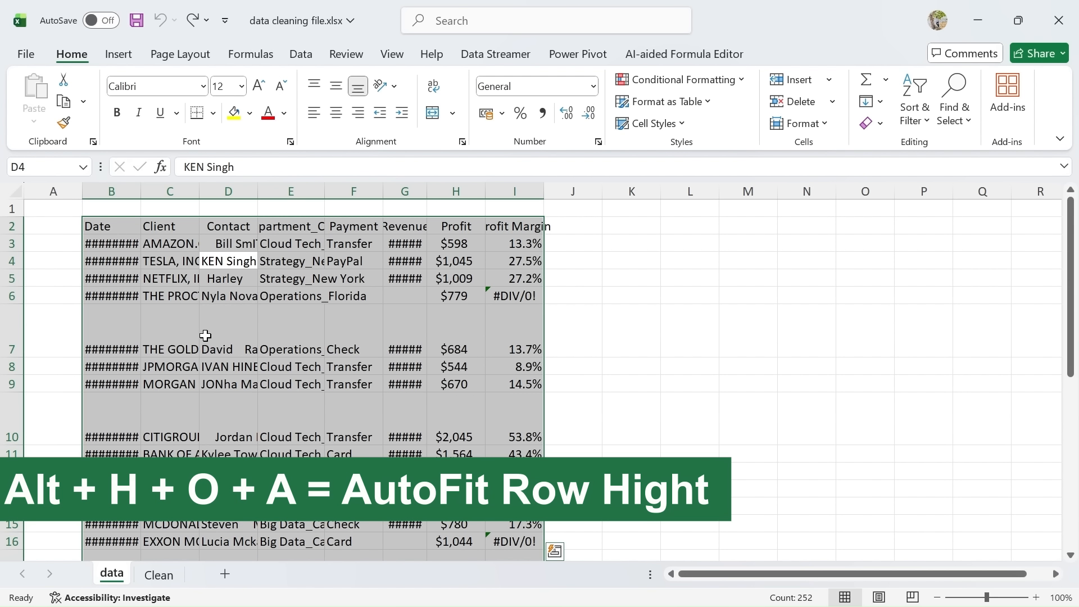
# Step: AutoFit the row heights of the selected data table
pyautogui.press('alt')
pyautogui.press('h')
pyautogui.press('o')
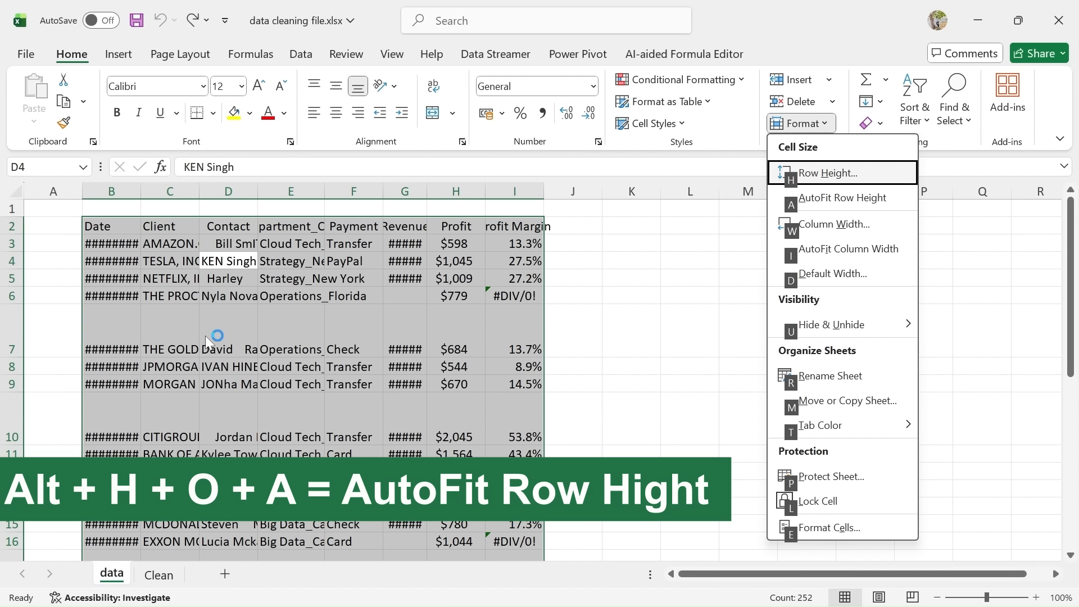
pyautogui.press('a')
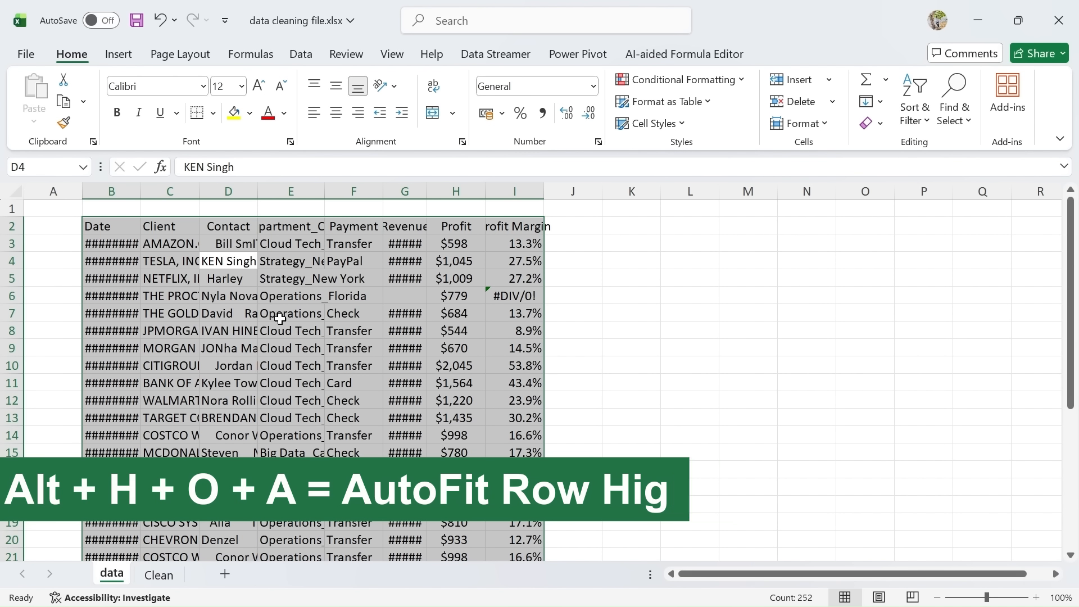
# Step: Try AutoFit on the table's column widths and undo it
pyautogui.click(826, 126)
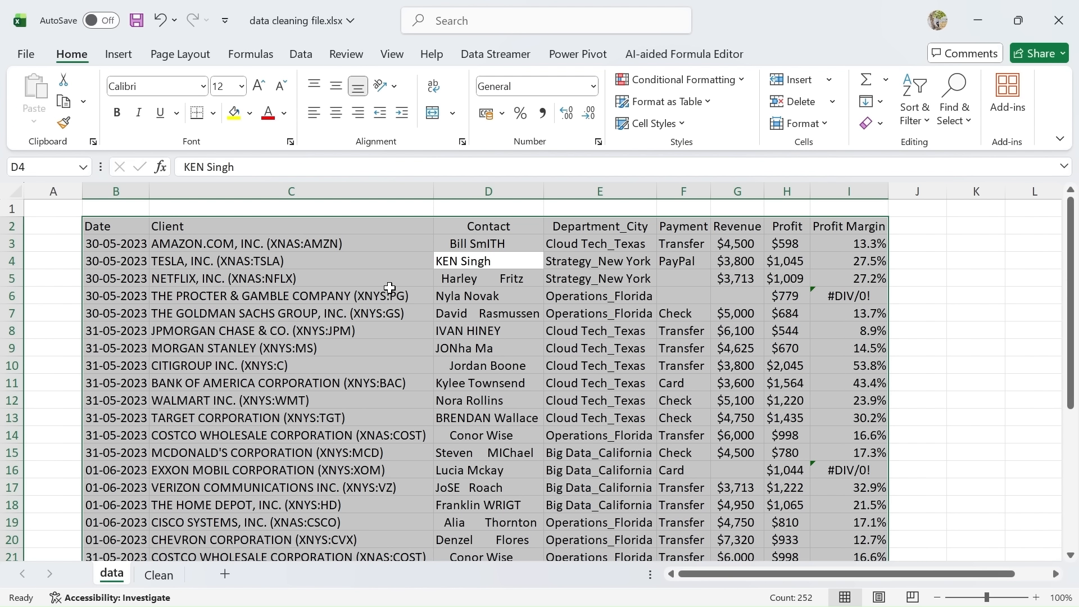
pyautogui.hotkey('ctrl', 'z')
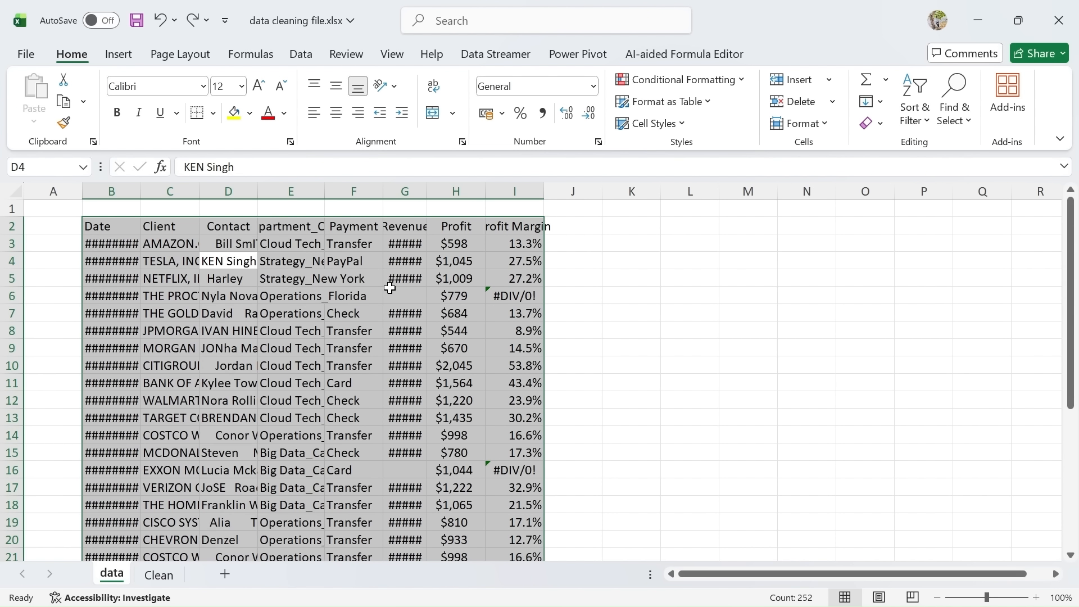
# Step: AutoFit the column widths of the selected data table
pyautogui.press('alt')
pyautogui.press('h')
pyautogui.press('o')
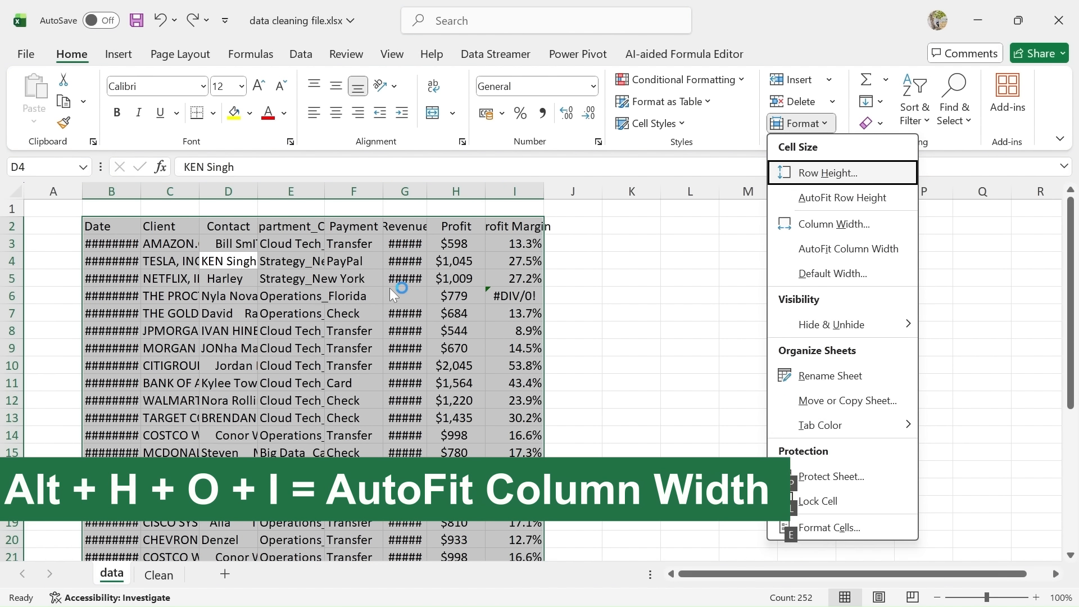
pyautogui.press('i')
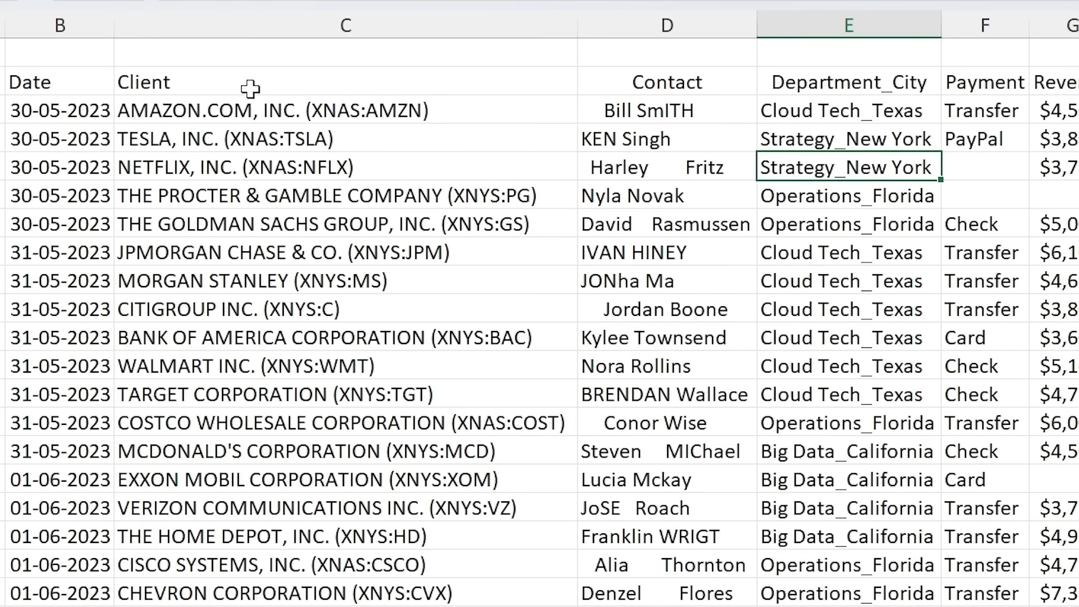
# Step: Highlight the ticker code (XNAS:AMZN) inside the AMAZON.COM client cell C3
pyautogui.moveTo(250, 88); pyautogui.dragTo(361, 457)
pyautogui.click(461, 111)
pyautogui.hotkey('shift', 'Left')
pyautogui.hotkey('shift', 'Left')
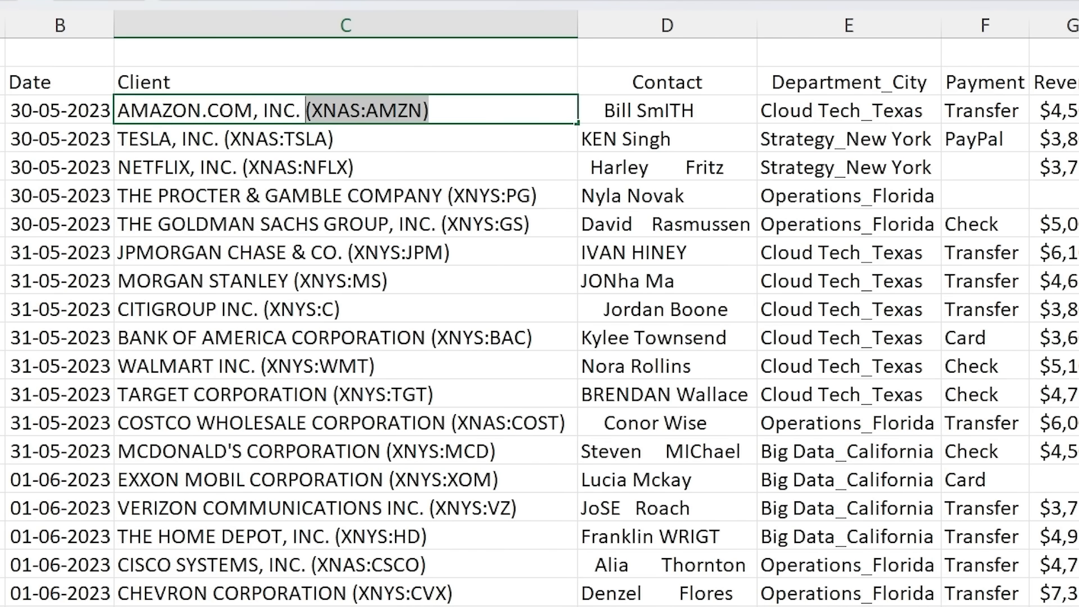
# Step: Delete the ending ". (XNAS:TSLA)" from client cell C4, leaving TESLA, INC
pyautogui.doubleClick(363, 142)
pyautogui.hotkey('shift', 'Left')
pyautogui.hotkey('shift', 'Left')
pyautogui.hotkey('shift', 'Left')
pyautogui.hotkey('shift', 'Left')
pyautogui.hotkey('shift', 'Left')
pyautogui.hotkey('shift', 'Left')
pyautogui.hotkey('shift', 'Left')
pyautogui.hotkey('shift', 'Left')
pyautogui.hotkey('shift', 'Left')
pyautogui.hotkey('shift', 'Left')
pyautogui.hotkey('shift', 'Left')
pyautogui.hotkey('shift', 'Left')
pyautogui.hotkey('shift', 'Left')
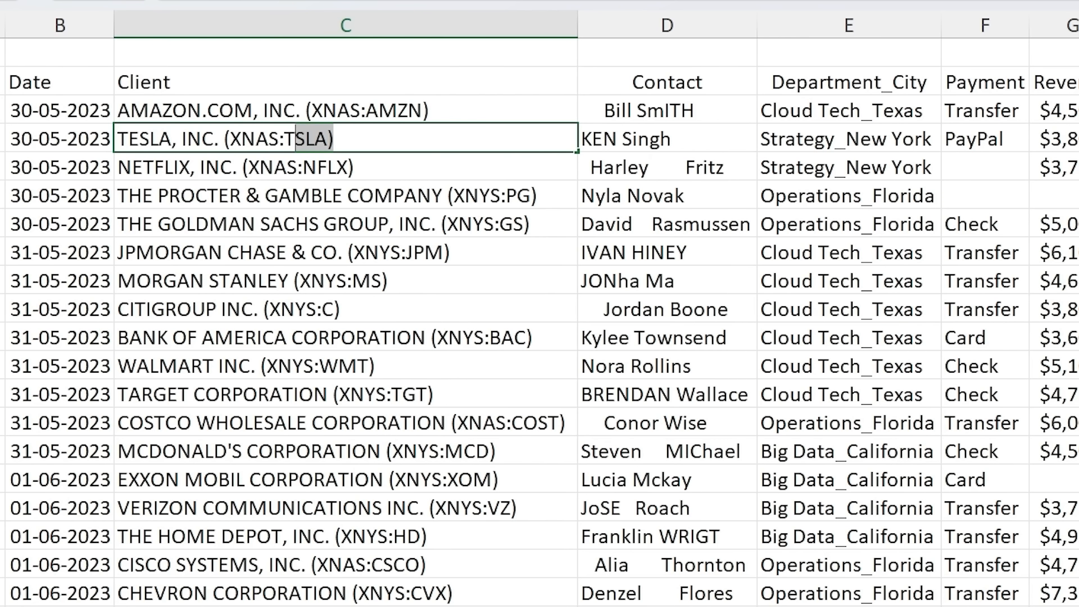
pyautogui.moveTo(291, 120)
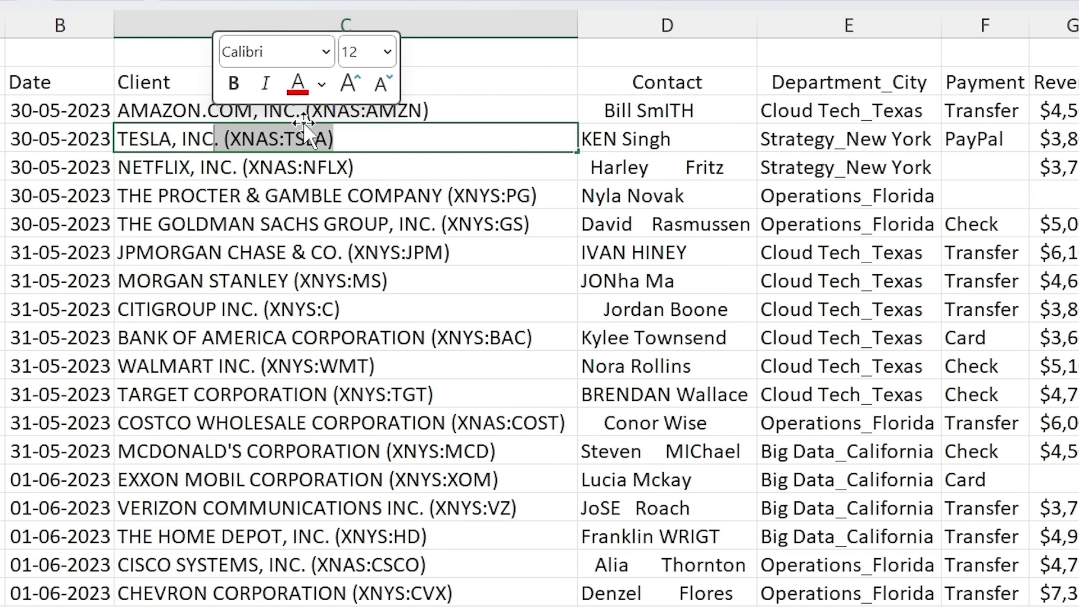
pyautogui.press('BackSpace')
# Step: Delete the ticker code (XNAS:AMZN) from client cell C3, leaving AMAZON.COM, INC
pyautogui.doubleClick(457, 96)
pyautogui.press('BackSpace')
pyautogui.press('BackSpace')
pyautogui.press('BackSpace')
pyautogui.press('BackSpace')
pyautogui.press('BackSpace')
pyautogui.press('BackSpace')
pyautogui.press('BackSpace')
pyautogui.press('BackSpace')
pyautogui.press('BackSpace')
pyautogui.press('BackSpace')
pyautogui.press('BackSpace')
pyautogui.press('BackSpace')
# Step: Delete the ticker code (XNAS:NFLX) character by character from the NETFLIX client cell C5
pyautogui.doubleClick(472, 167)
pyautogui.press('BackSpace')
pyautogui.press('BackSpace')
pyautogui.press('BackSpace')
pyautogui.press('BackSpace')
pyautogui.press('BackSpace')
pyautogui.press('BackSpace')
pyautogui.press('BackSpace')
pyautogui.press('BackSpace')
pyautogui.press('BackSpace')
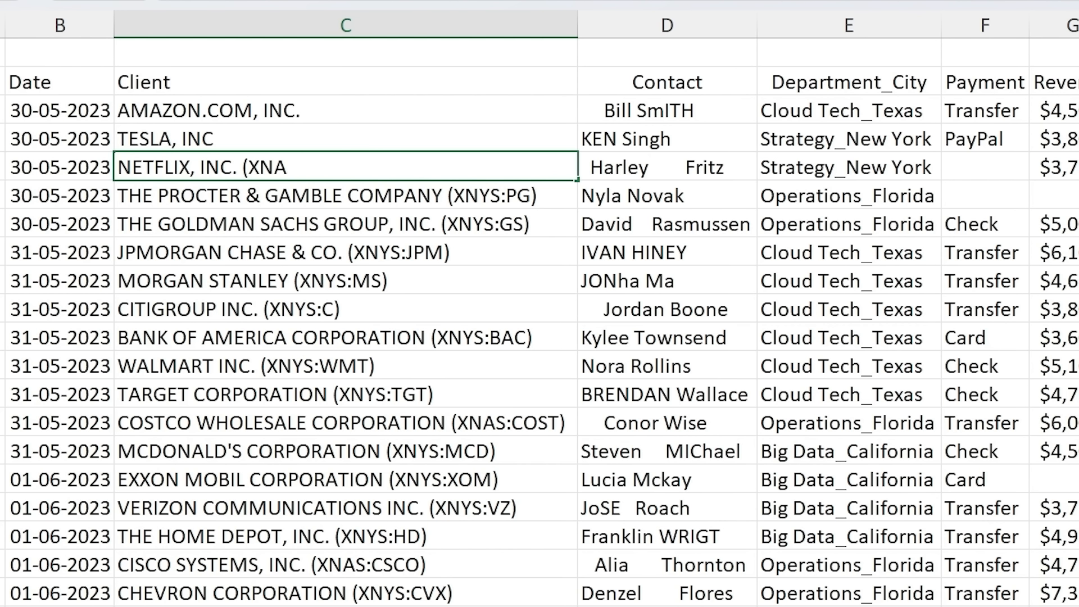
pyautogui.press('BackSpace')
pyautogui.press('BackSpace')
pyautogui.press('BackSpace')
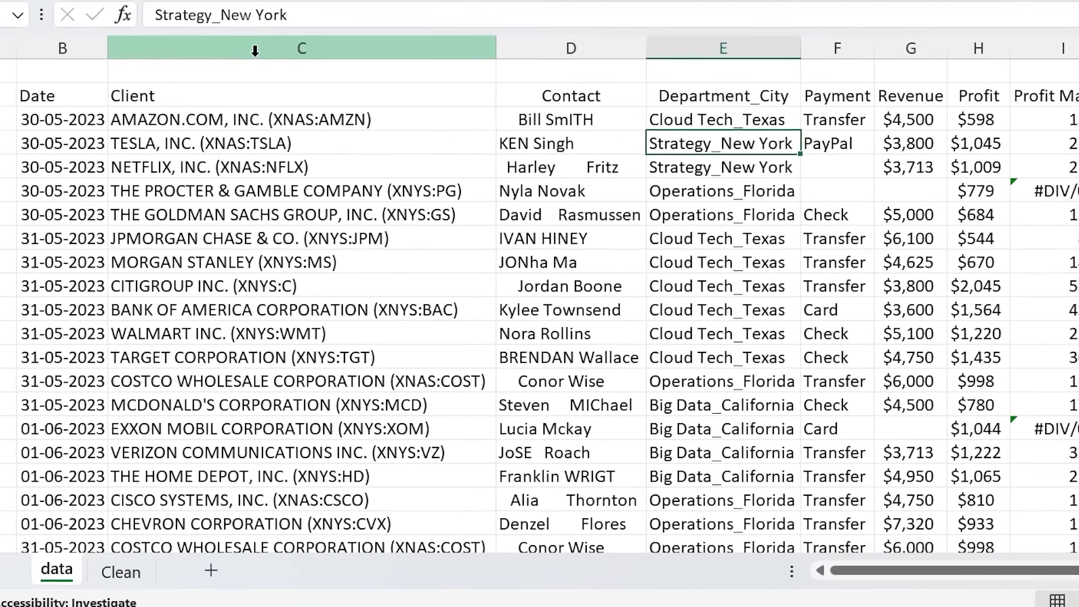
# Step: Select the entire Client column C
pyautogui.click(256, 193)
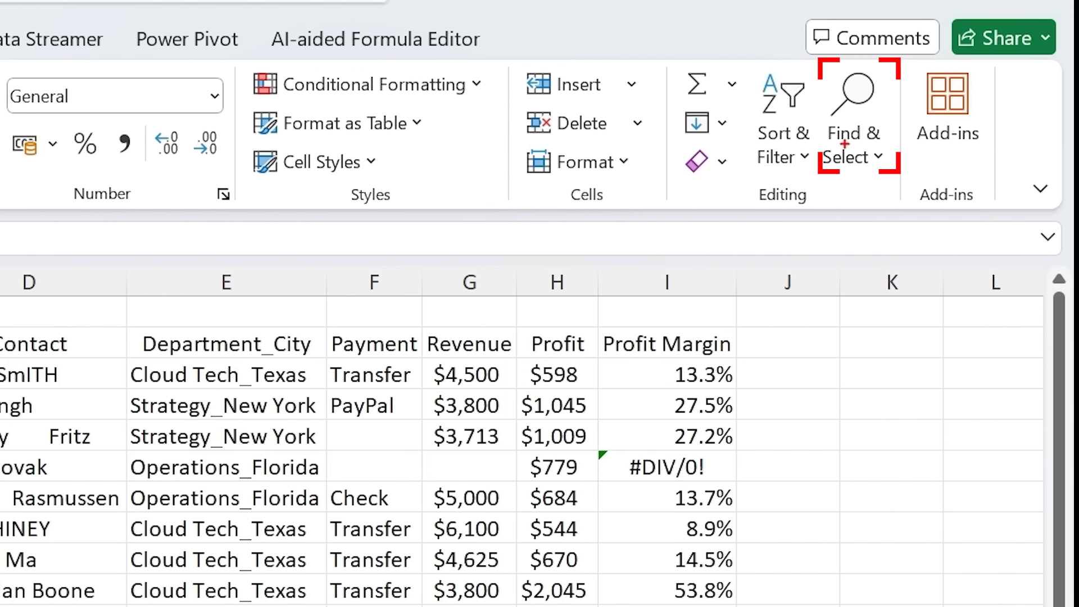
pyautogui.moveTo(798, 40)
pyautogui.mouseDown()
pyautogui.moveTo(872, 116)
pyautogui.moveTo(905, 184)
pyautogui.mouseUp()
pyautogui.moveTo(824, 159); pyautogui.dragTo(843, 301)
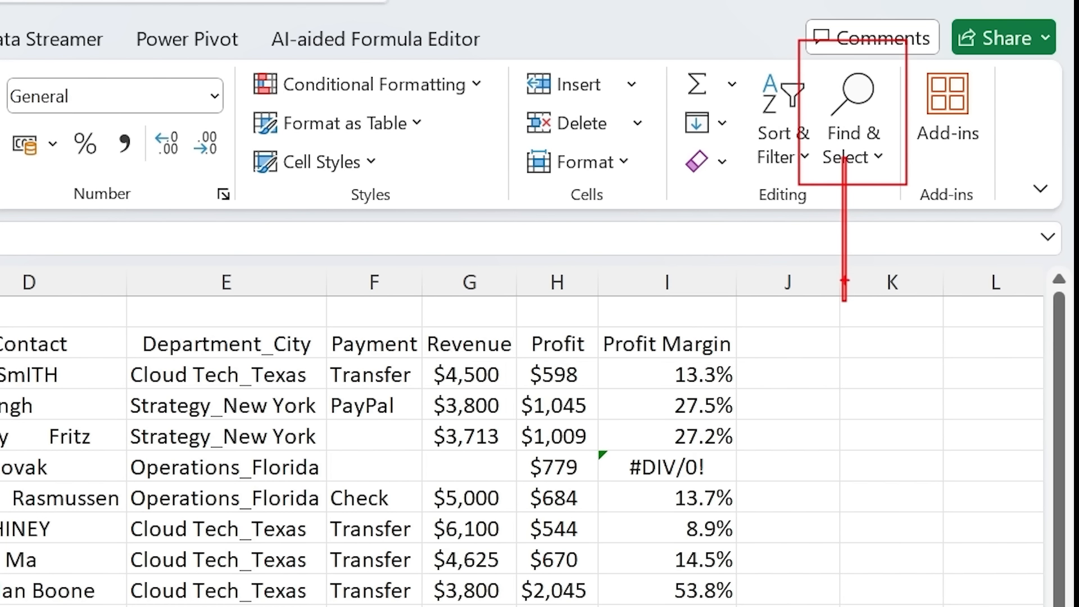
pyautogui.click(875, 140)
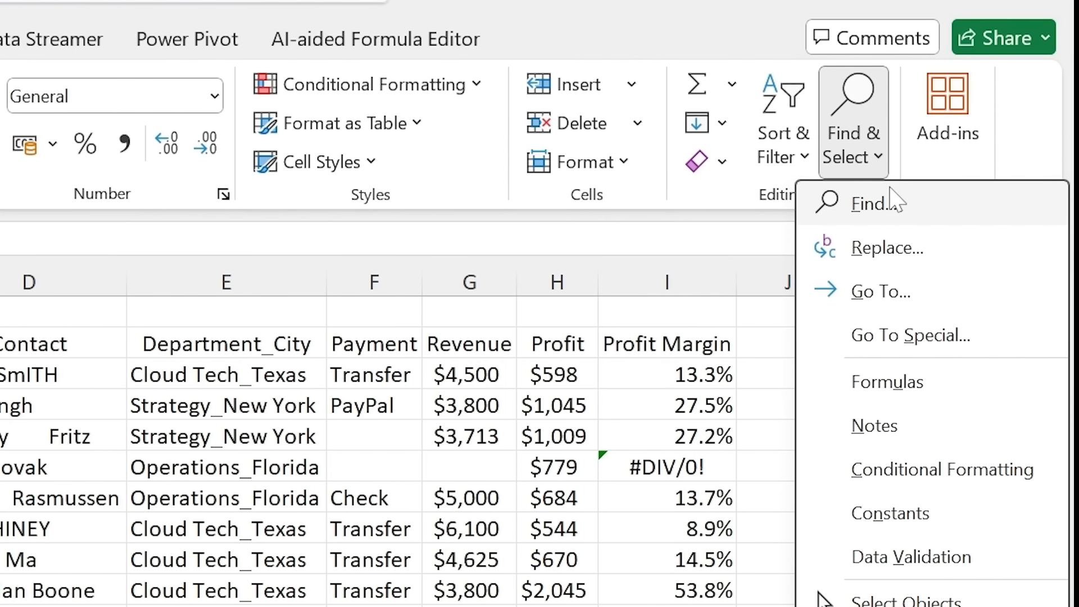
pyautogui.click(876, 248)
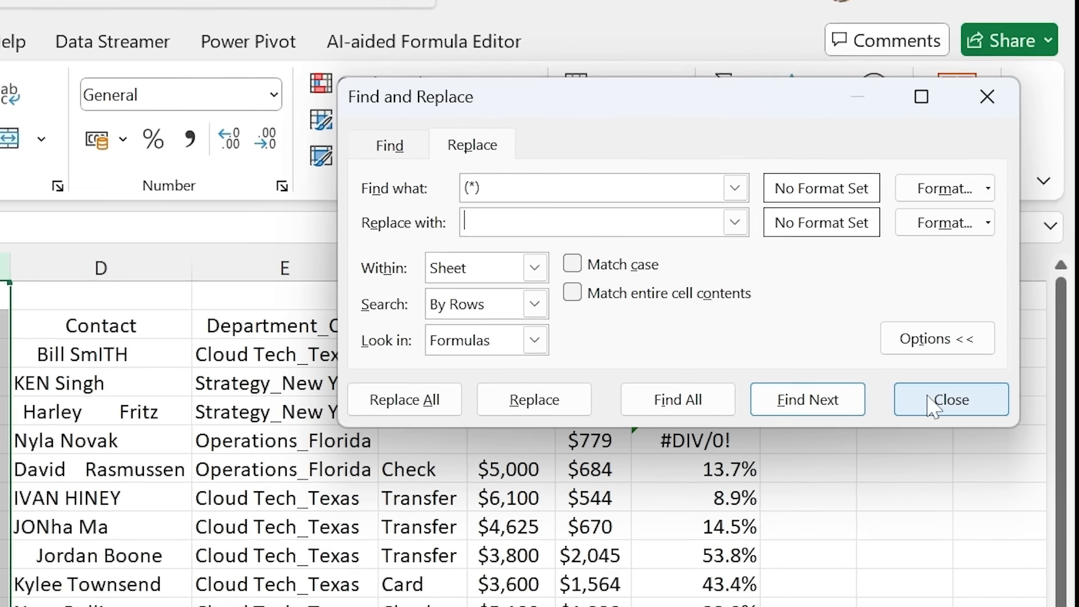
pyautogui.click(934, 424)
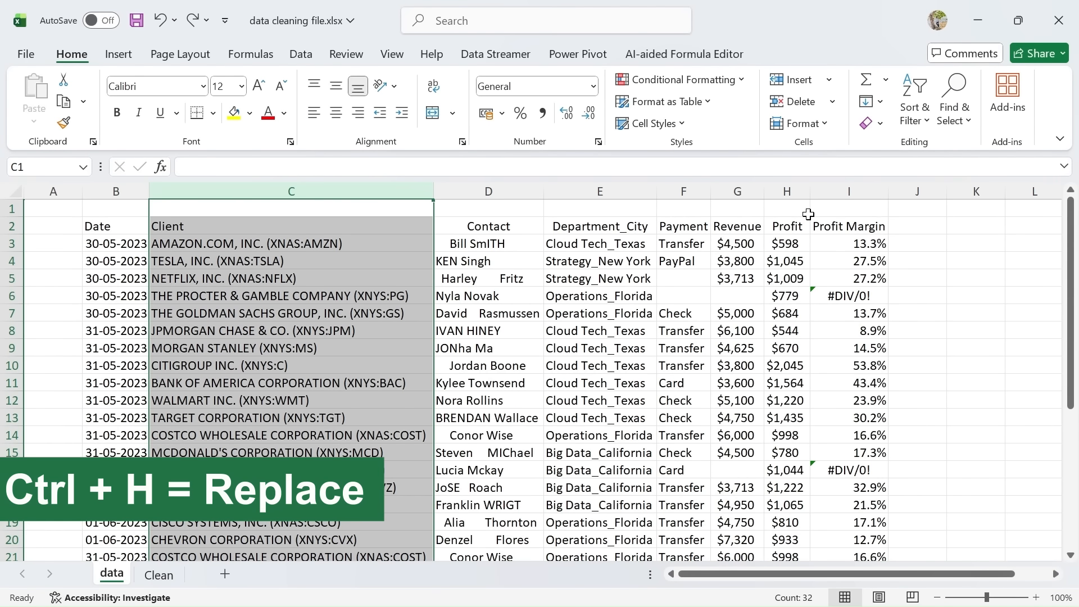
# Step: Replace every bracketed ticker code in the Client column with nothing, using the wildcard search pattern (*)
pyautogui.hotkey('ctrl', 'h')
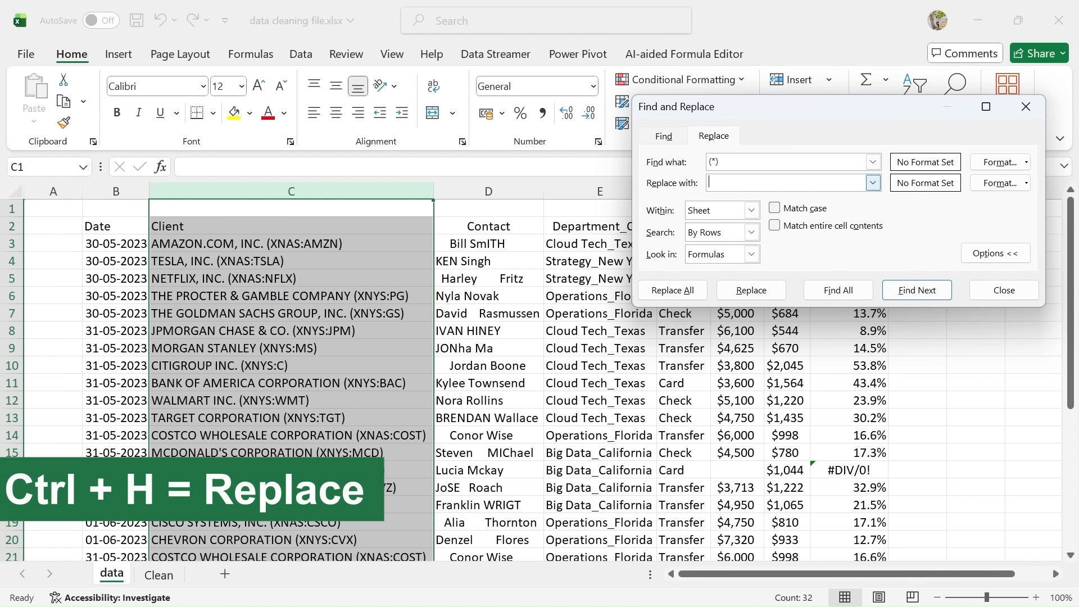
pyautogui.moveTo(724, 162); pyautogui.dragTo(683, 159)
pyautogui.press('BackSpace')
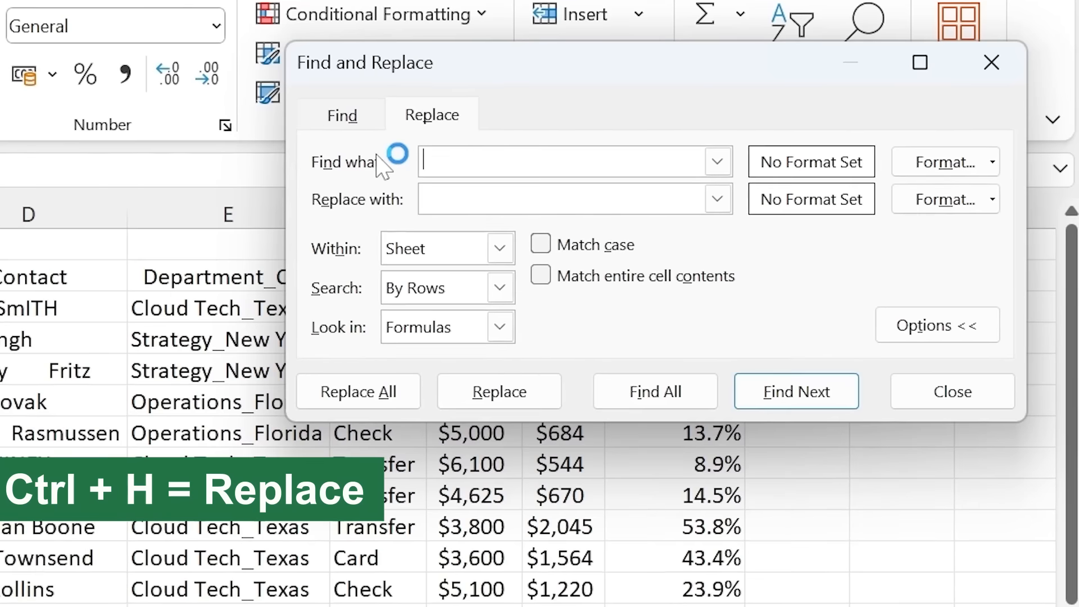
pyautogui.write('(')
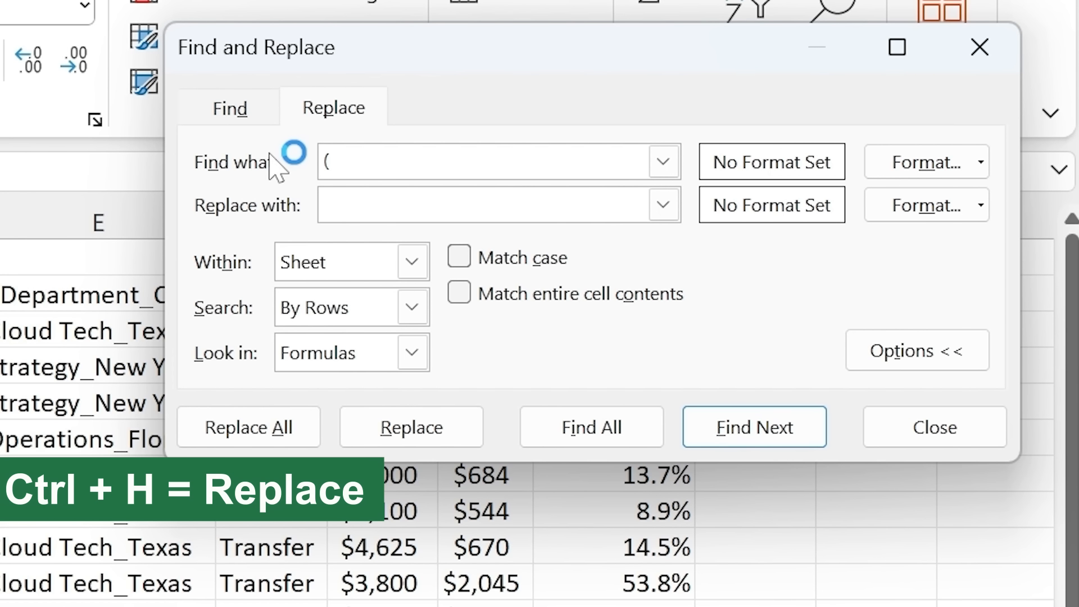
pyautogui.write('**')
pyautogui.press('BackSpace')
pyautogui.write(')')
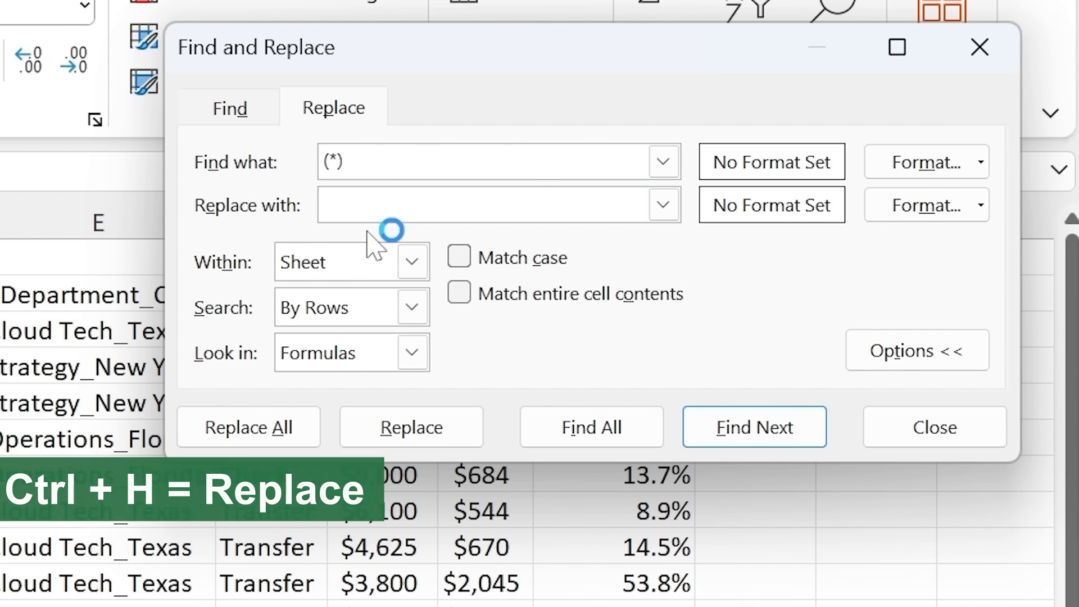
pyautogui.click(371, 207)
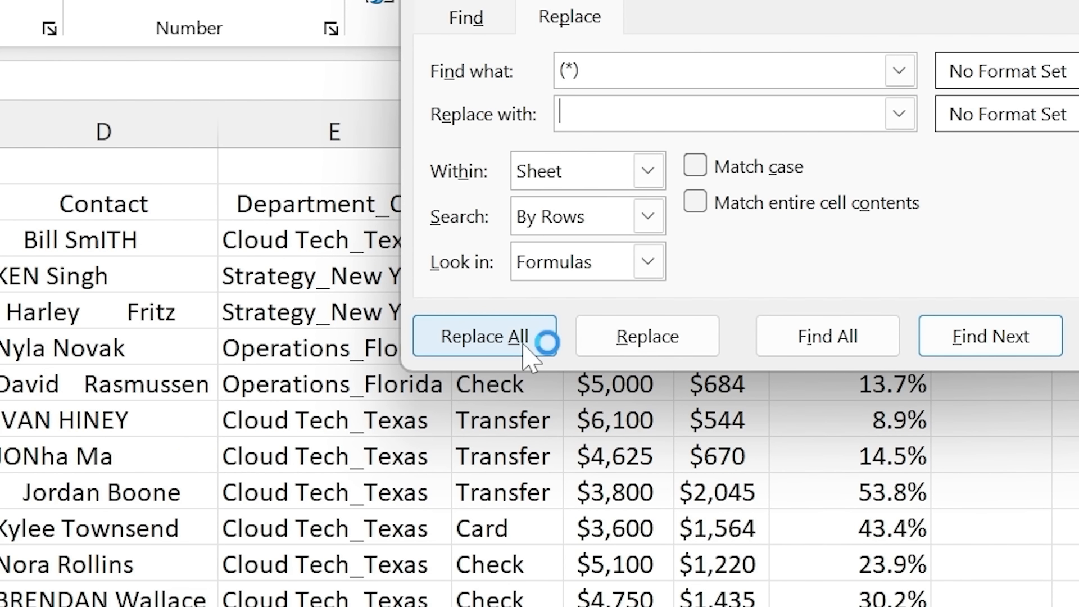
pyautogui.click(528, 357)
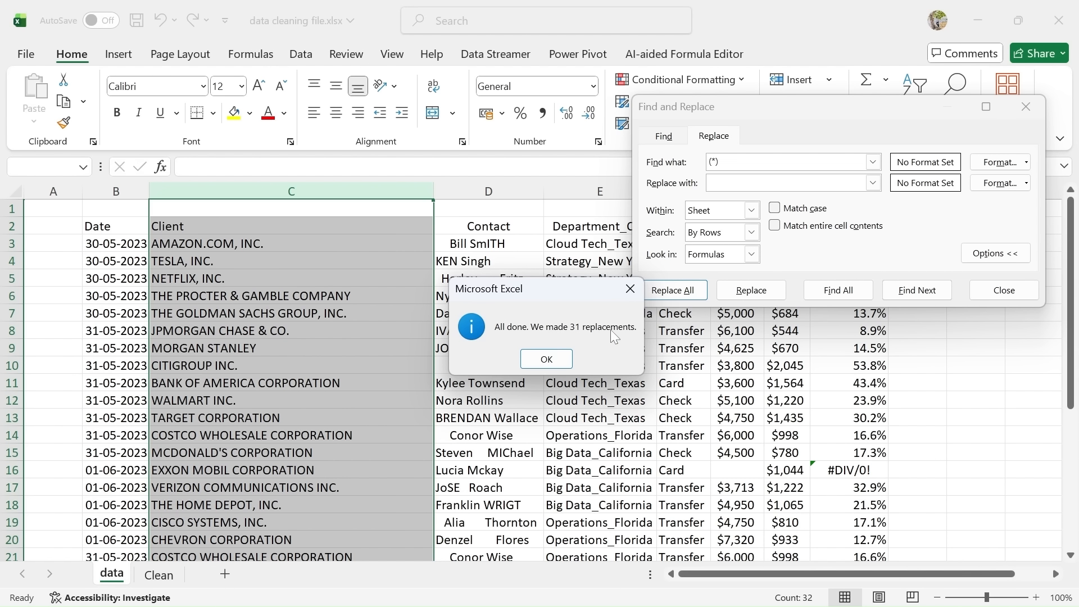
pyautogui.click(562, 359)
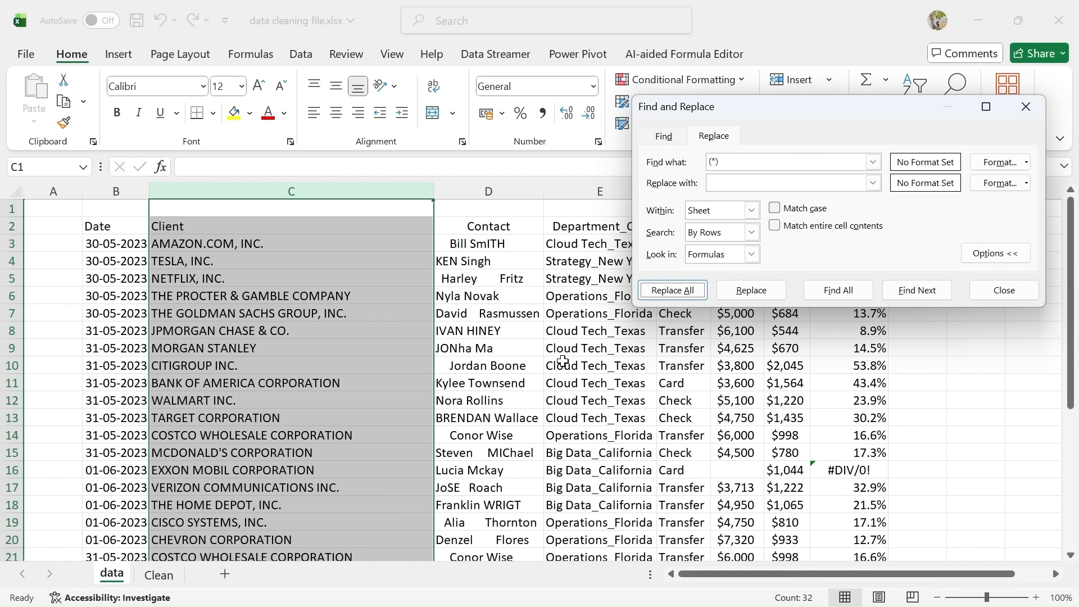
pyautogui.click(986, 297)
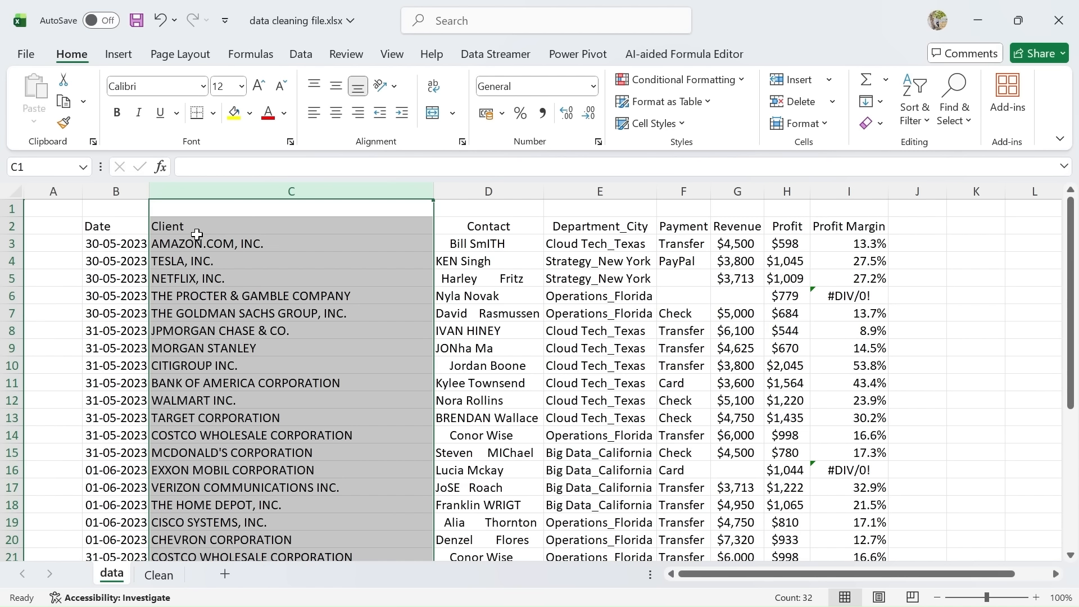
pyautogui.click(196, 241)
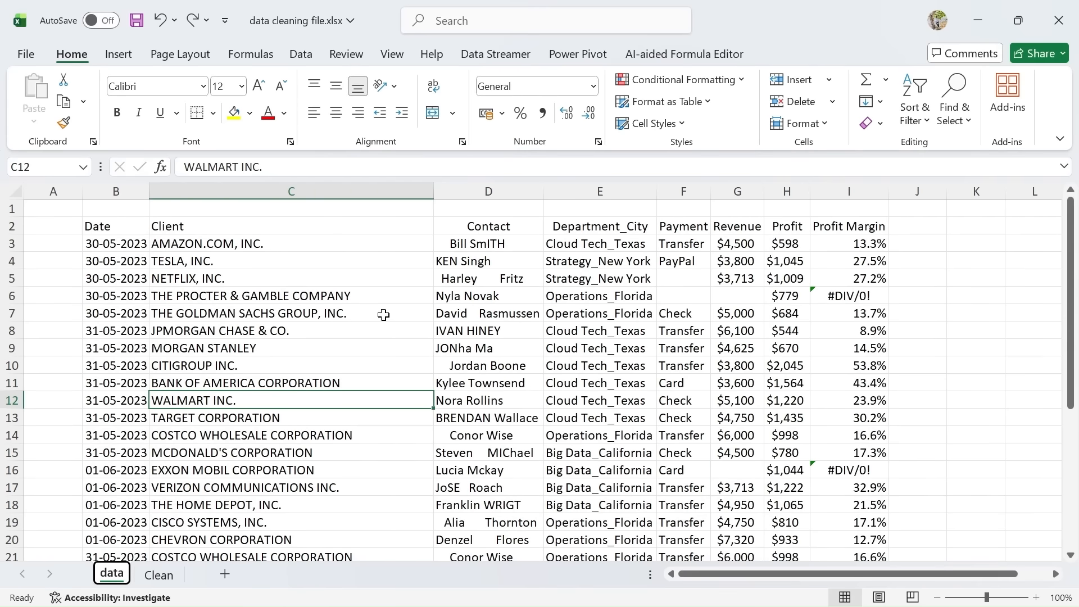
pyautogui.moveTo(189, 227); pyautogui.dragTo(263, 476)
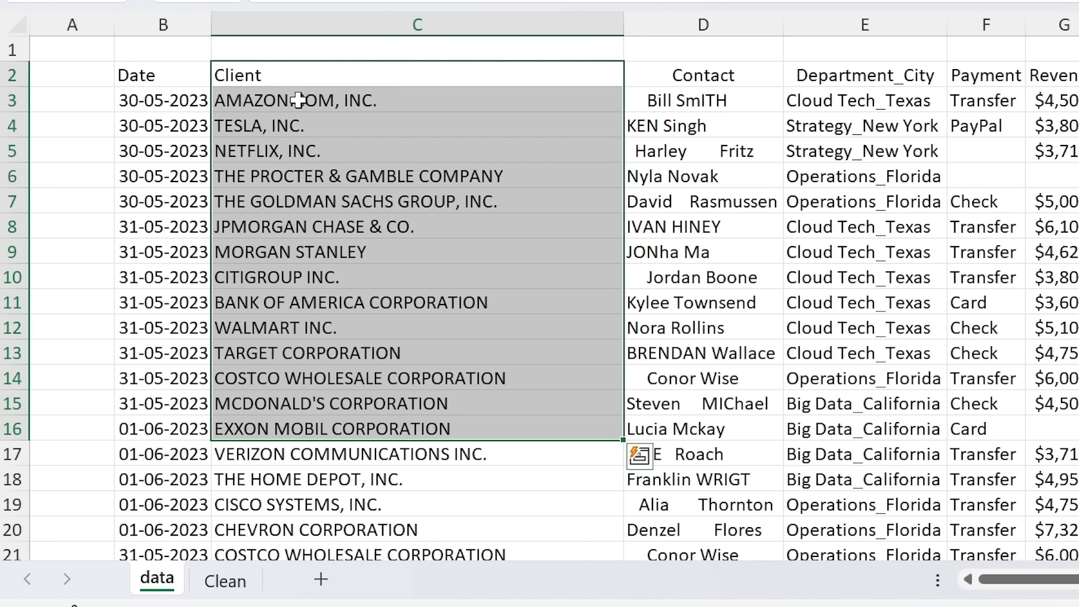
pyautogui.click(332, 97)
pyautogui.moveTo(306, 103); pyautogui.dragTo(358, 501)
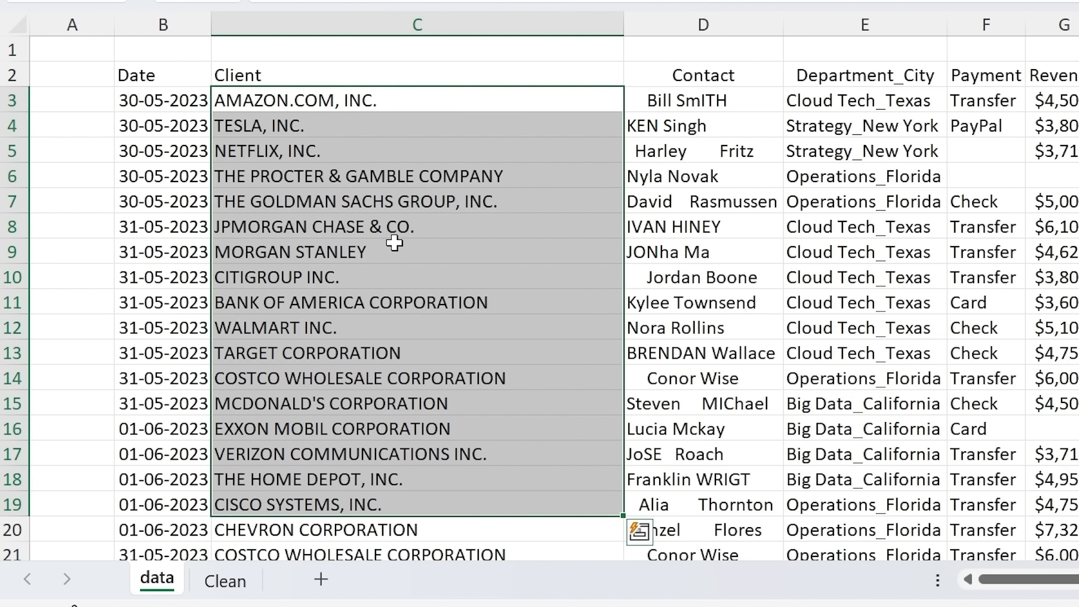
pyautogui.click(469, 146)
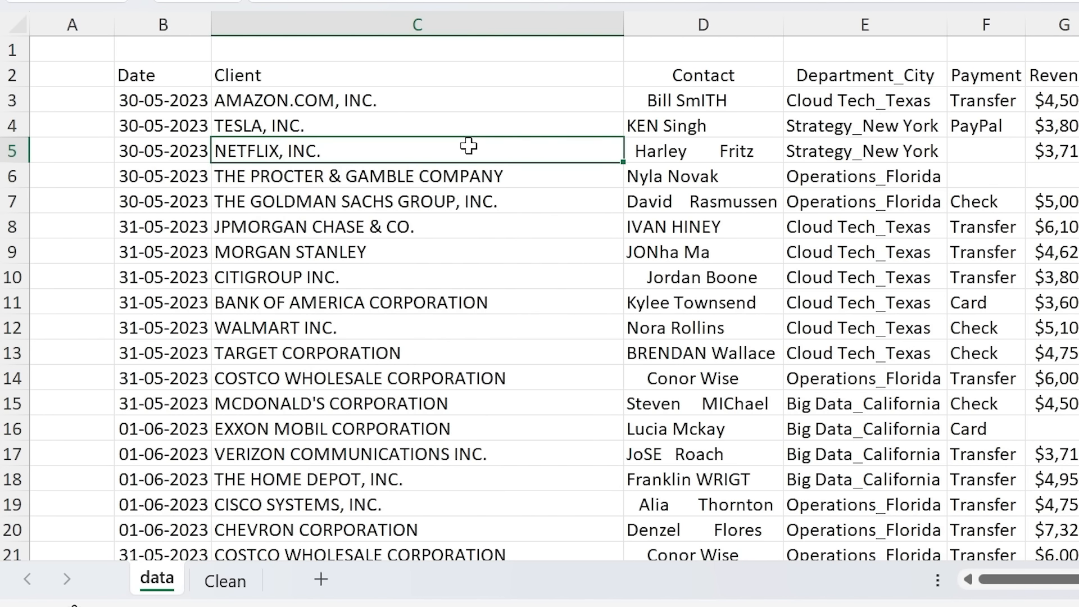
# Step: Insert a new column before the Contact column and head it Client in cell D2
pyautogui.click(709, 20)
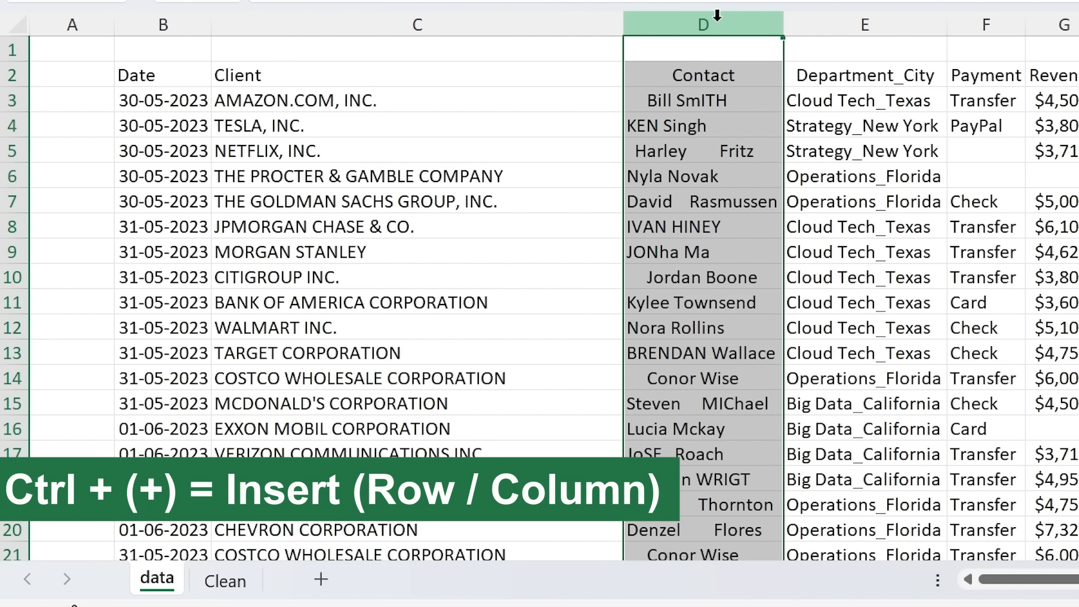
pyautogui.hotkey('ctrl', '+')
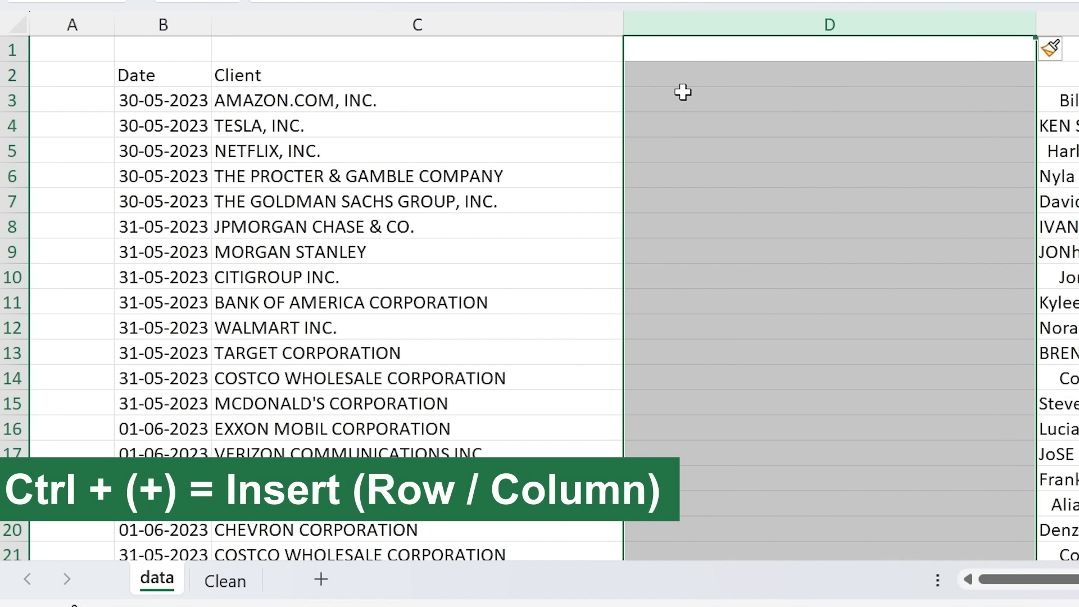
pyautogui.click(673, 72)
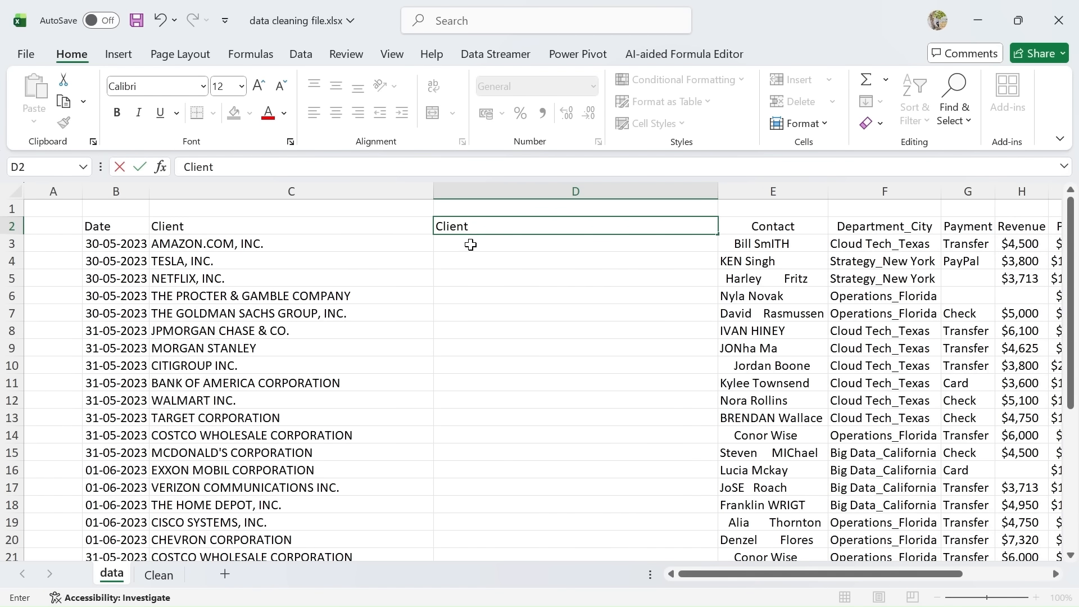
pyautogui.press('Return')
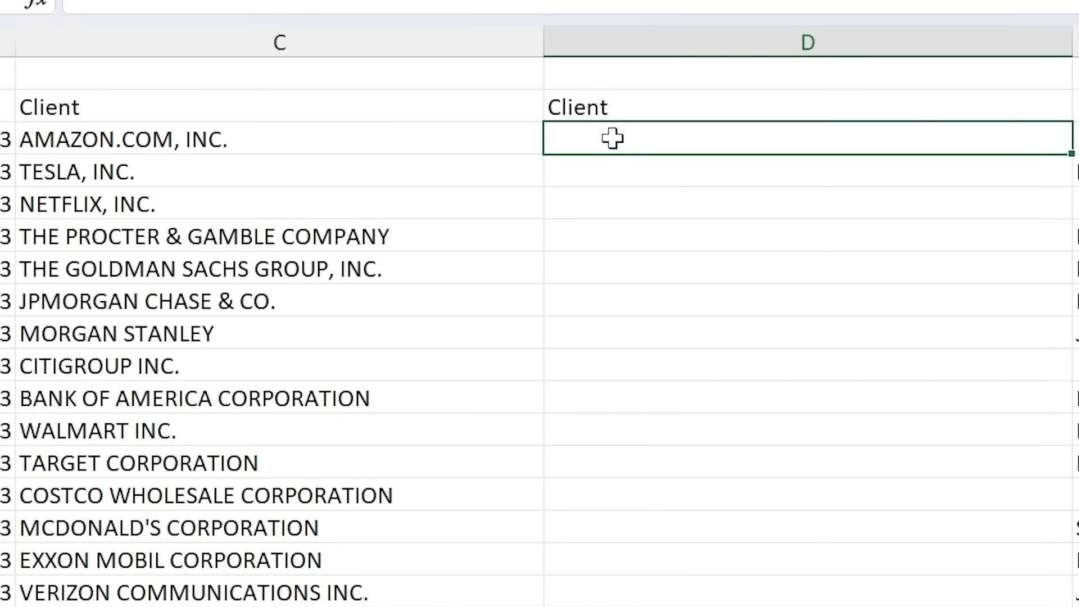
# Step: Enter the formula =LOWER(C3) in cell D3 to convert the first client name to lowercase
pyautogui.write('=')
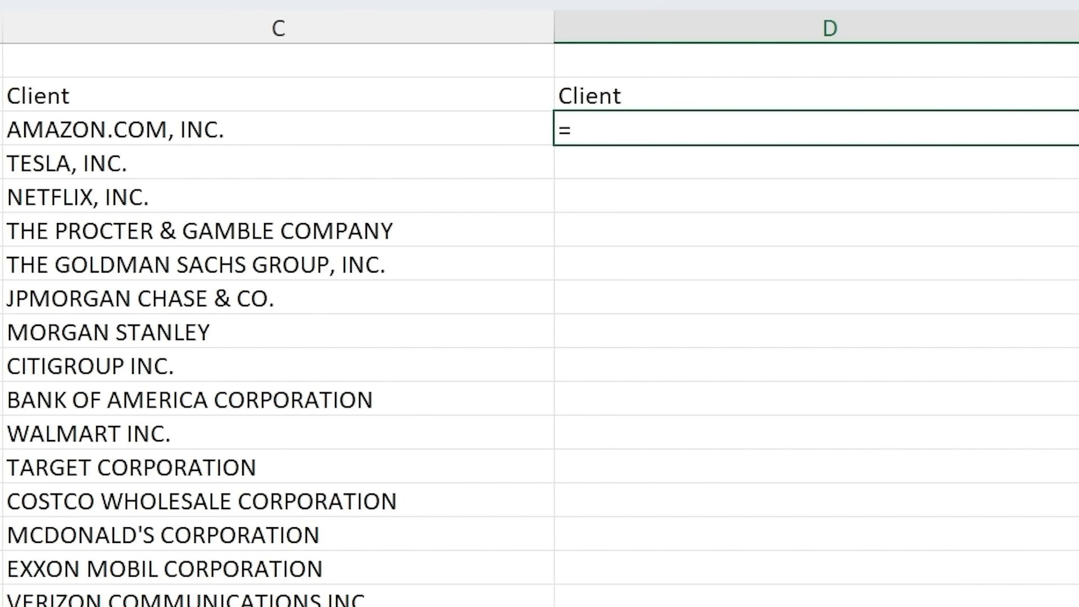
pyautogui.write('low')
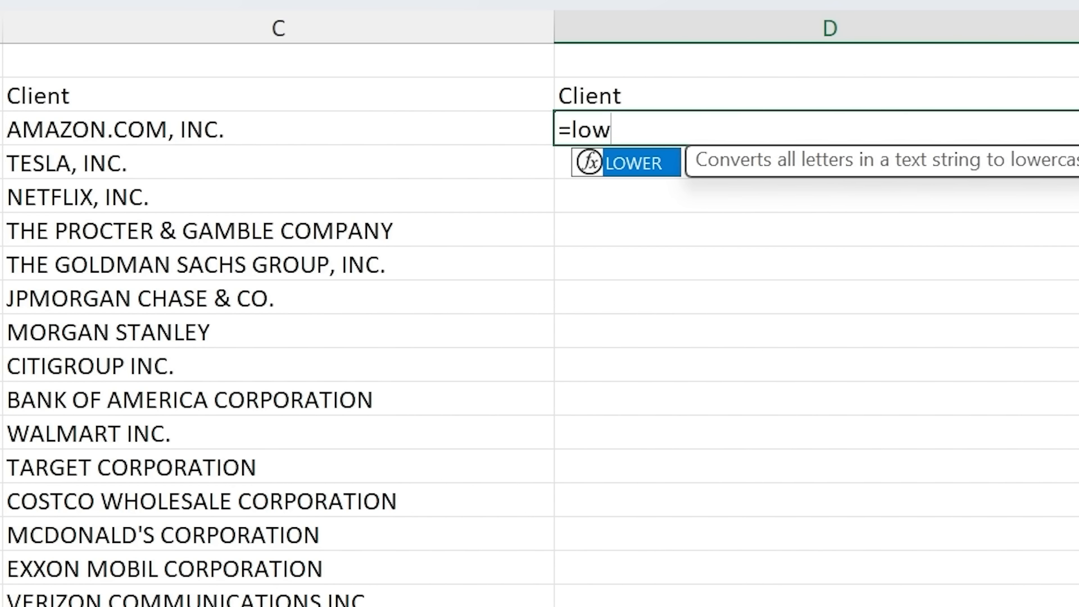
pyautogui.press('Tab')
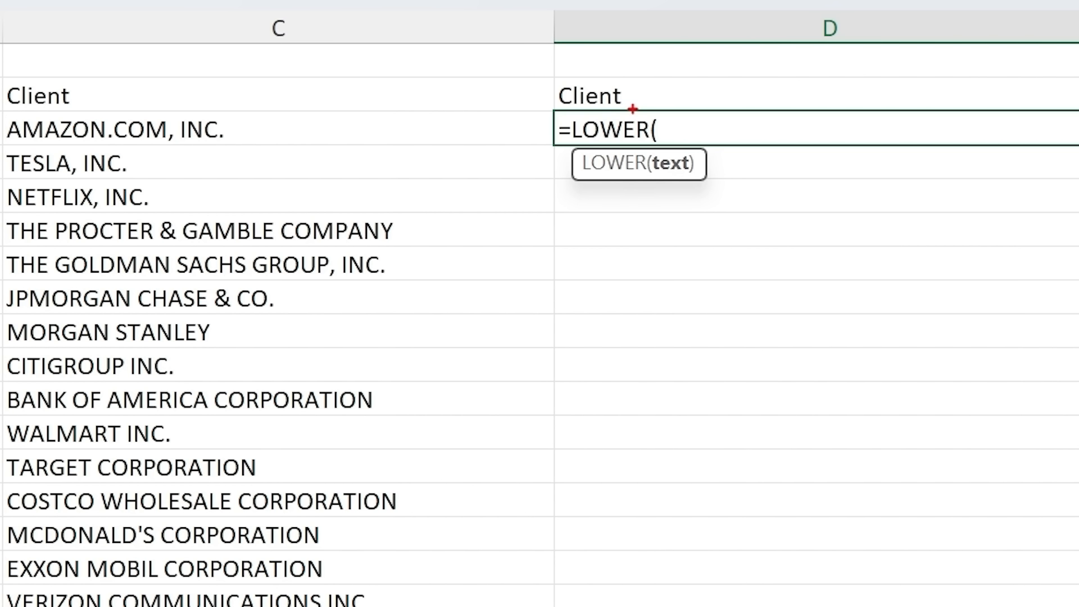
pyautogui.moveTo(643, 140); pyautogui.dragTo(731, 198)
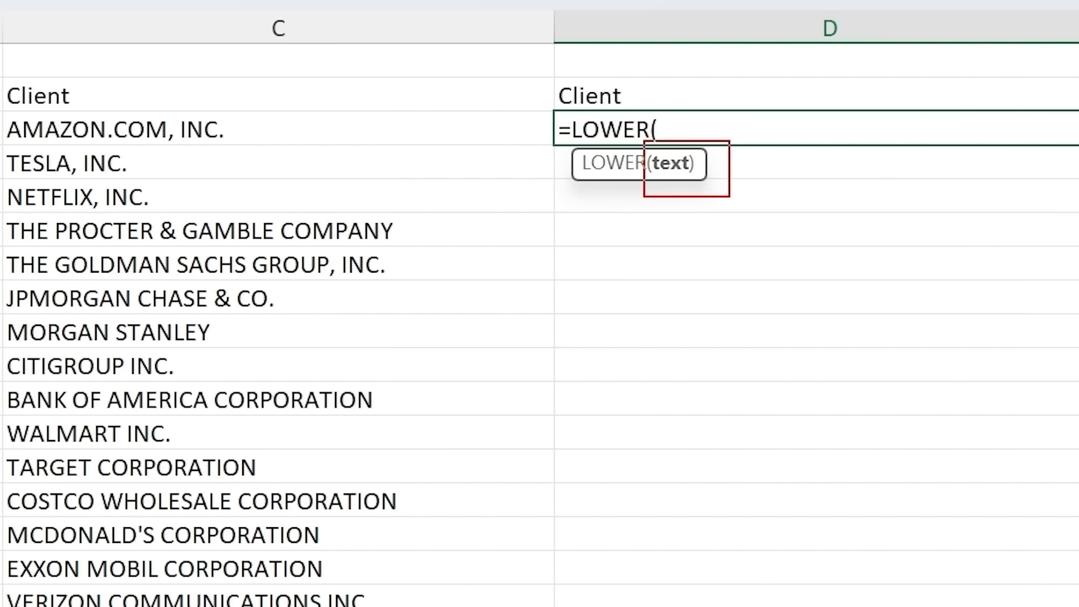
pyautogui.press('Escape')
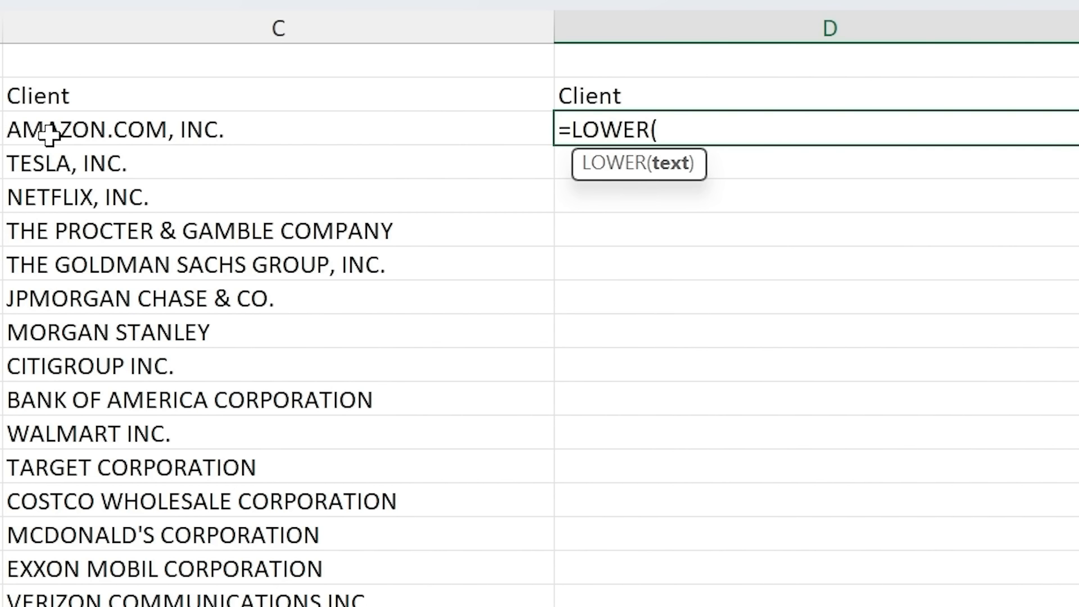
pyautogui.click(79, 129)
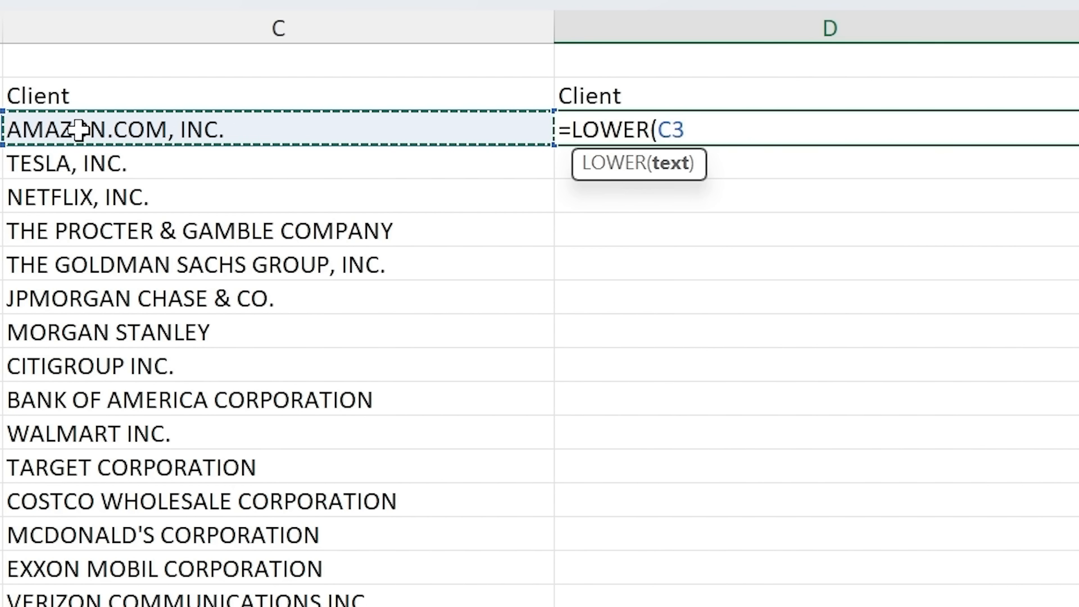
pyautogui.write(')')
pyautogui.press('Return')
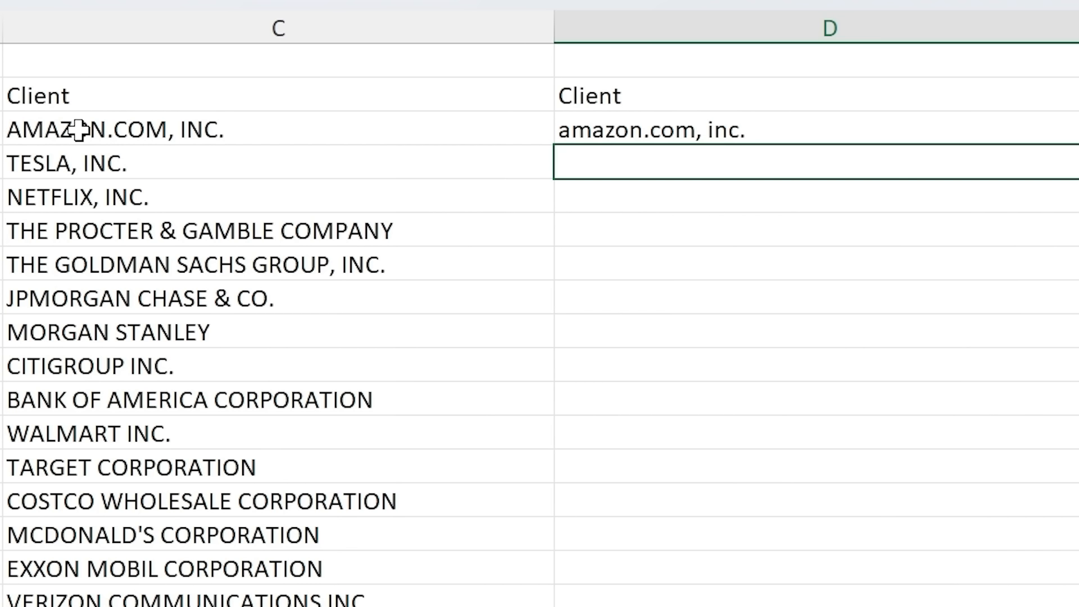
# Step: Clear most of the formula in cell D3 and rebuild it as =LOWER(C3)
pyautogui.click(838, 135)
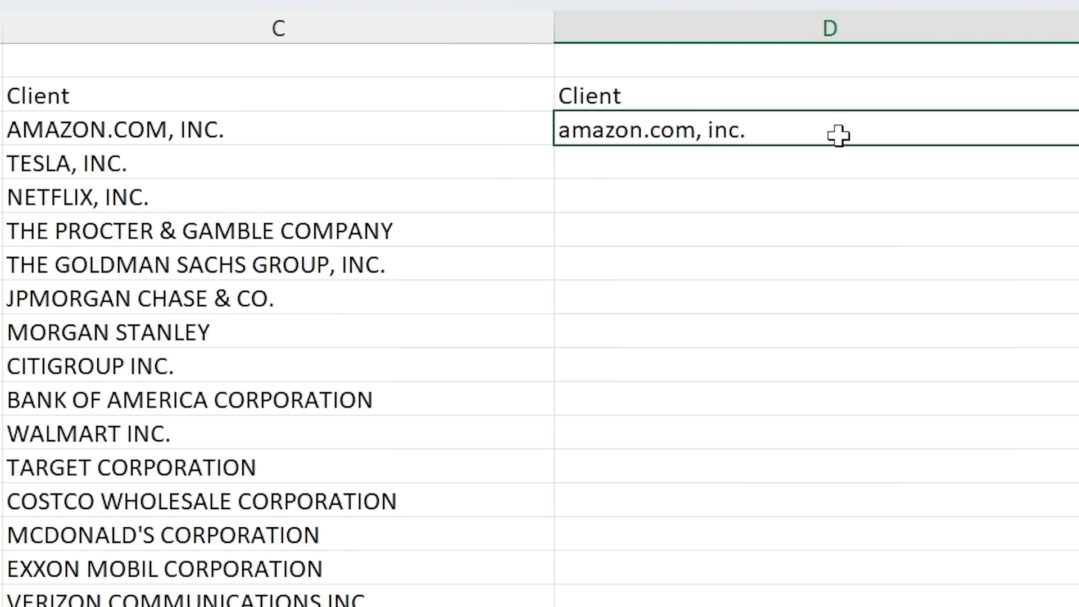
pyautogui.press('F2')
pyautogui.press('BackSpace')
pyautogui.press('BackSpace')
pyautogui.press('BackSpace')
pyautogui.press('BackSpace')
pyautogui.press('BackSpace')
pyautogui.press('BackSpace')
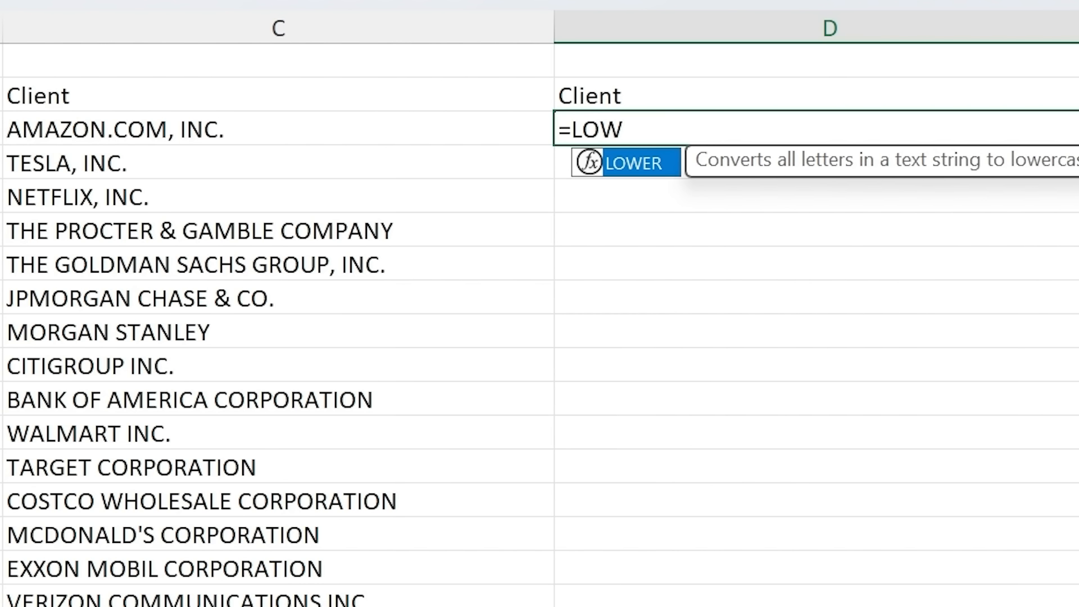
pyautogui.press('Tab')
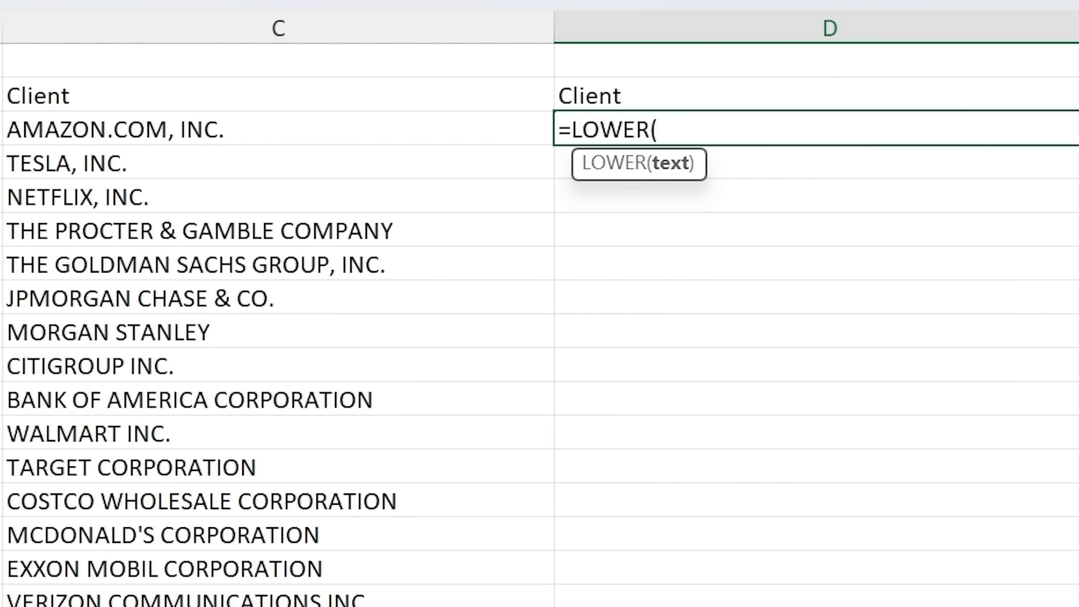
pyautogui.click(190, 129)
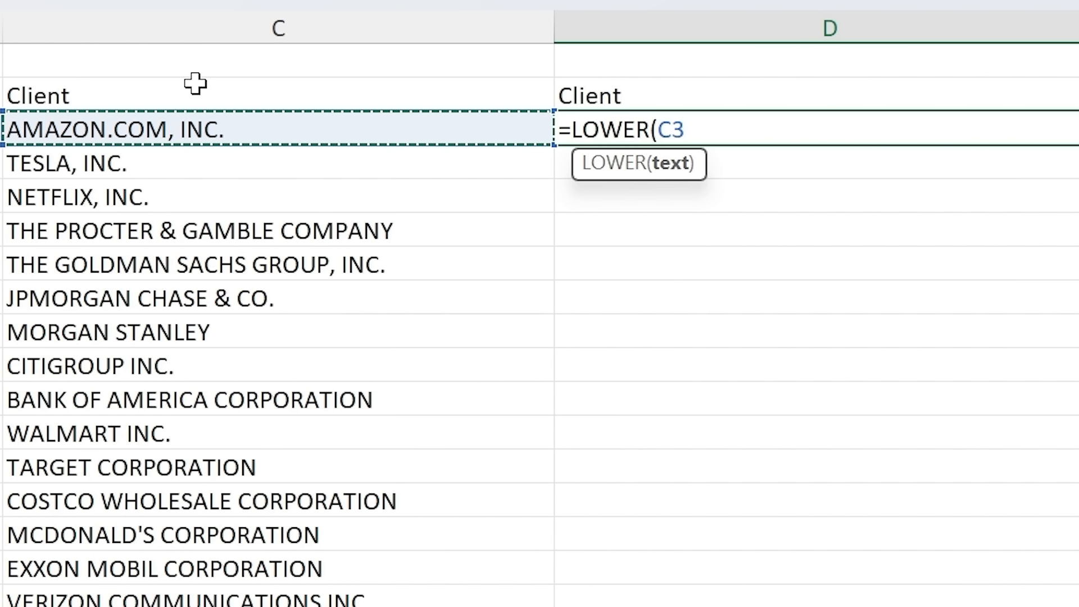
pyautogui.write(')')
pyautogui.press('Return')
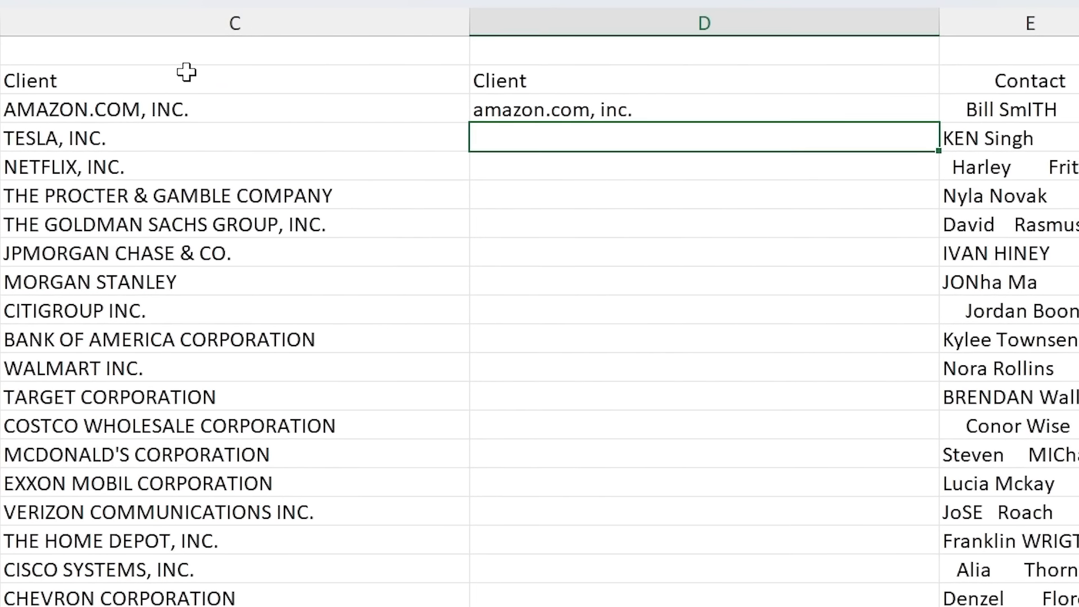
# Step: Fill the LOWER formula from cell D3 down the new Client column to the end of the table
pyautogui.click(715, 108)
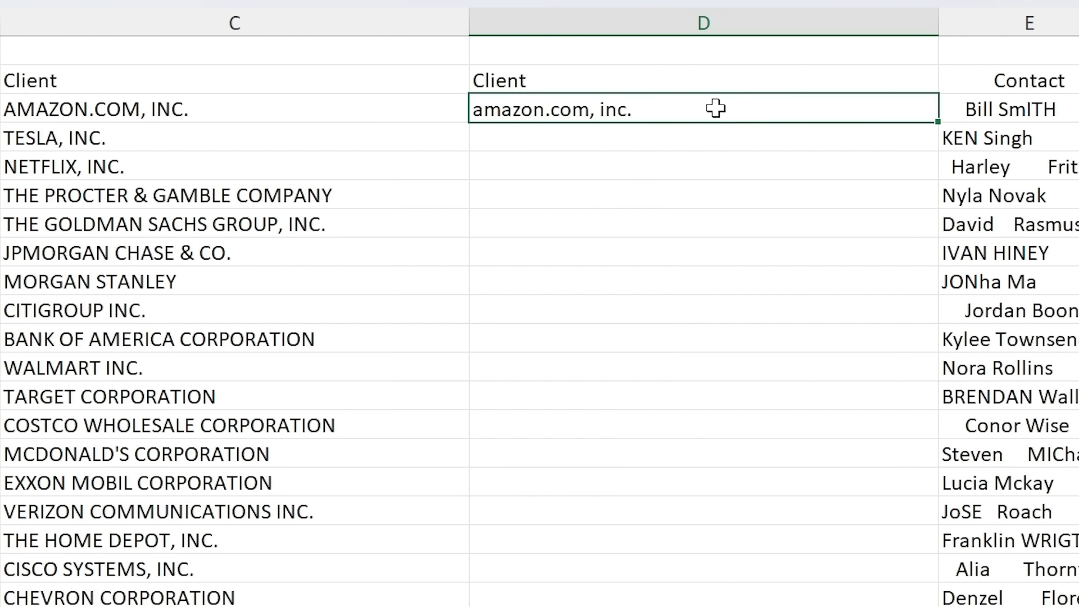
pyautogui.doubleClick(940, 122)
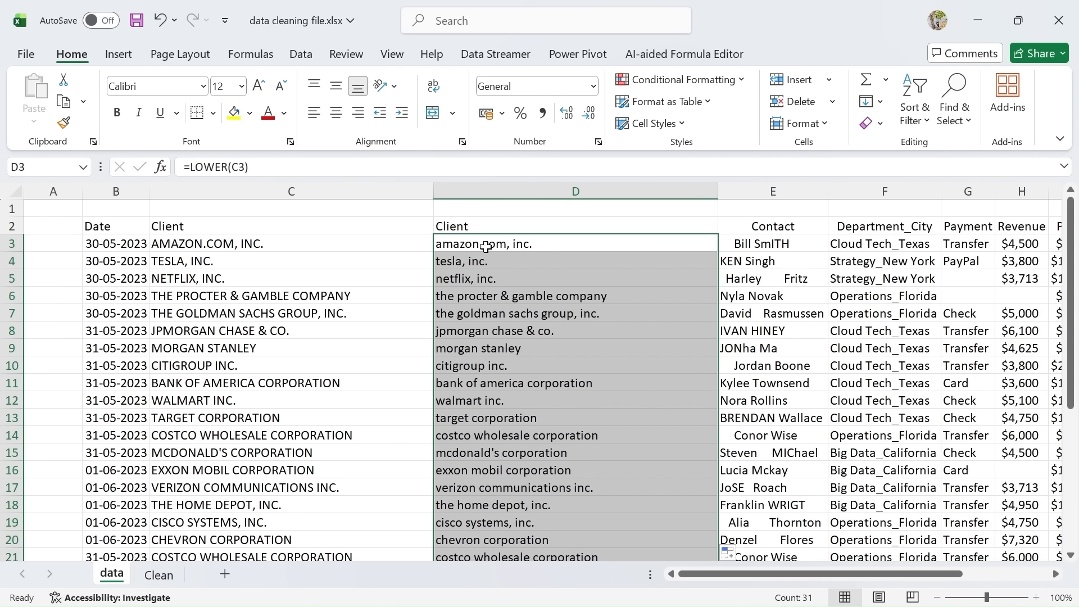
# Step: Compare the lowercase names in column D with the original client names in column C down the table
pyautogui.click(343, 267)
pyautogui.moveTo(464, 247); pyautogui.dragTo(547, 556)
pyautogui.scroll(-7, 542, 433)
pyautogui.scroll(7, 544, 430)
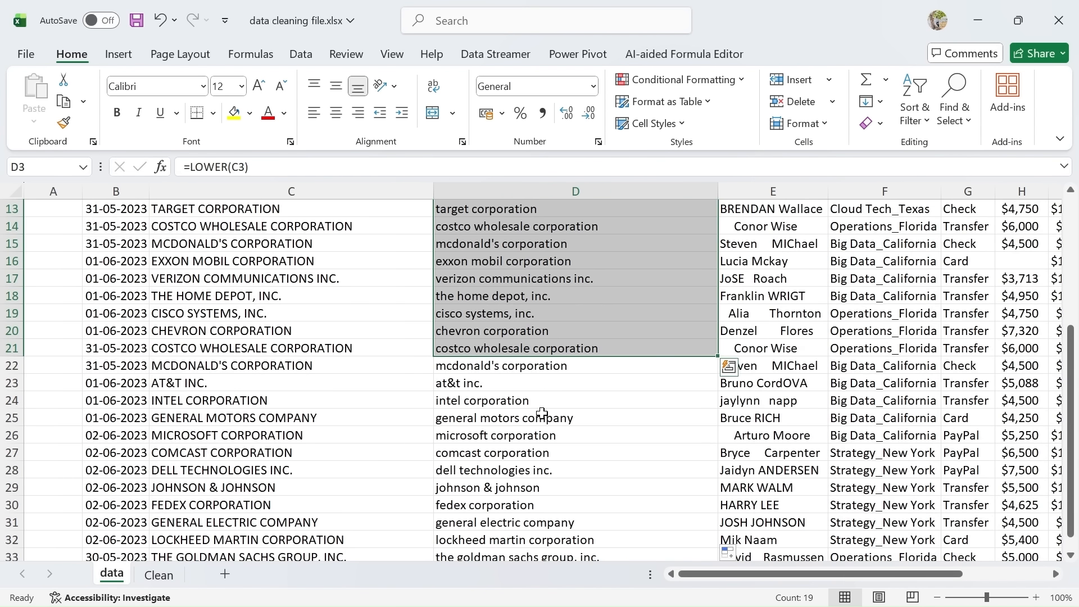
pyautogui.click(194, 296)
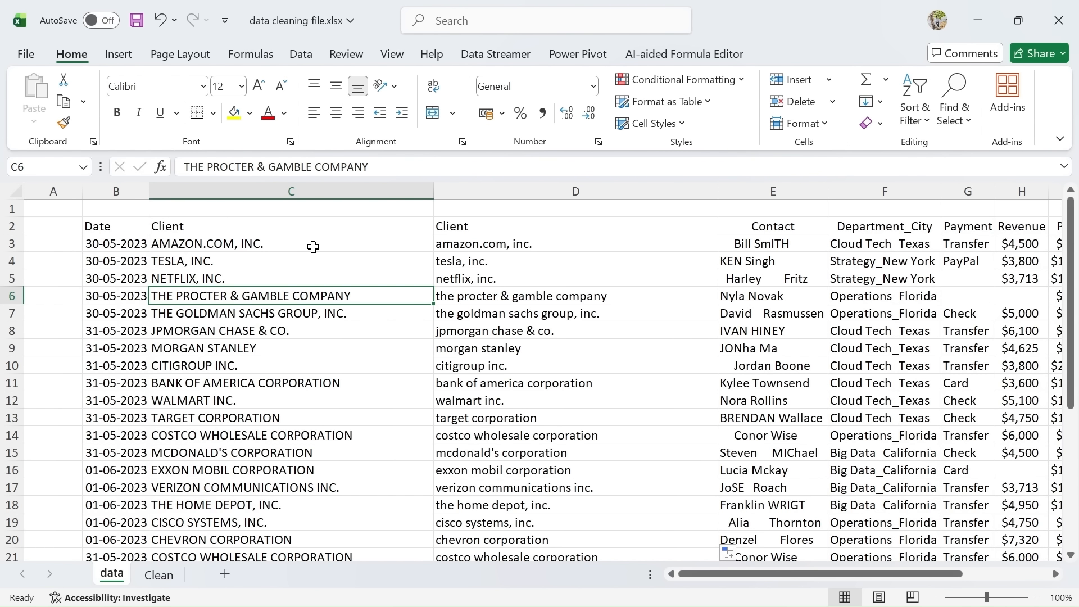
pyautogui.click(502, 260)
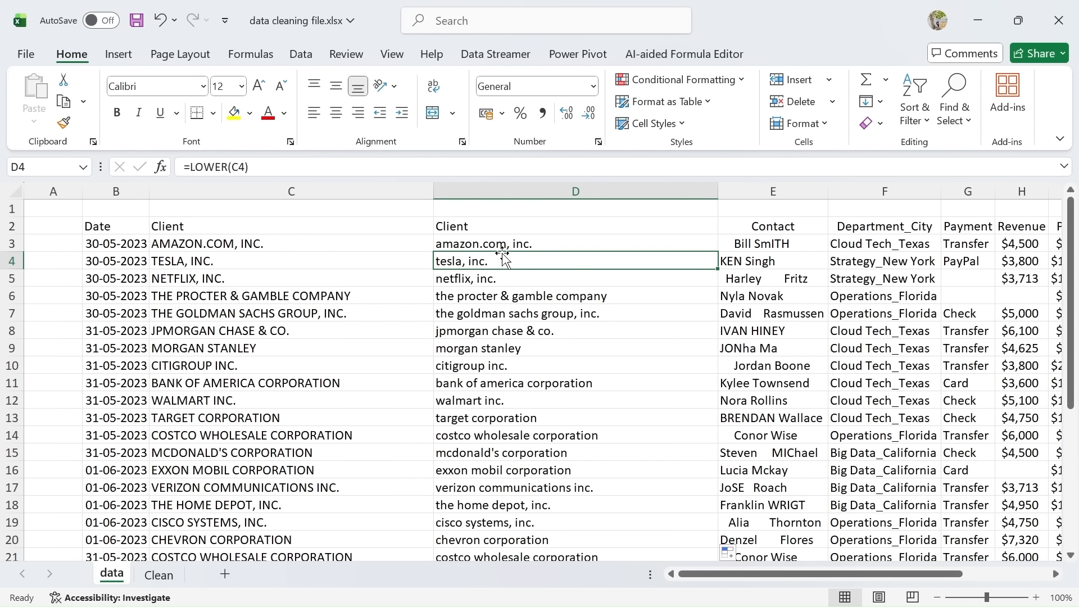
pyautogui.click(502, 246)
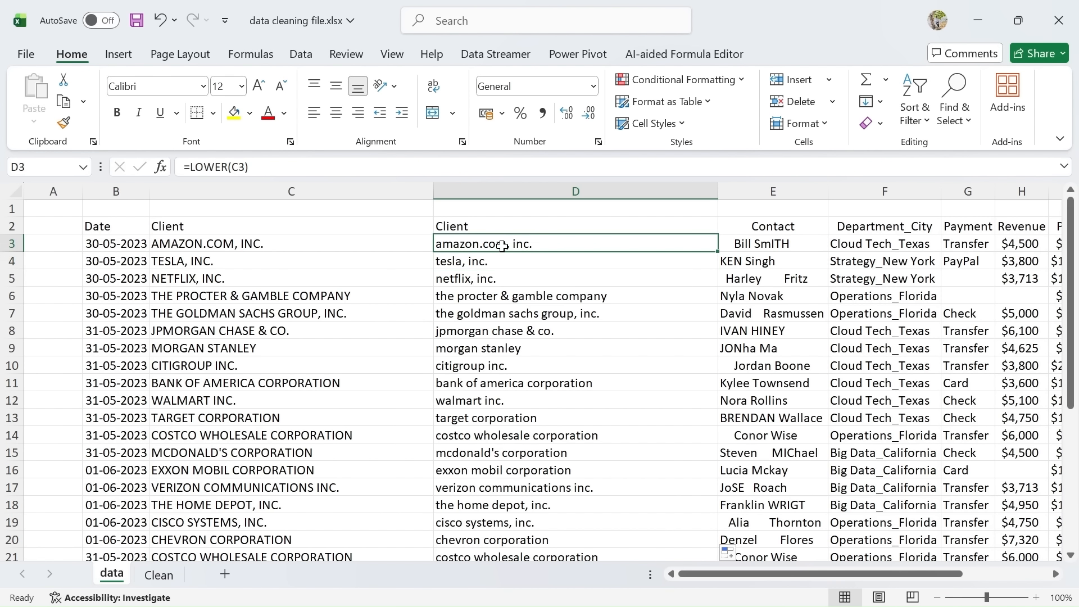
pyautogui.click(772, 243)
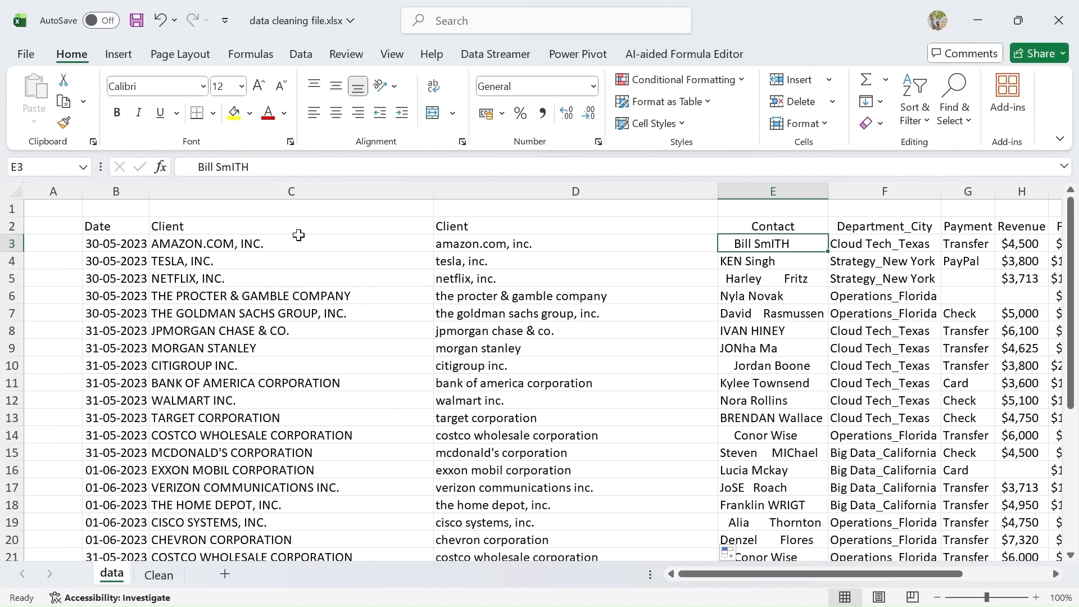
# Step: Delete the original uppercase Client column C and undo the deletion
pyautogui.moveTo(259, 231); pyautogui.dragTo(513, 326)
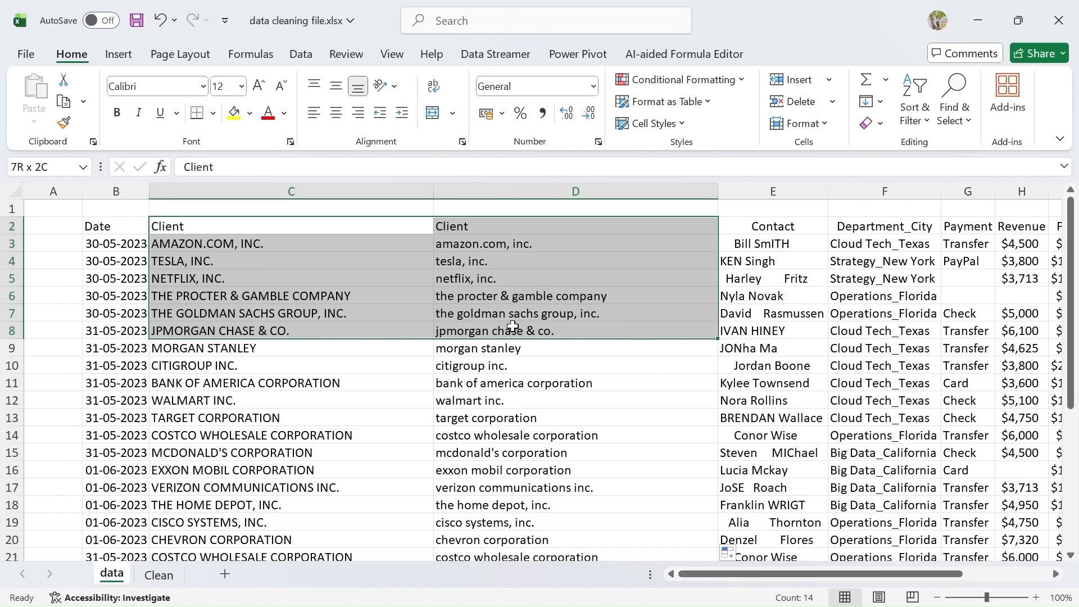
pyautogui.click(331, 256)
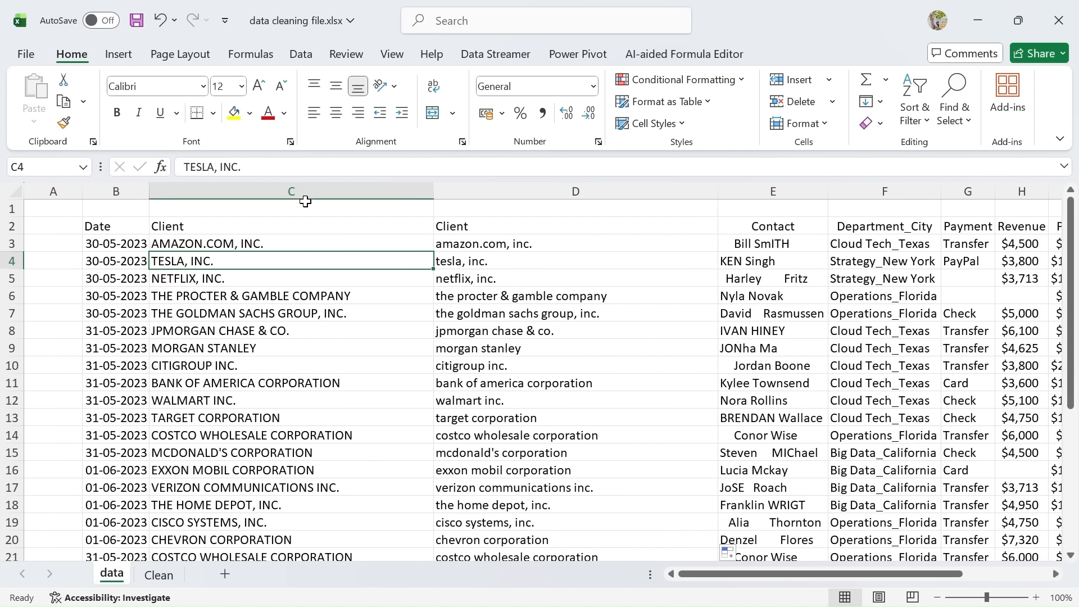
pyautogui.click(329, 192)
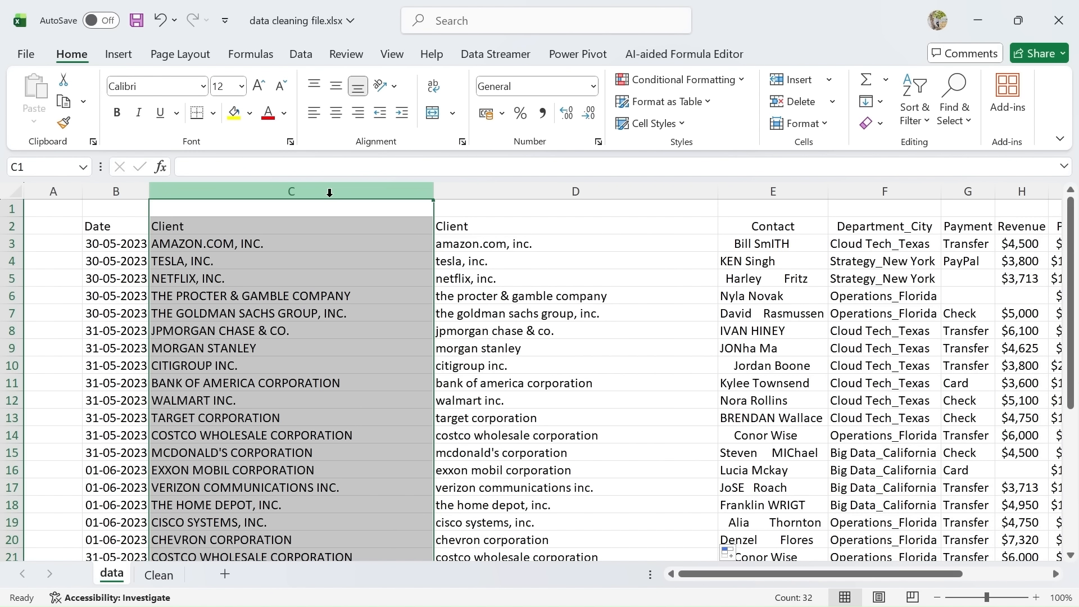
pyautogui.hotkey('ctrl', '-')
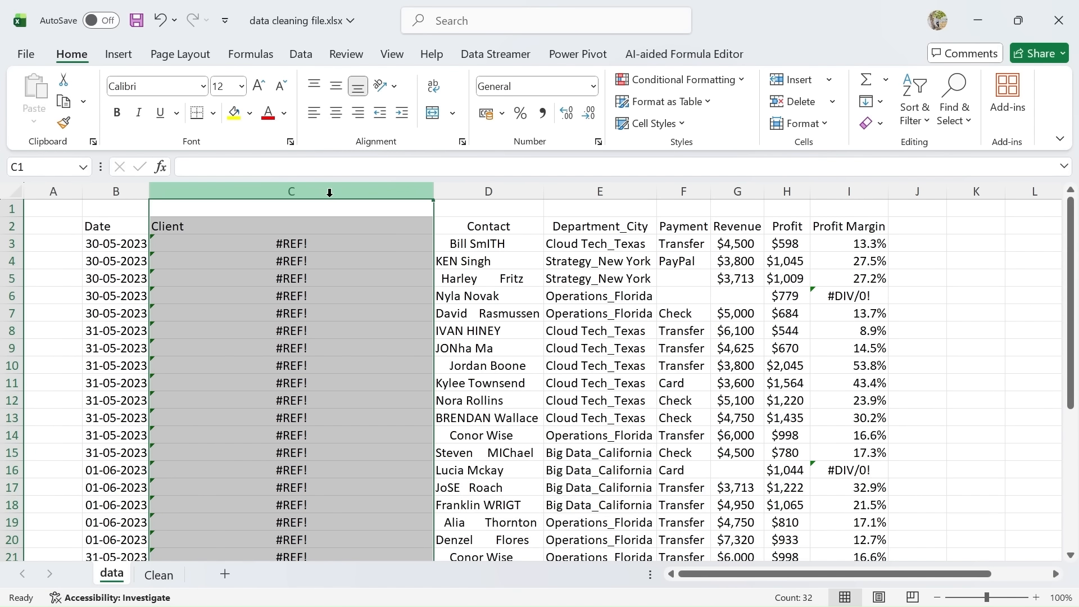
pyautogui.hotkey('ctrl', 'z')
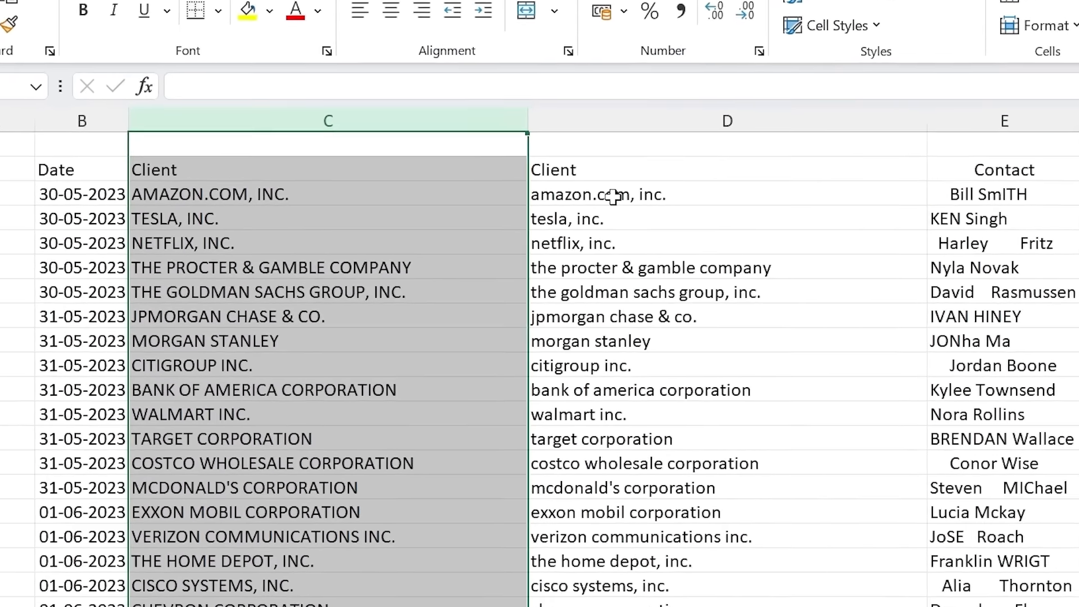
# Step: Examine the LOWER formula in cell D3 and its reference to the original client name in C3
pyautogui.click(466, 243)
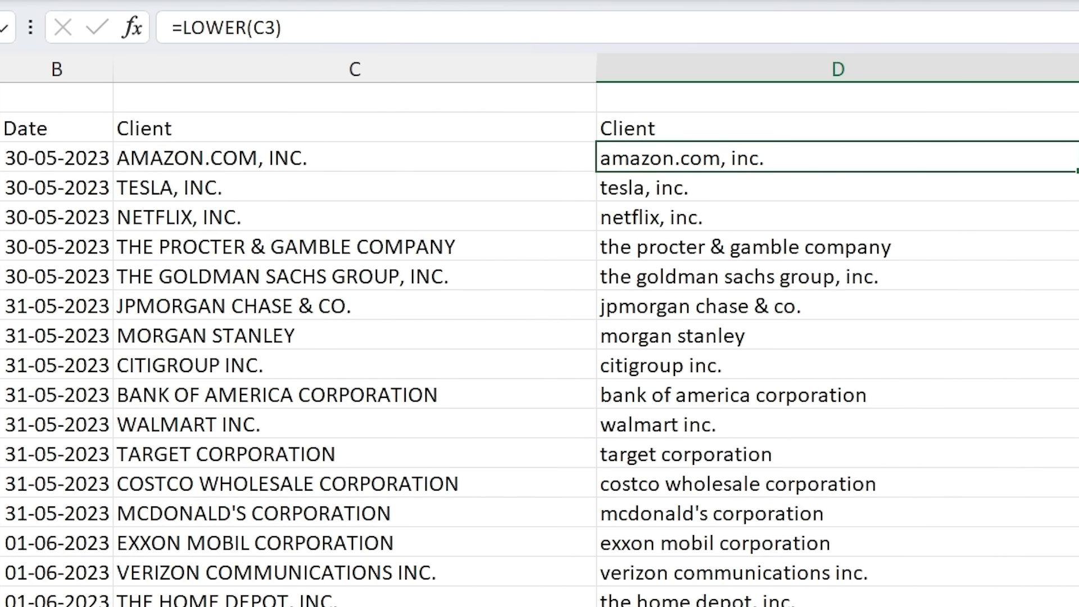
pyautogui.moveTo(281, 27); pyautogui.dragTo(171, 27)
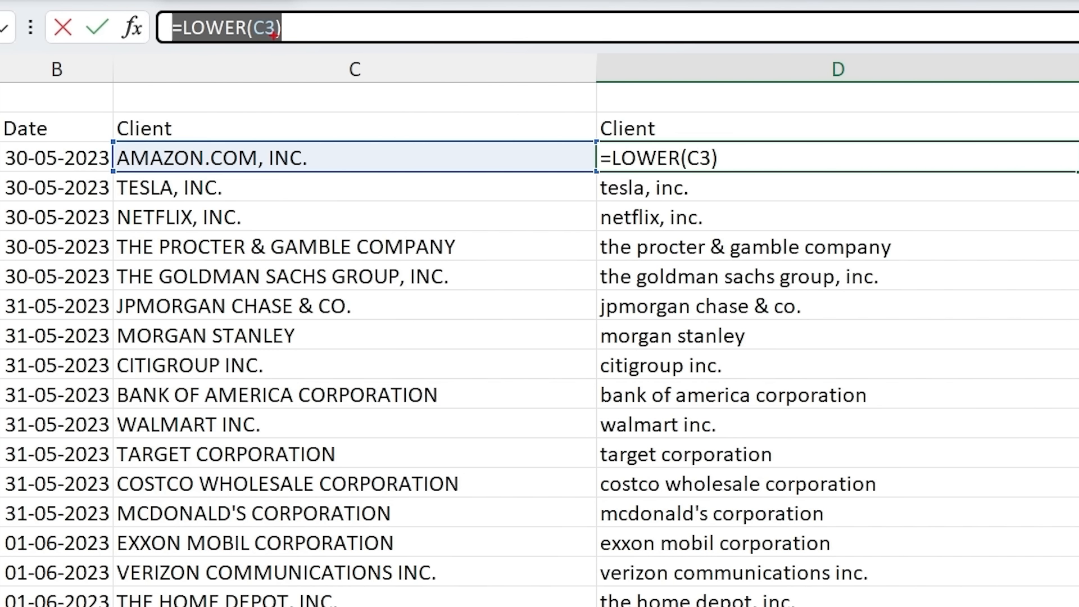
pyautogui.moveTo(268, 44); pyautogui.dragTo(268, 162)
pyautogui.press('Escape')
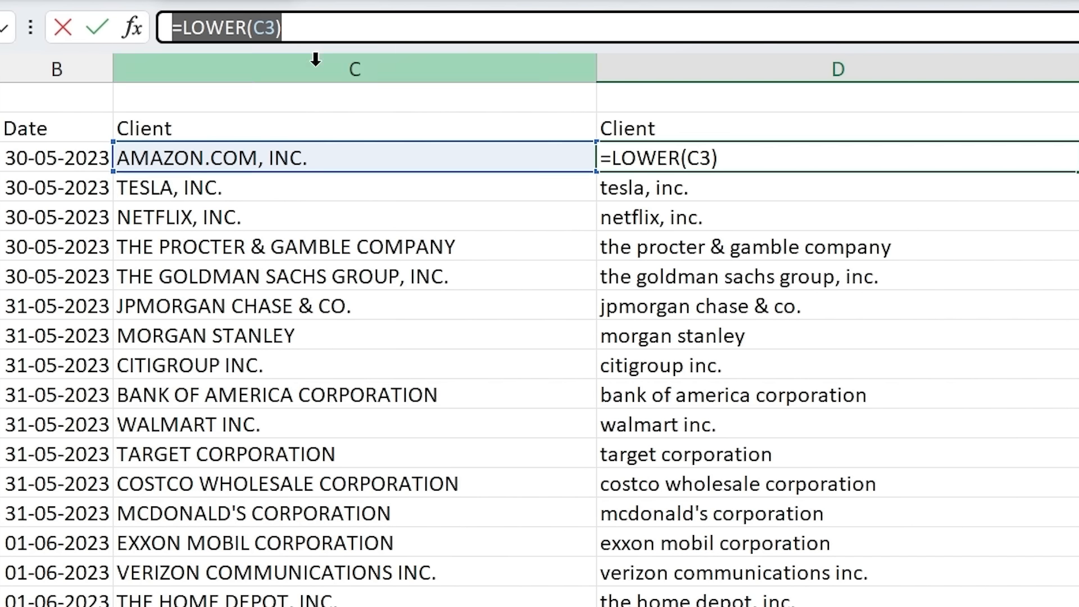
pyautogui.click(282, 28)
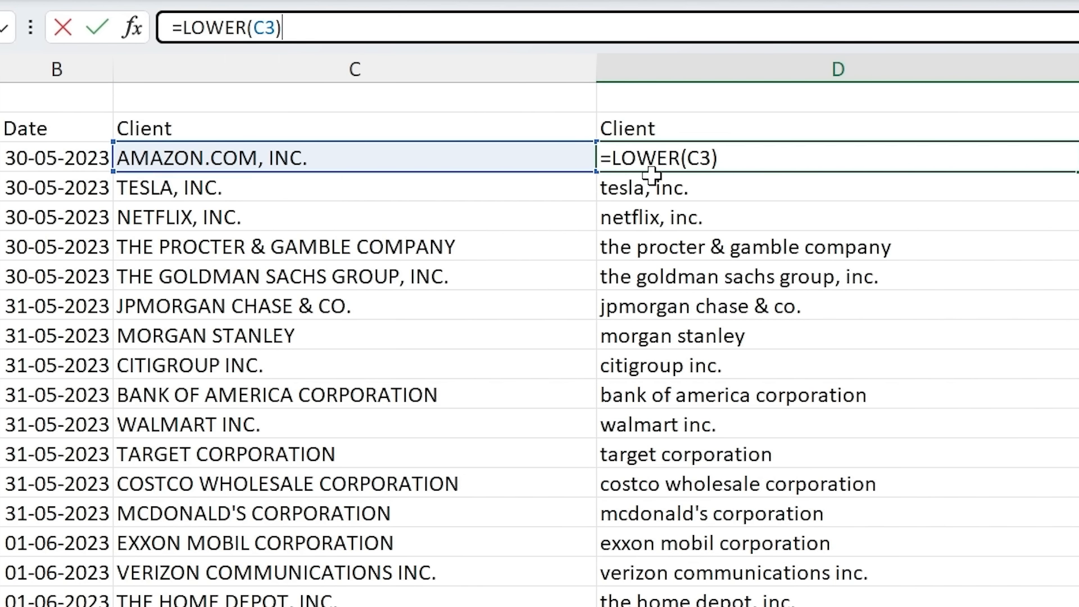
pyautogui.click(793, 205)
pyautogui.click(768, 163)
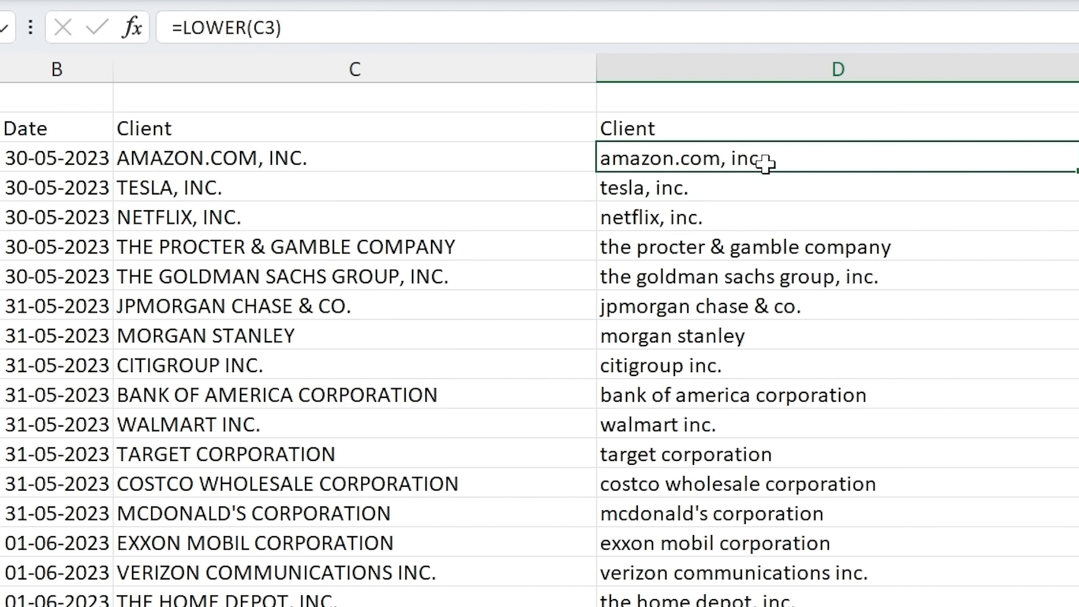
# Step: Copy the lowercase Client column D from its header to the end of the table and paste it in place as values only
pyautogui.click(672, 130)
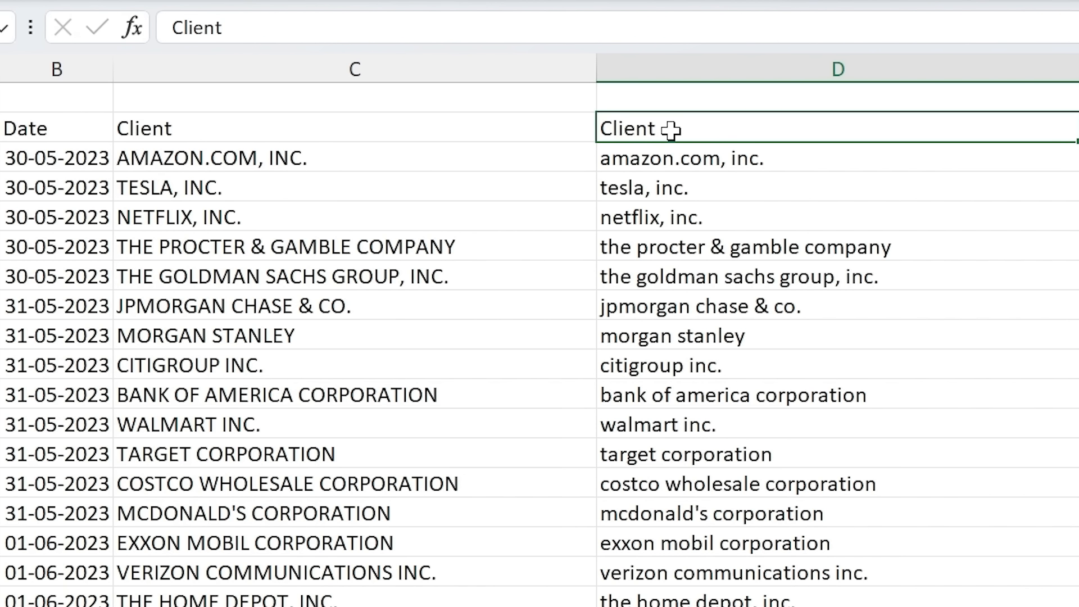
pyautogui.hotkey('ctrl', 'shift', 'Down')
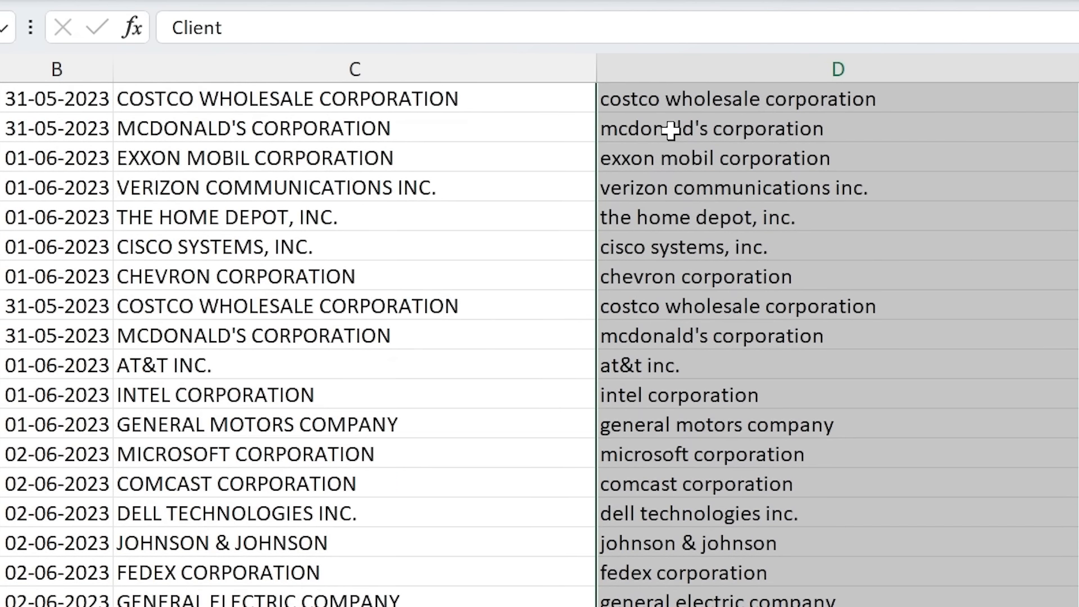
pyautogui.hotkey('ctrl', 'c')
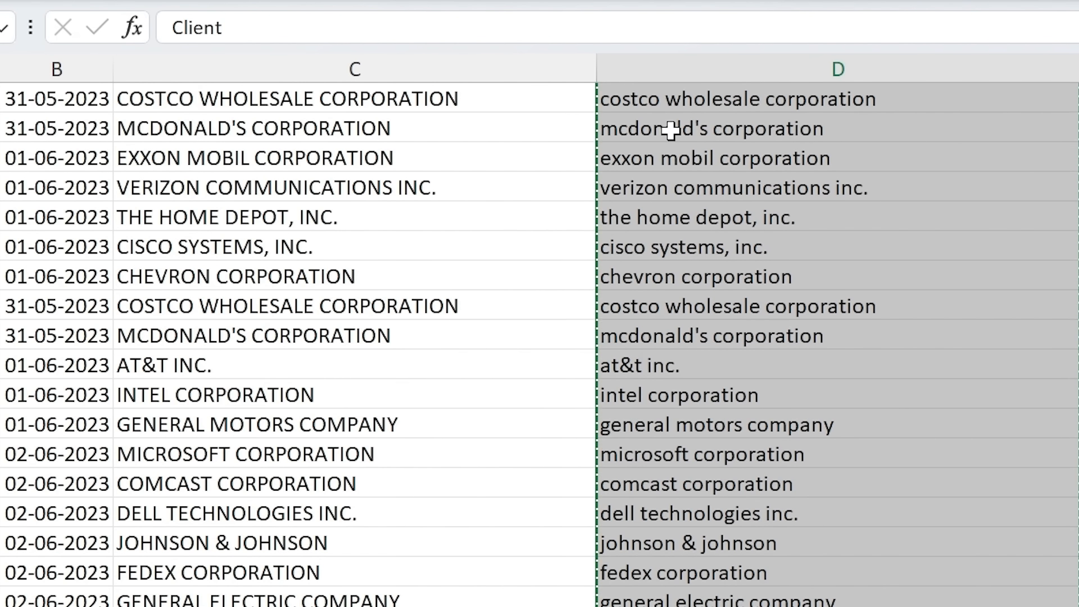
pyautogui.scroll(5, 672, 130)
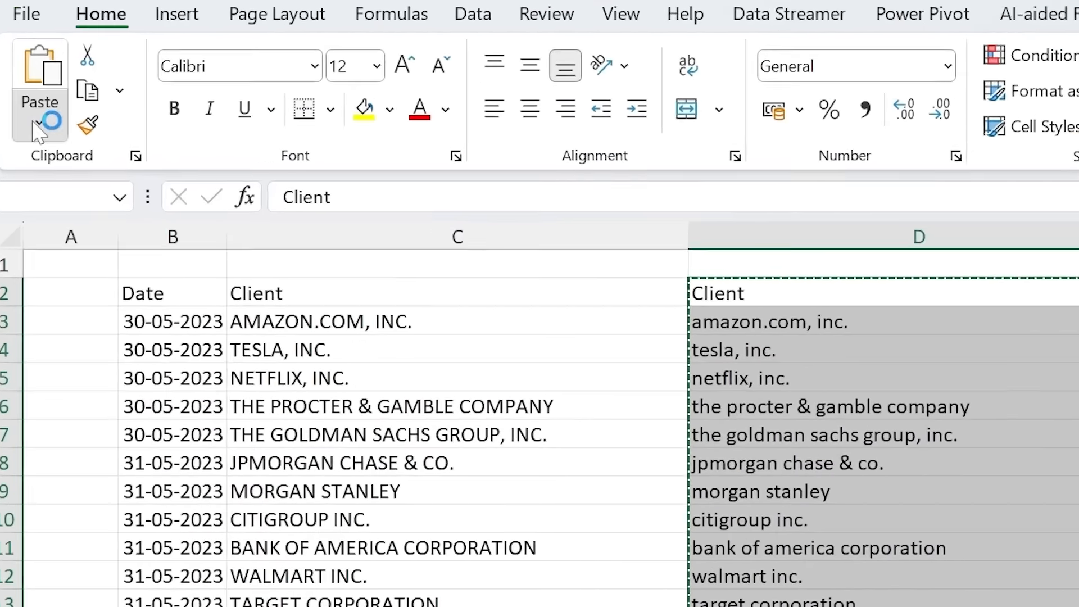
pyautogui.click(35, 125)
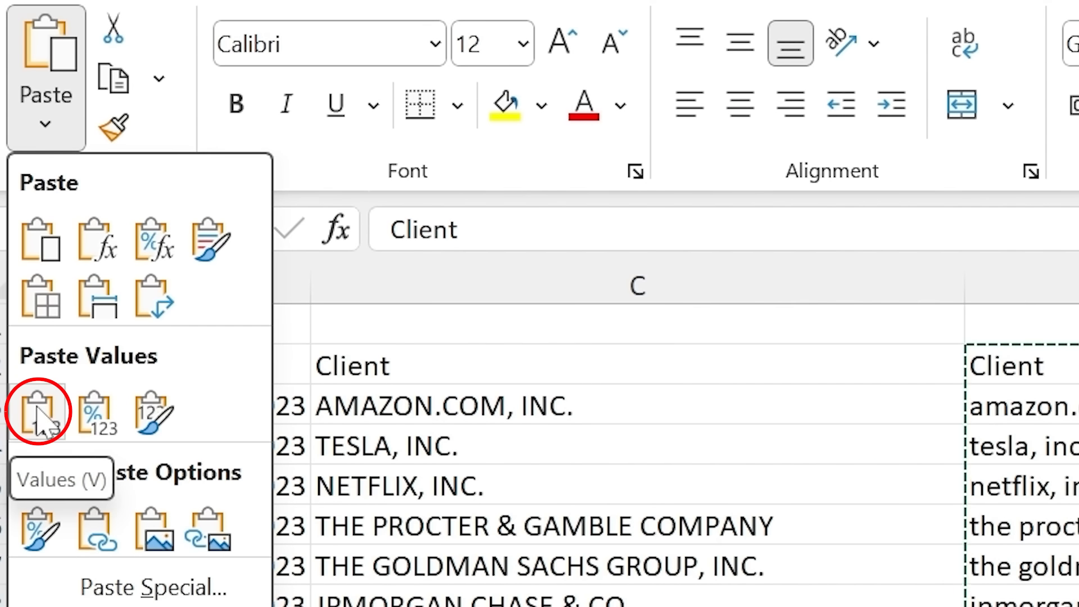
pyautogui.click(38, 416)
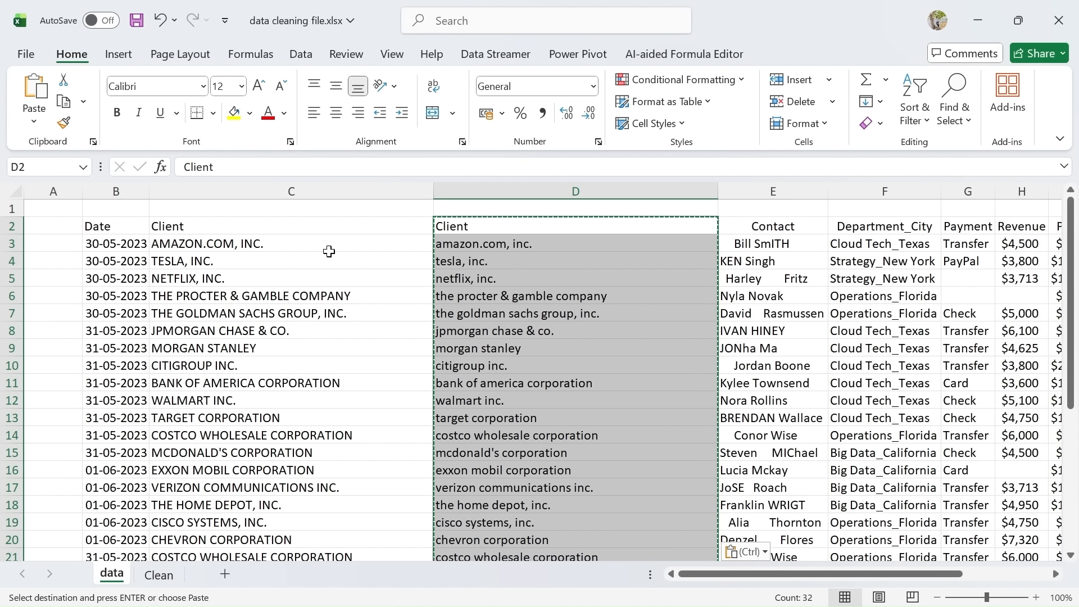
# Step: Delete the original uppercase Client column C and check the remaining lowercase client names
pyautogui.click(286, 191)
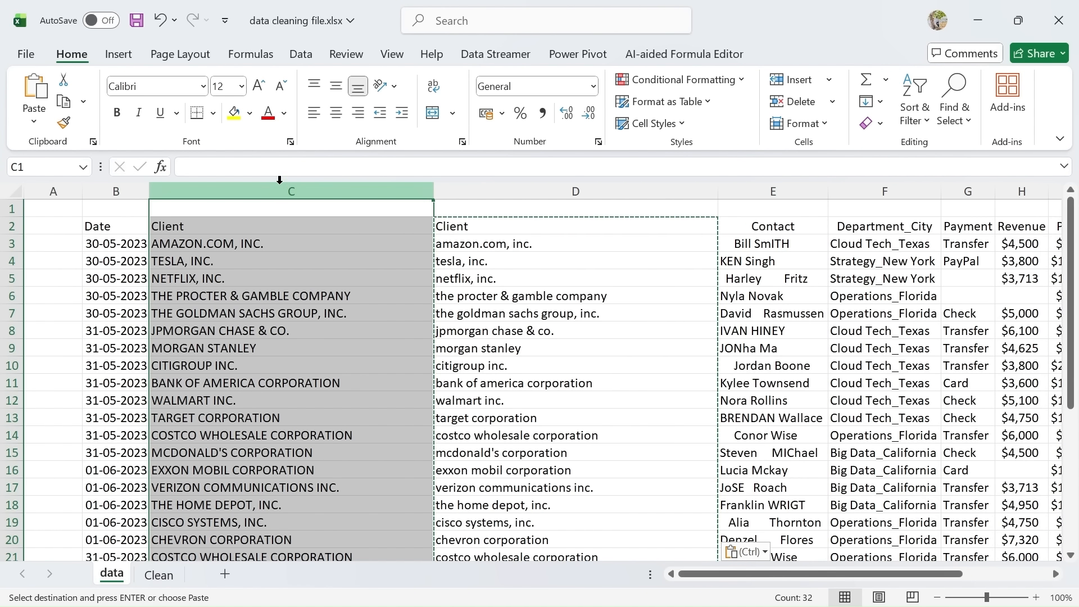
pyautogui.press('Return')
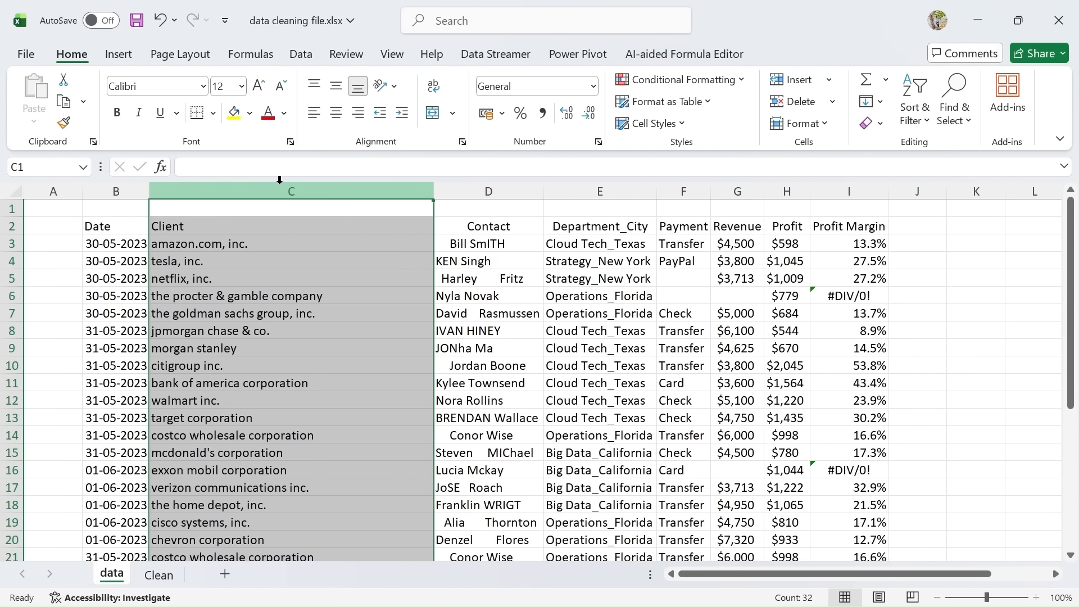
pyautogui.click(270, 261)
pyautogui.moveTo(218, 226); pyautogui.dragTo(217, 269)
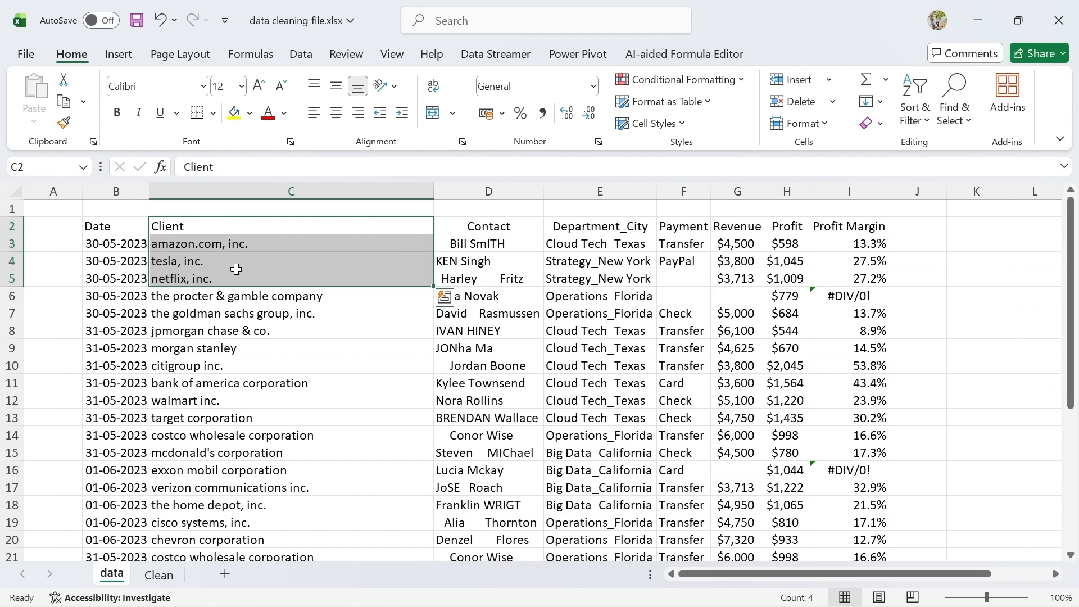
# Step: Undo the column deletion and the values-only paste, and cancel the pending copy selection
pyautogui.hotkey('ctrl', 'z')
pyautogui.hotkey('ctrl', 'z')
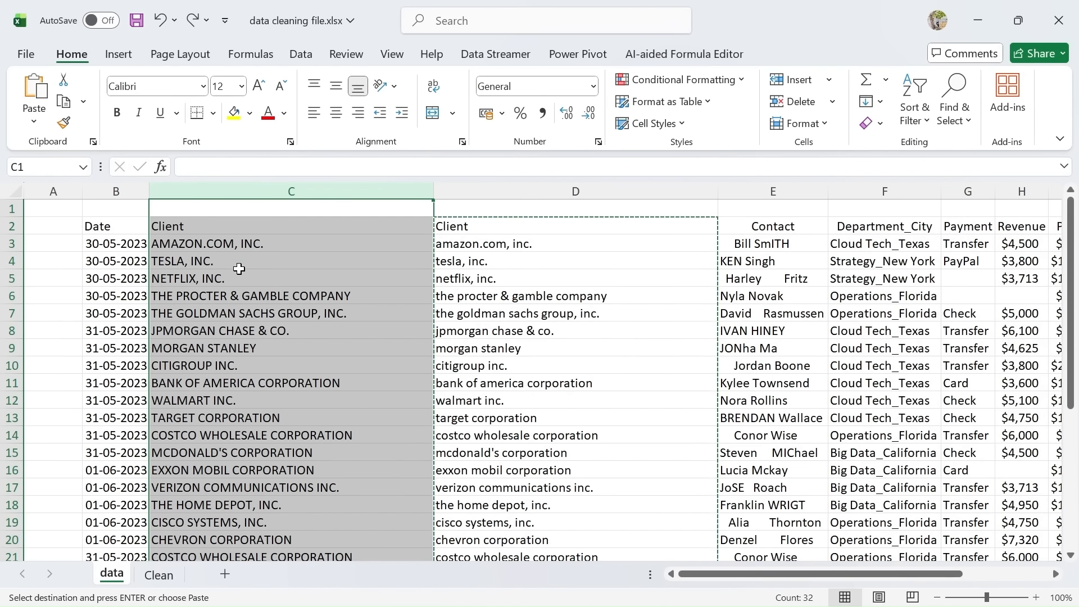
pyautogui.click(509, 275)
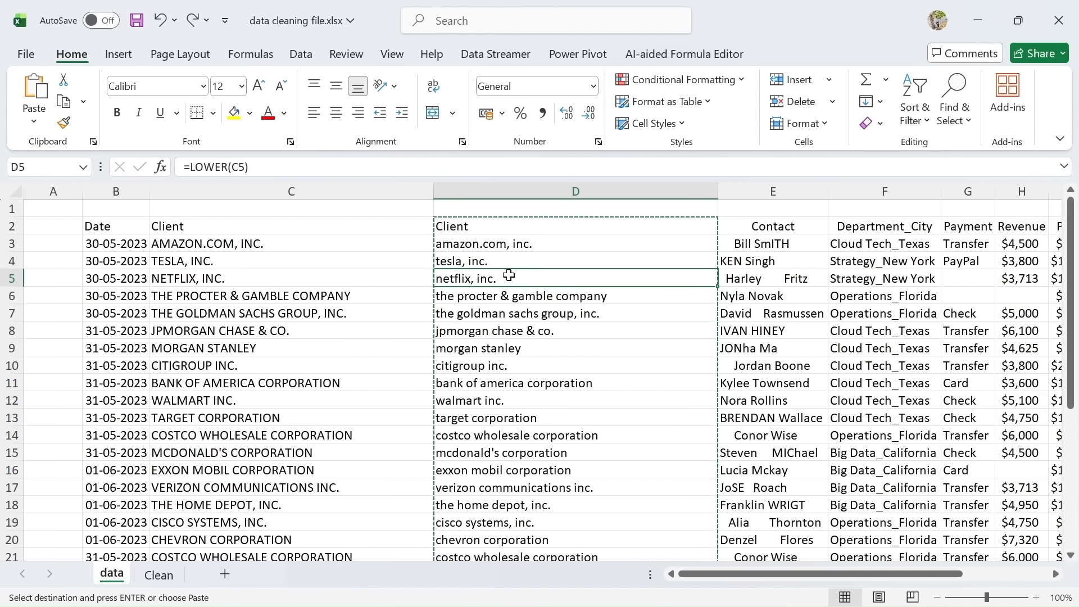
pyautogui.press('Escape')
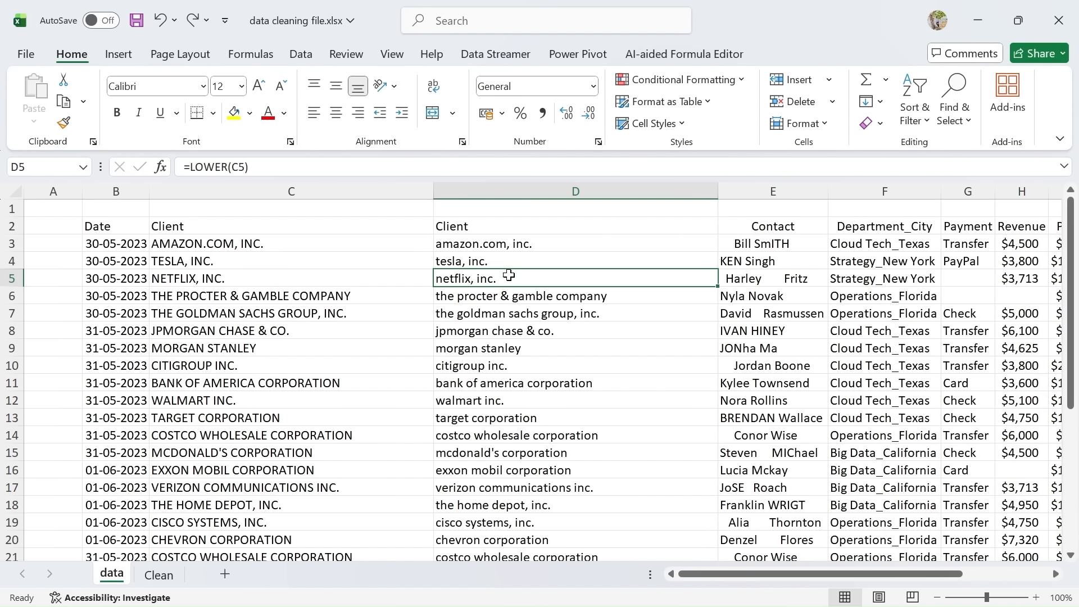
# Step: Replace the LOWER formulas in Client column D with their values and delete the original uppercase Client column C
pyautogui.click(510, 231)
pyautogui.hotkey('ctrl', 'shift', 'Down')
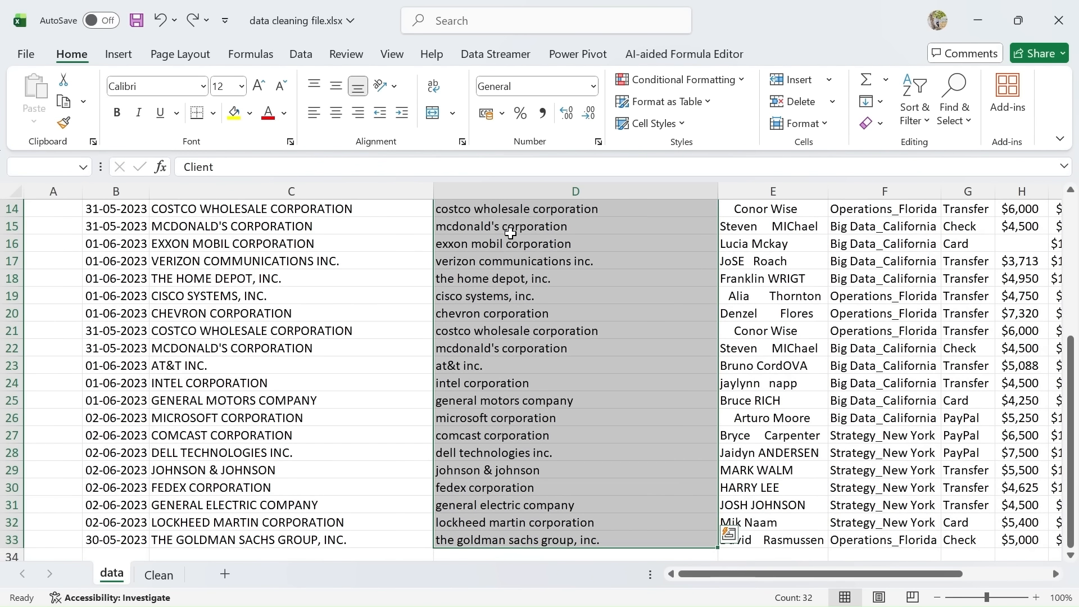
pyautogui.hotkey('ctrl', 'c')
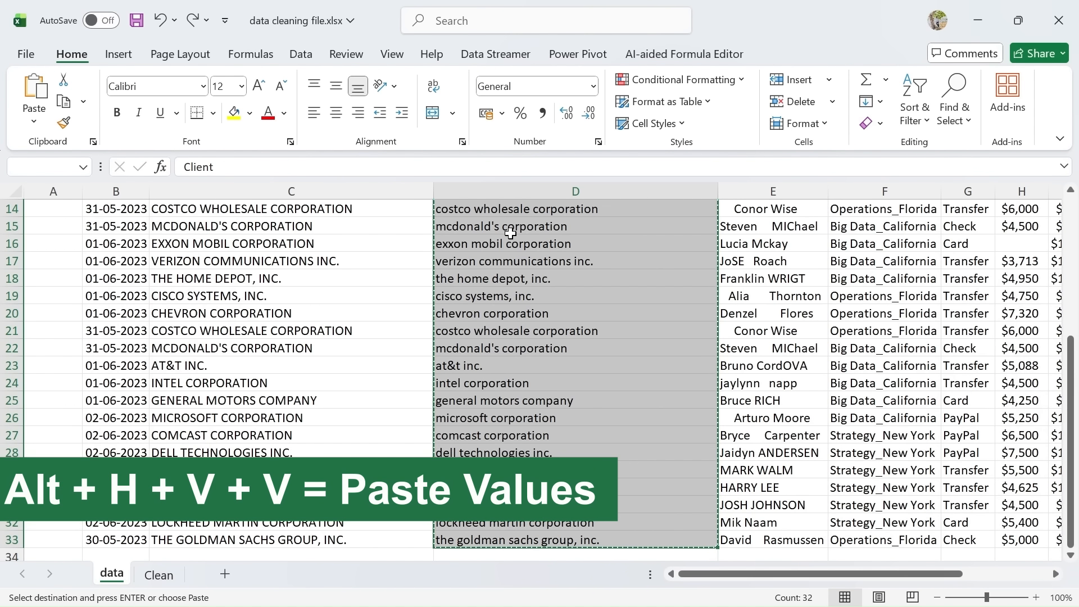
pyautogui.press('alt')
pyautogui.press('h')
pyautogui.press('v')
pyautogui.press('v')
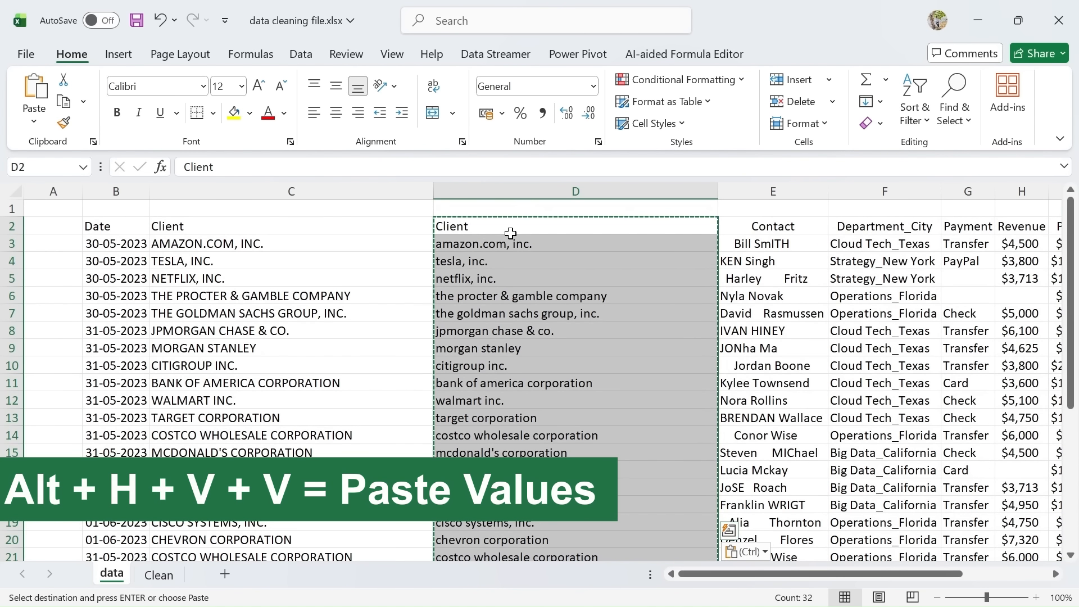
pyautogui.click(359, 191)
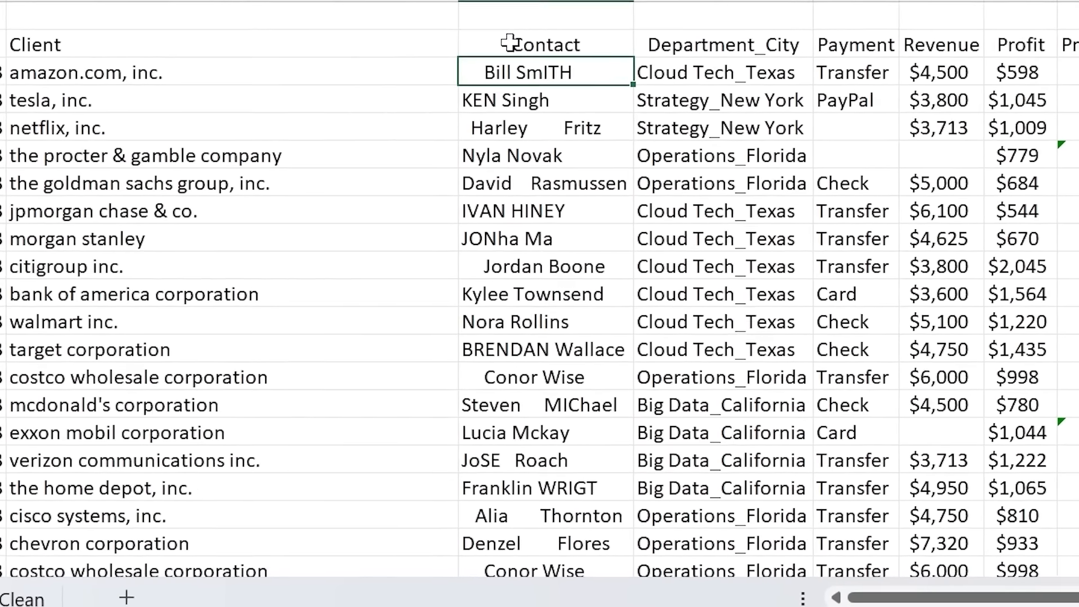
# Step: Remove extra leading spaces from the first contact's name in cell D3 of the Contact column
pyautogui.moveTo(464, 226); pyautogui.dragTo(489, 460)
pyautogui.moveTo(547, 416); pyautogui.dragTo(638, 429)
pyautogui.scroll(3, 577, 319)
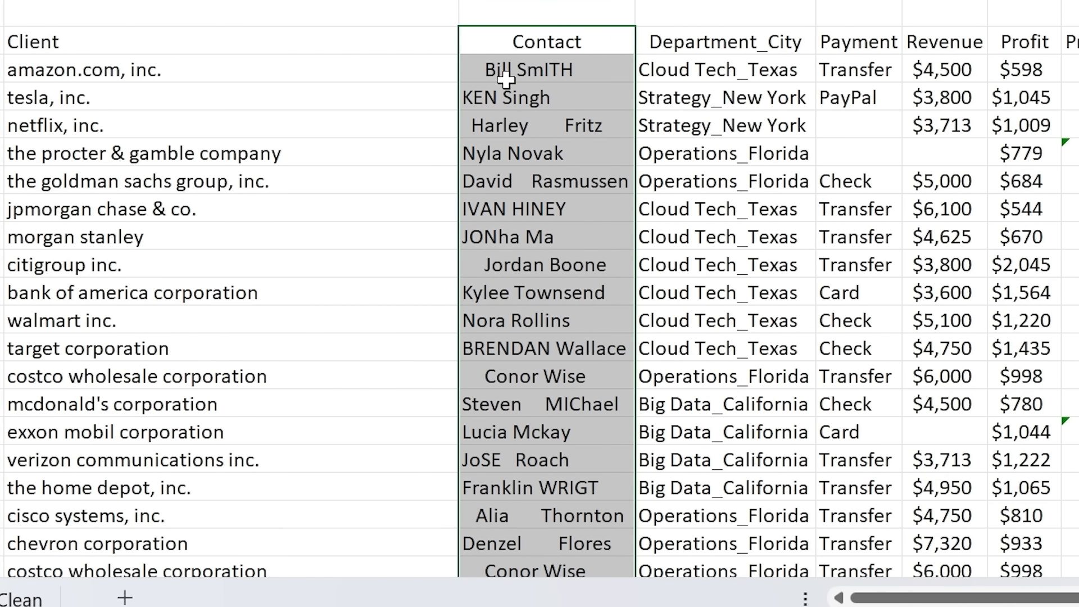
pyautogui.doubleClick(488, 71)
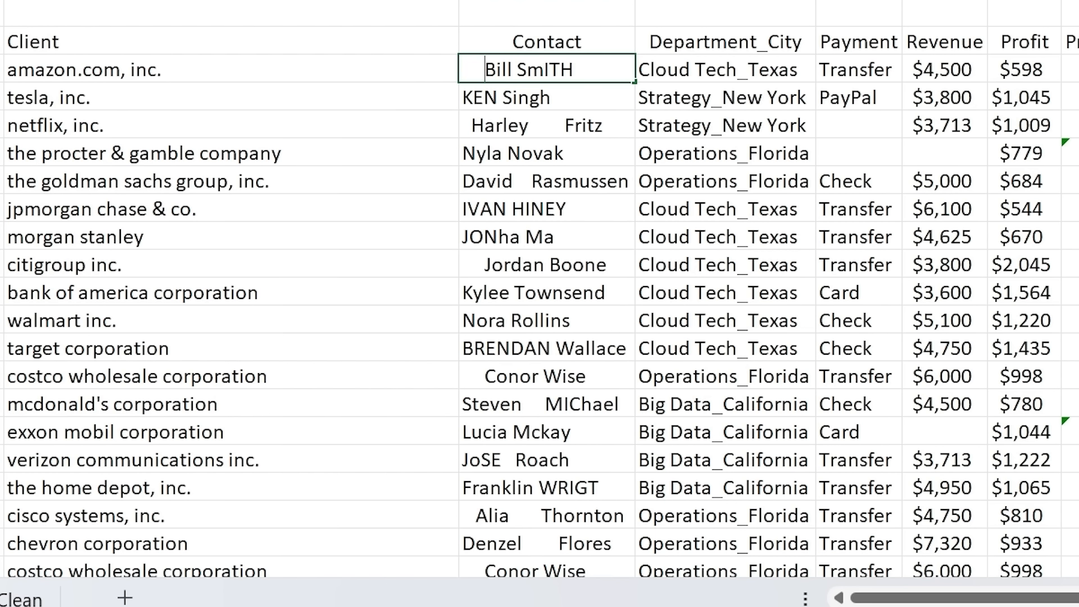
pyautogui.press('BackSpace')
pyautogui.press('BackSpace')
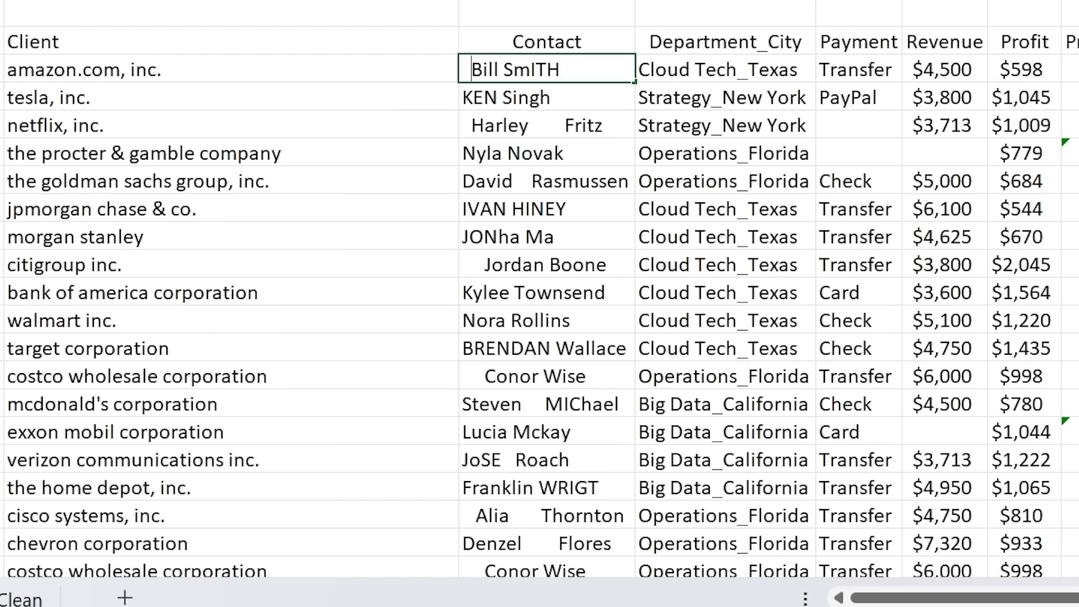
# Step: Remove the extra spaces between the first and last name of the netflix, inc. contact in cell D5
pyautogui.doubleClick(552, 99)
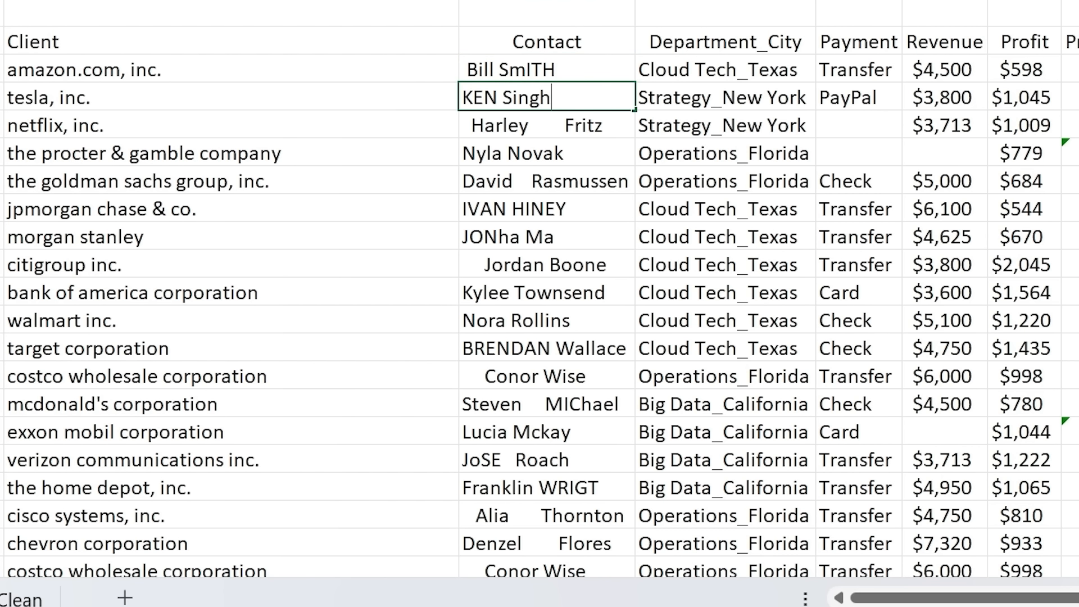
pyautogui.doubleClick(561, 124)
pyautogui.press('BackSpace')
pyautogui.press('BackSpace')
pyautogui.press('BackSpace')
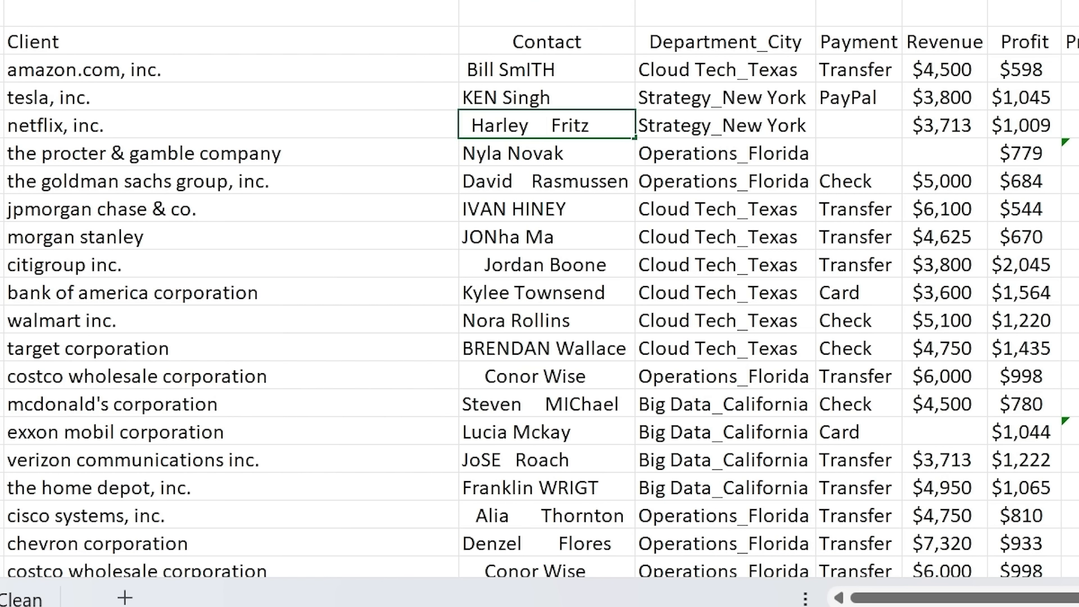
pyautogui.press('BackSpace')
pyautogui.press('BackSpace')
pyautogui.press('BackSpace')
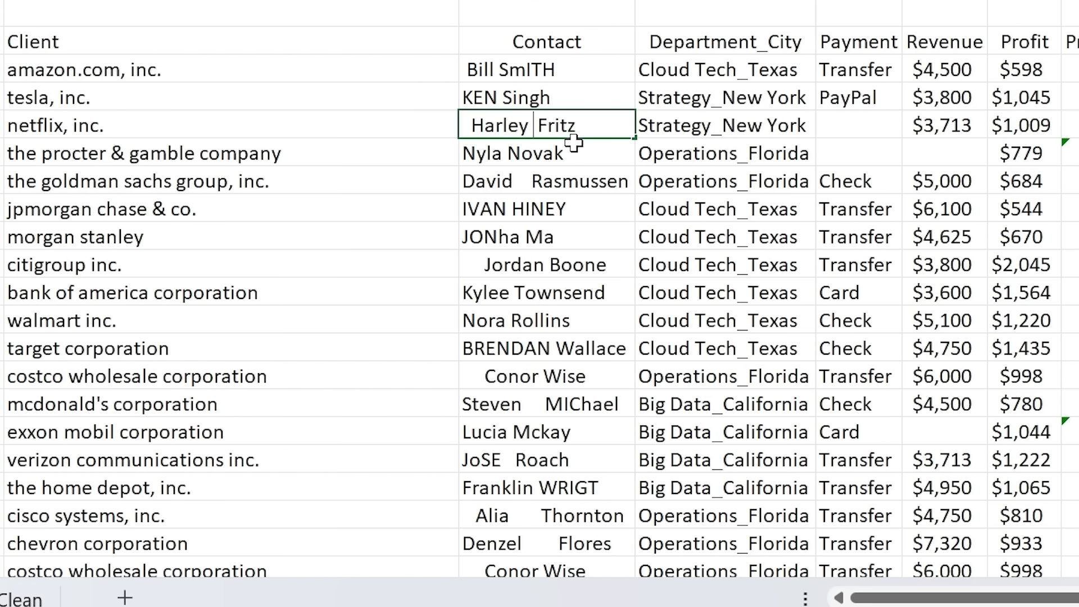
# Step: Remove the extra spaces between the first and last name of the goldman sachs group contact in cell D7
pyautogui.doubleClick(552, 181)
pyautogui.press('BackSpace')
pyautogui.press('BackSpace')
pyautogui.press('BackSpace')
pyautogui.press('BackSpace')
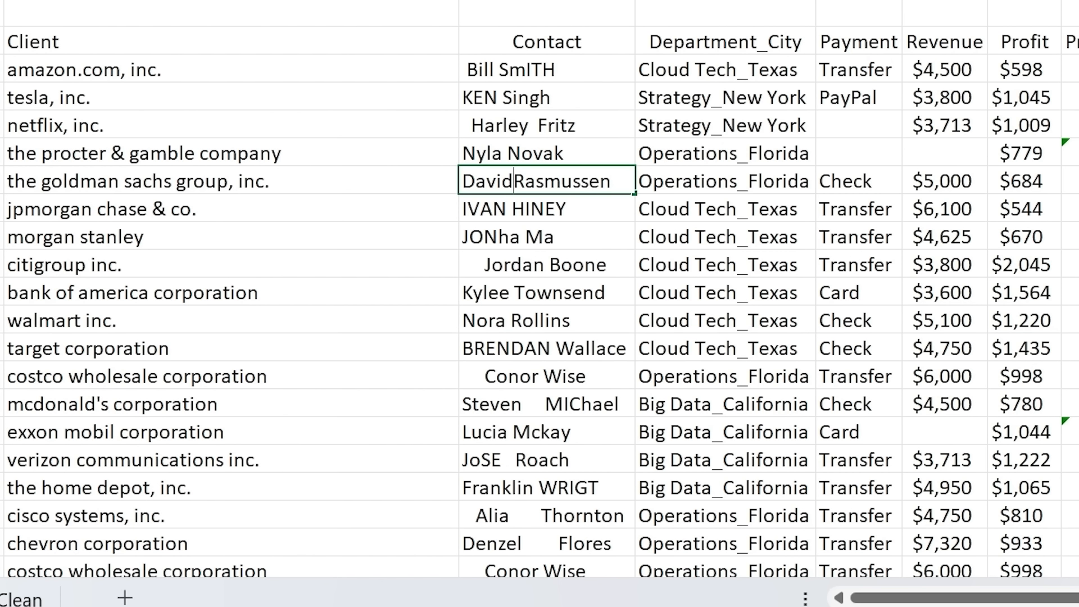
pyautogui.click(590, 217)
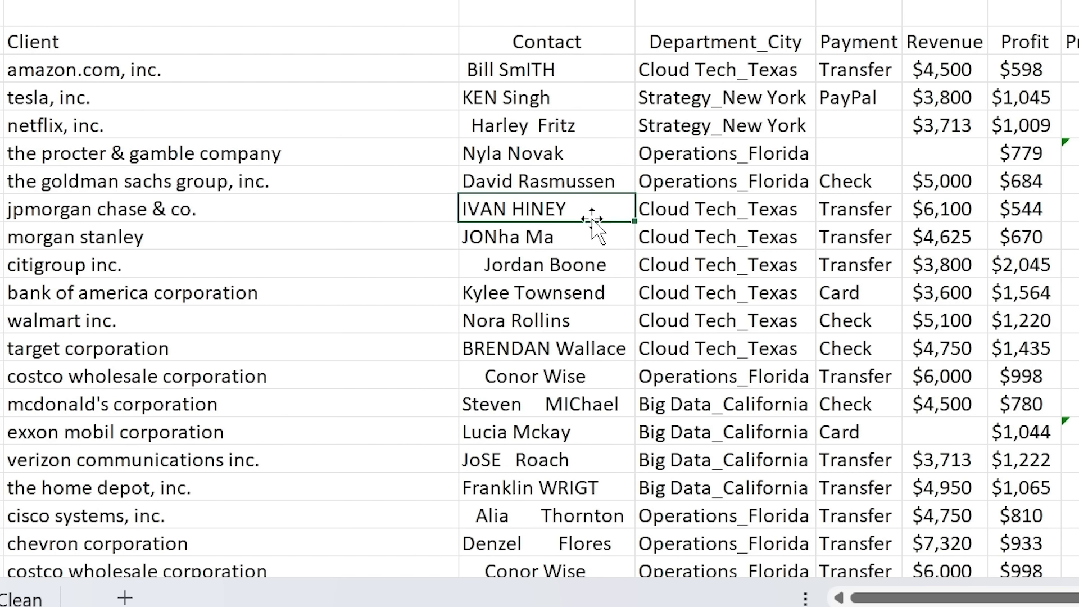
pyautogui.click(582, 245)
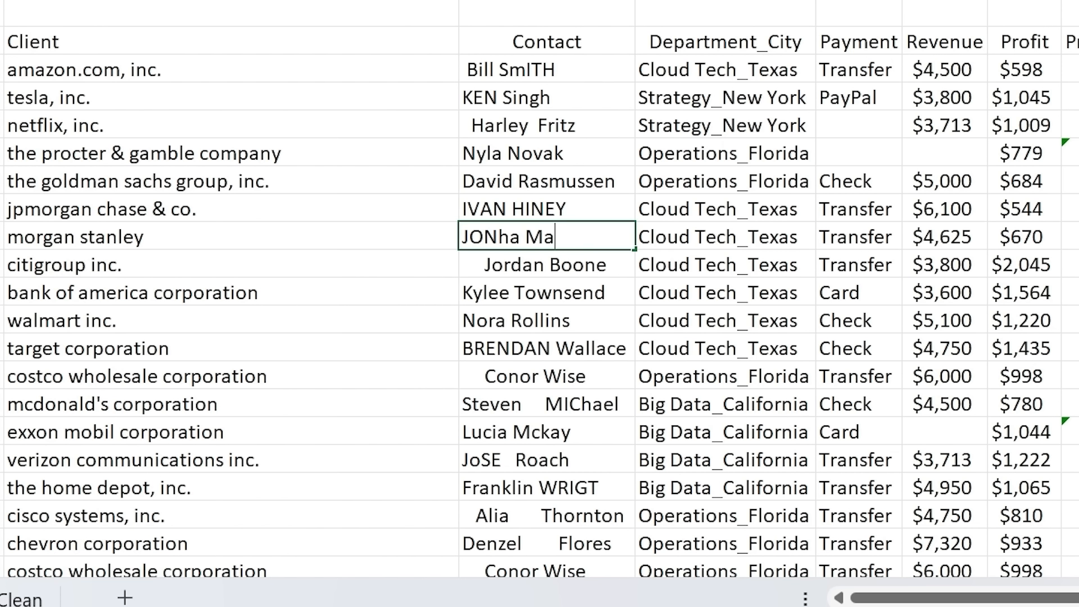
# Step: Remove some of the extra leading spaces from the citigroup inc. contact's name in cell D10
pyautogui.click(550, 263)
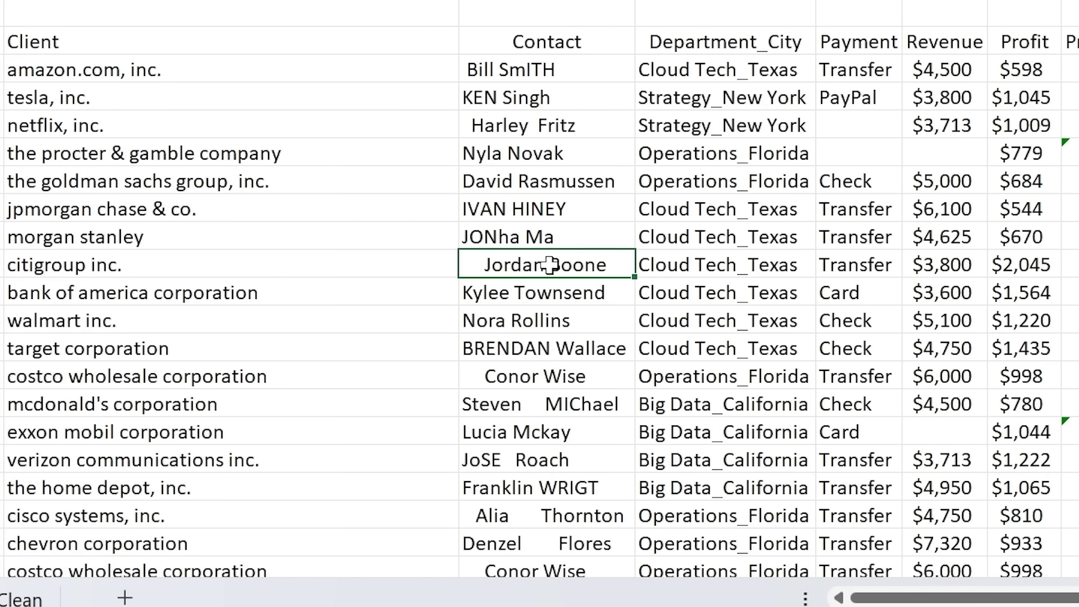
pyautogui.doubleClick(483, 264)
pyautogui.press('BackSpace')
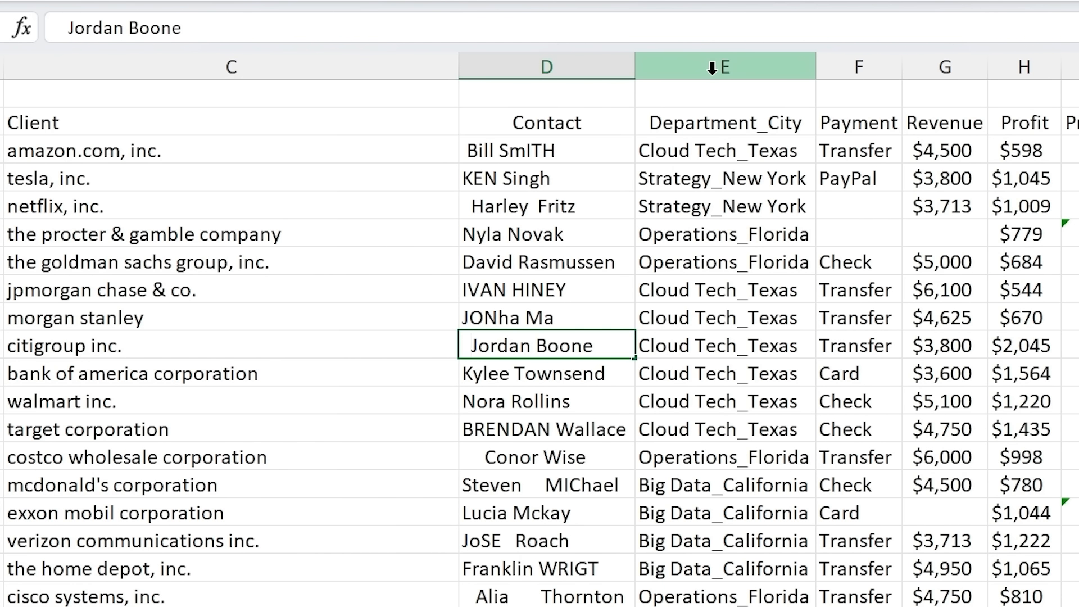
# Step: Insert a new column E before the Department_City column and enter the header Contact in E2
pyautogui.click(711, 67)
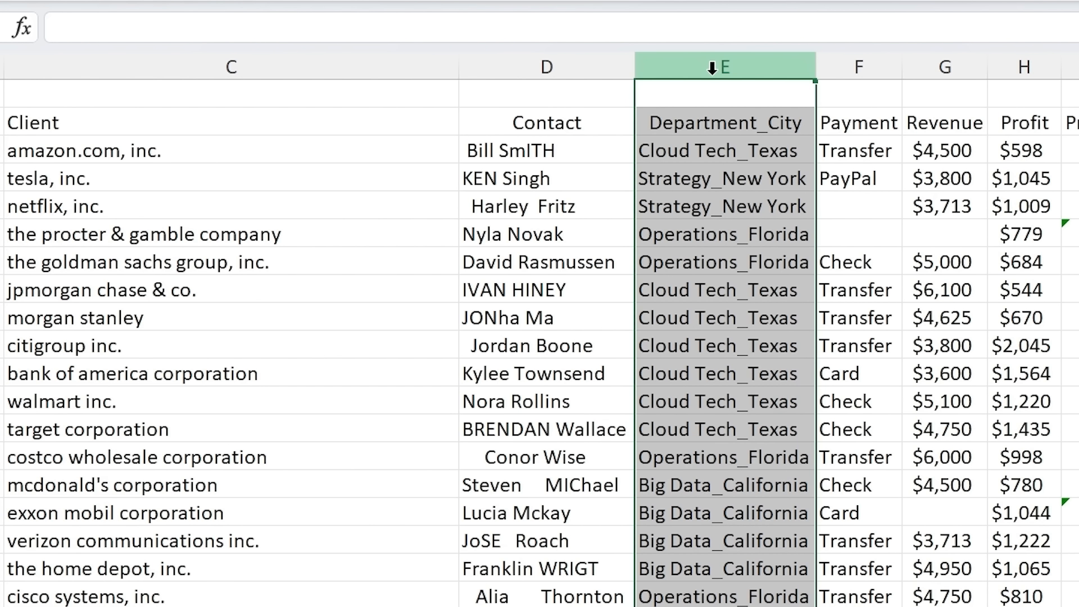
pyautogui.hotkey('ctrl', 'shift', '+')
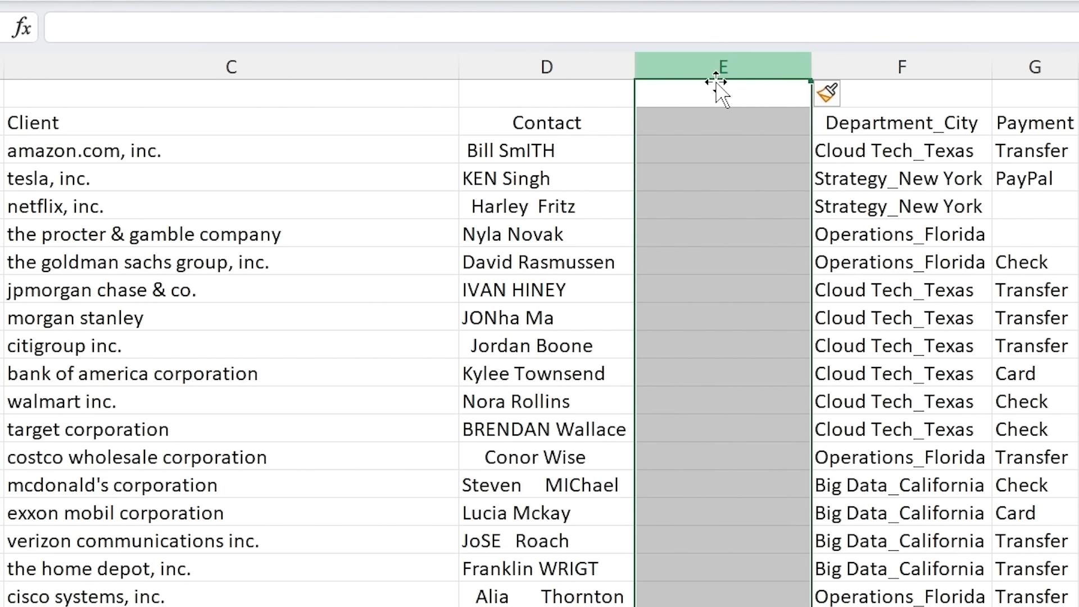
pyautogui.click(706, 116)
pyautogui.press('F2')
pyautogui.write('Contact')
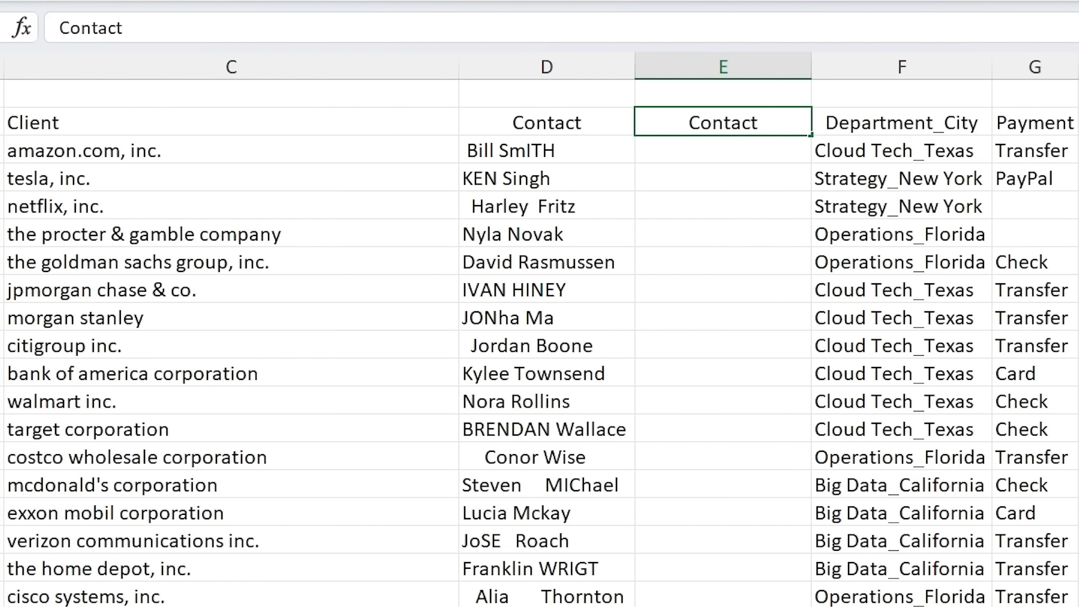
# Step: Enter the formula =TRIM(D3) in cell E3 to strip the extra spaces from the first contact name
pyautogui.click(733, 153)
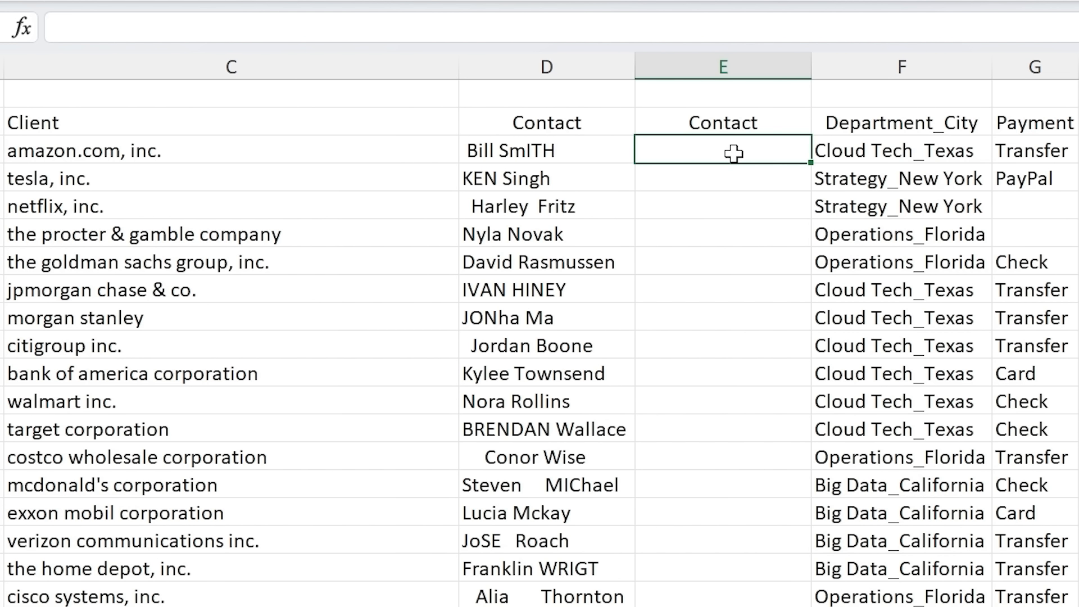
pyautogui.press('F2')
pyautogui.write('=t')
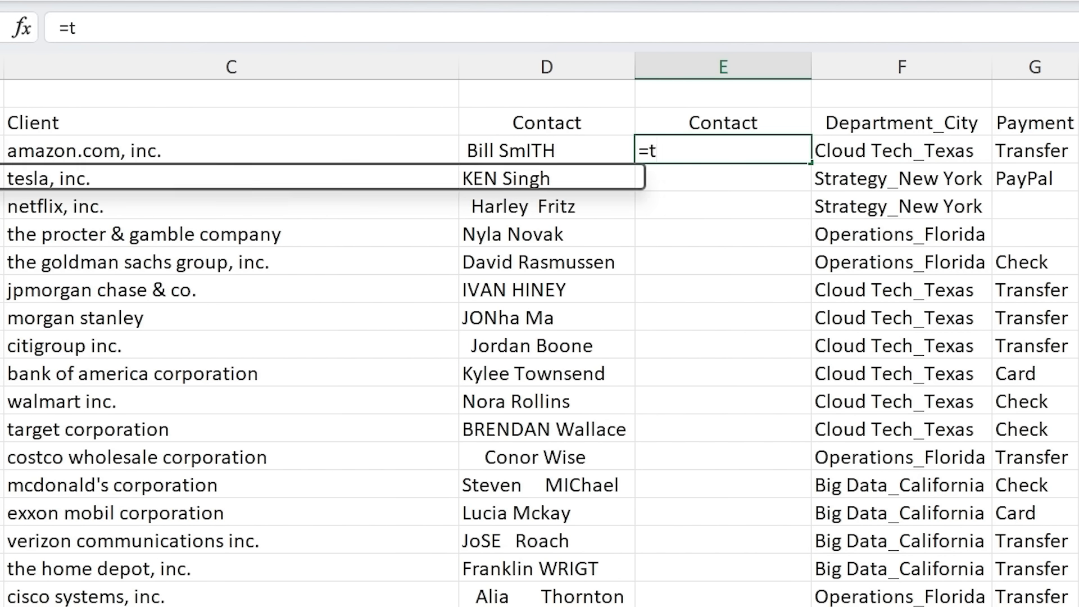
pyautogui.write('rim')
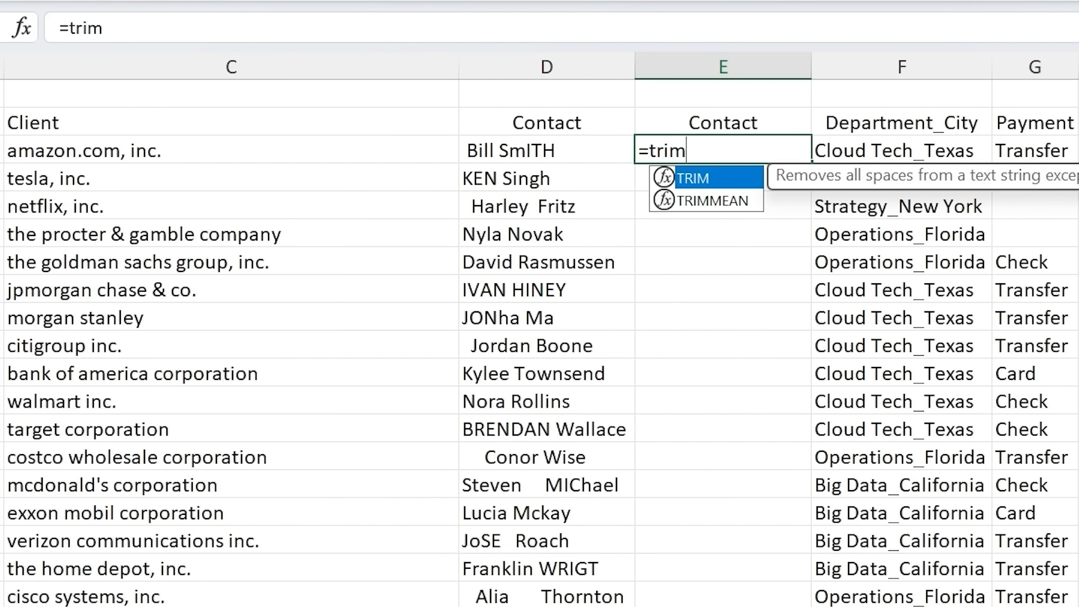
pyautogui.press('Tab')
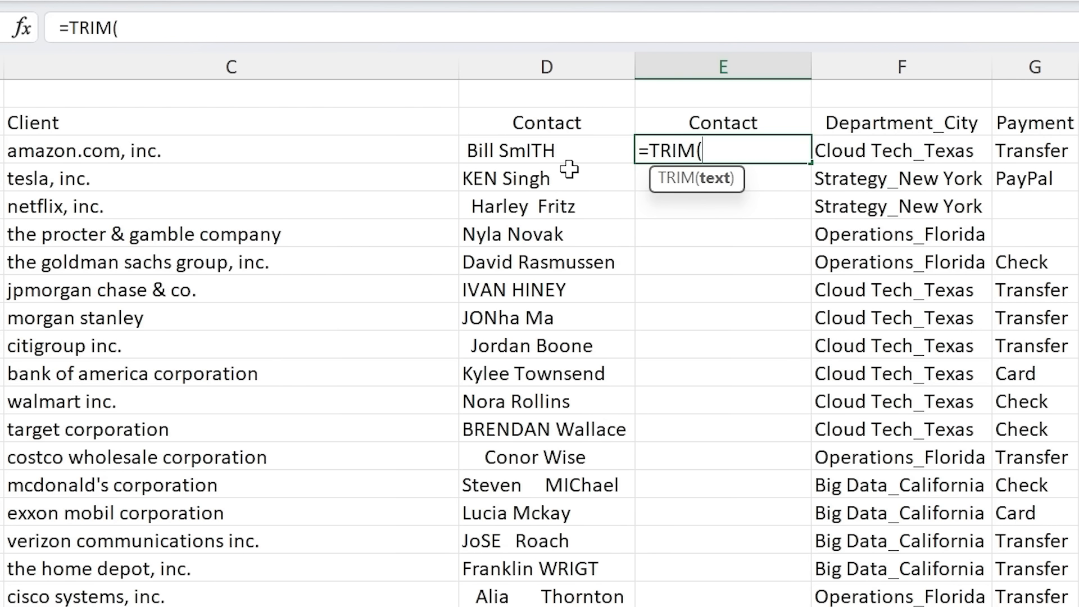
pyautogui.click(528, 156)
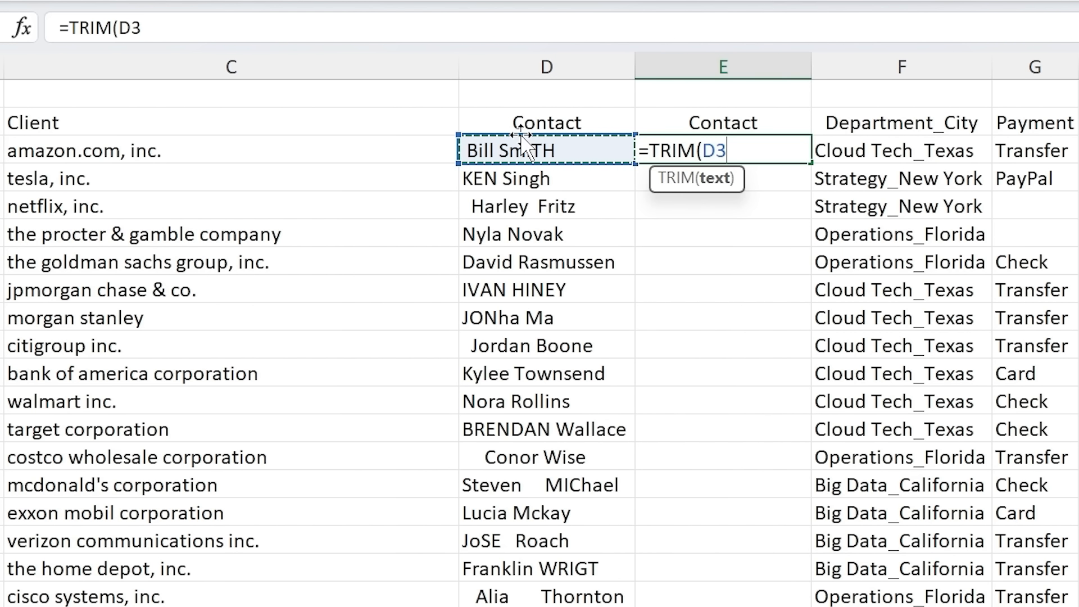
pyautogui.press('Return')
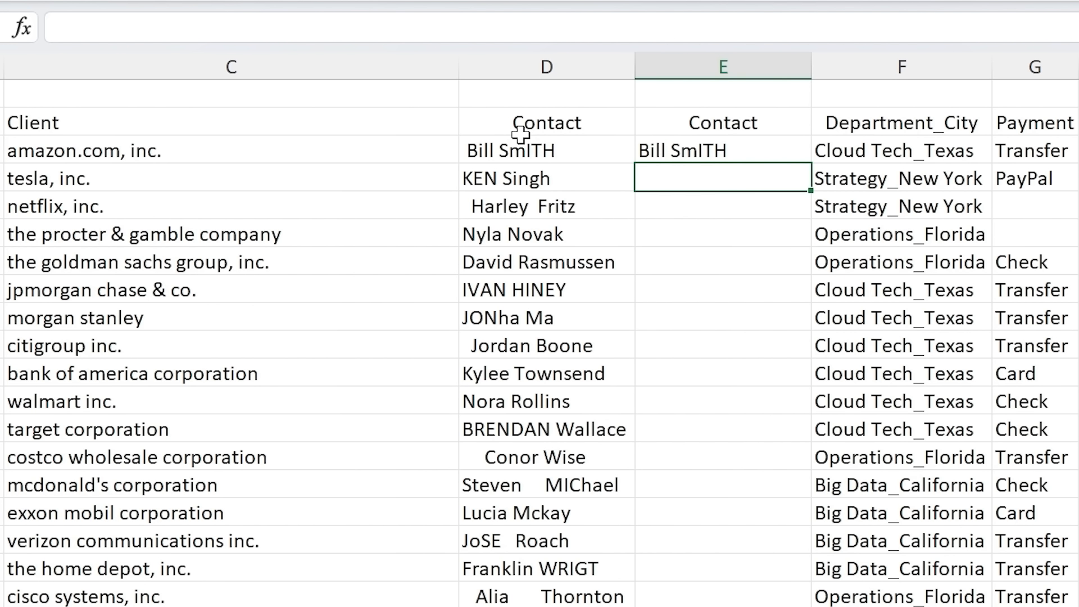
# Step: Fill the TRIM formula from E3 down the new Contact column and check the cleaned names
pyautogui.click(784, 150)
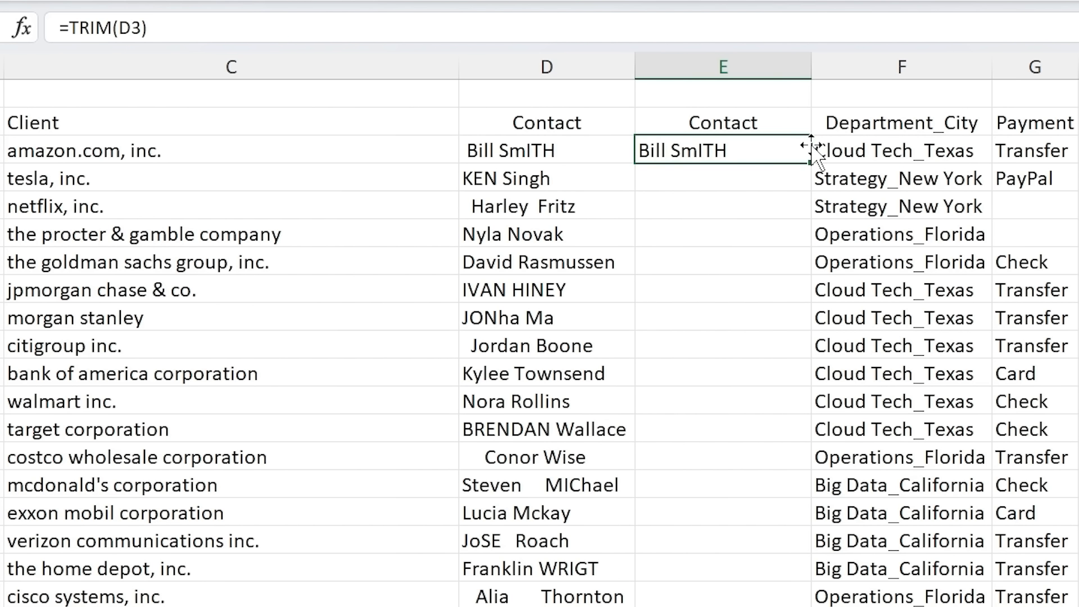
pyautogui.doubleClick(810, 163)
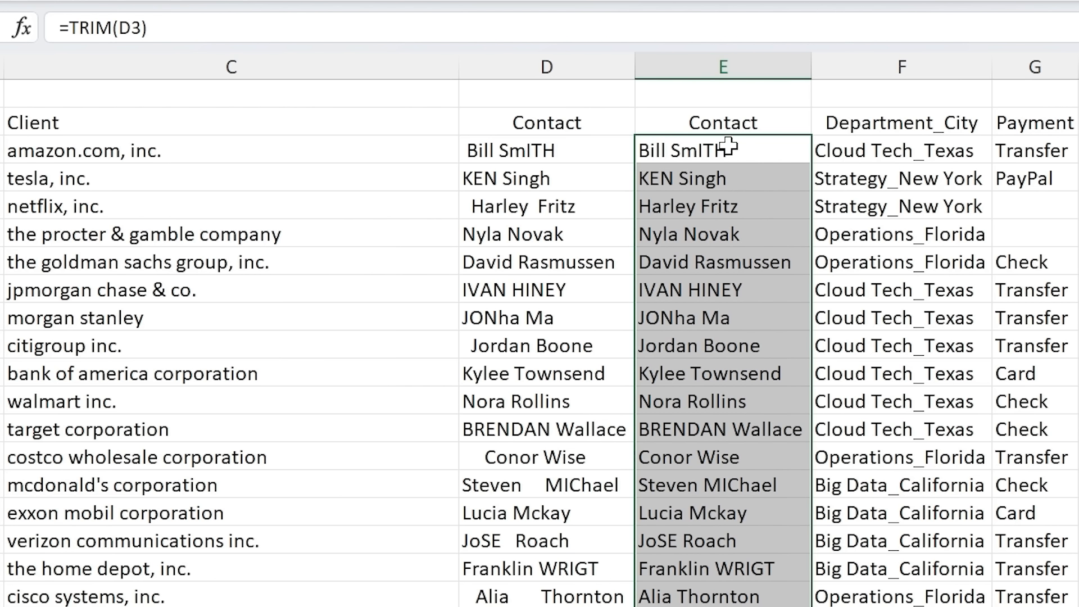
pyautogui.doubleClick(759, 147)
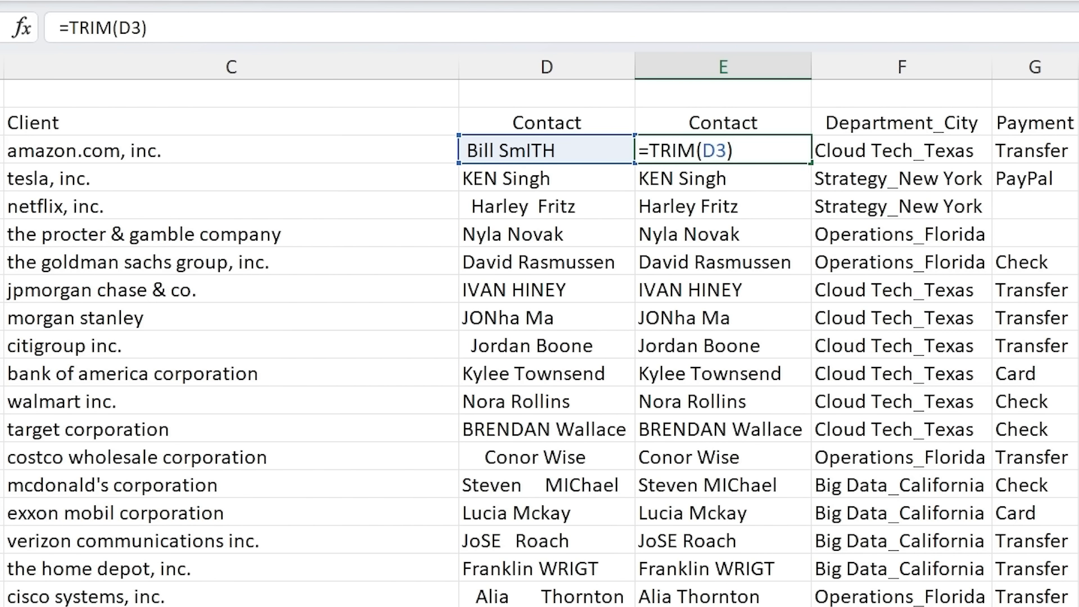
pyautogui.click(754, 181)
pyautogui.scroll(-3, 711, 378)
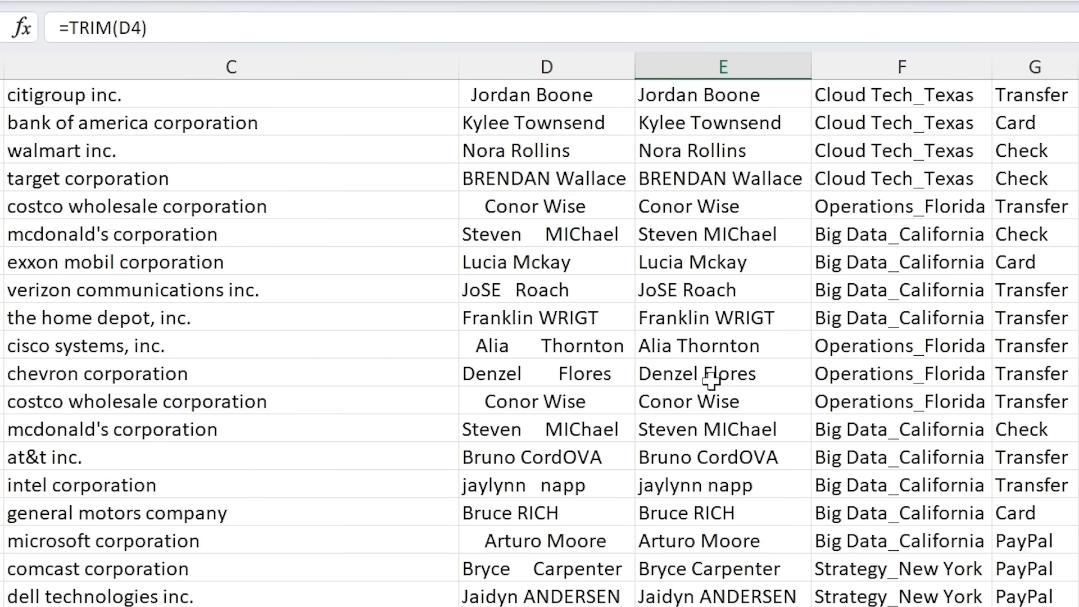
pyautogui.scroll(-3, 710, 380)
pyautogui.scroll(6, 710, 381)
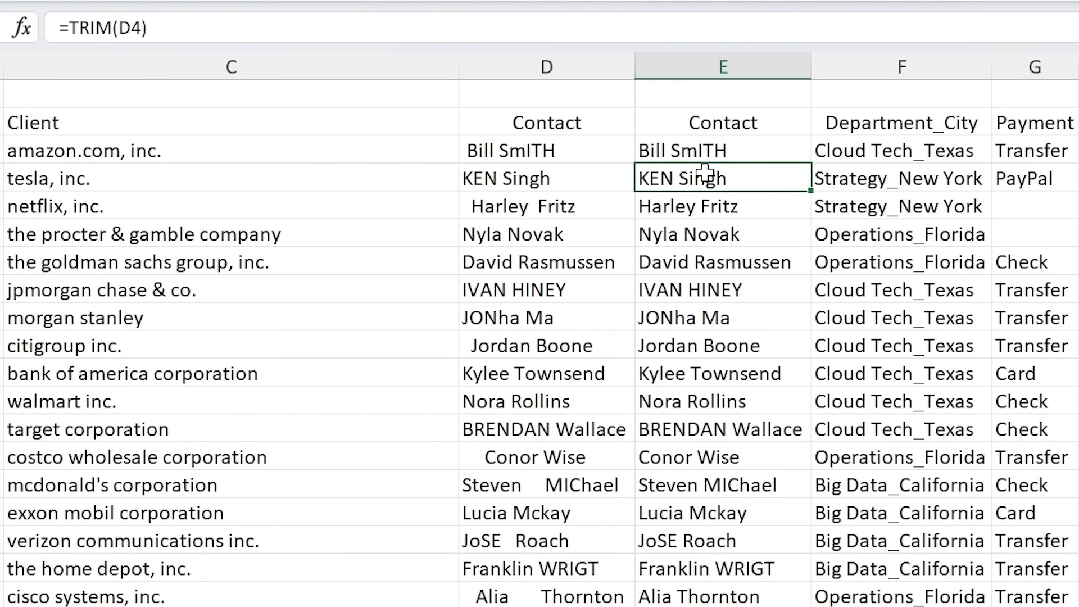
pyautogui.click(759, 149)
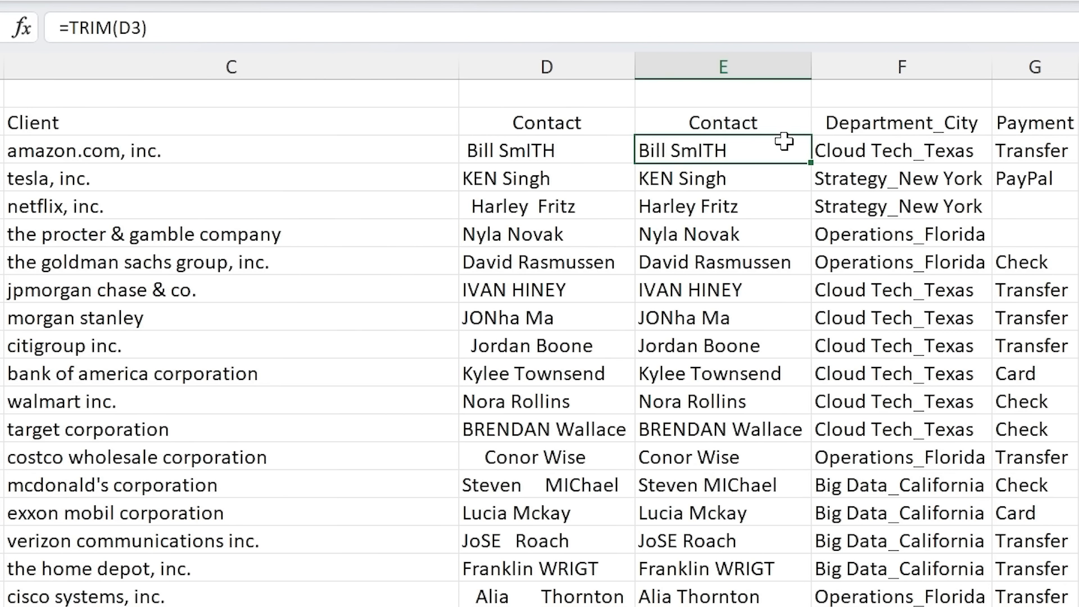
# Step: Insert a blank column F between the trimmed Contact column and the Department_City column
pyautogui.click(826, 151)
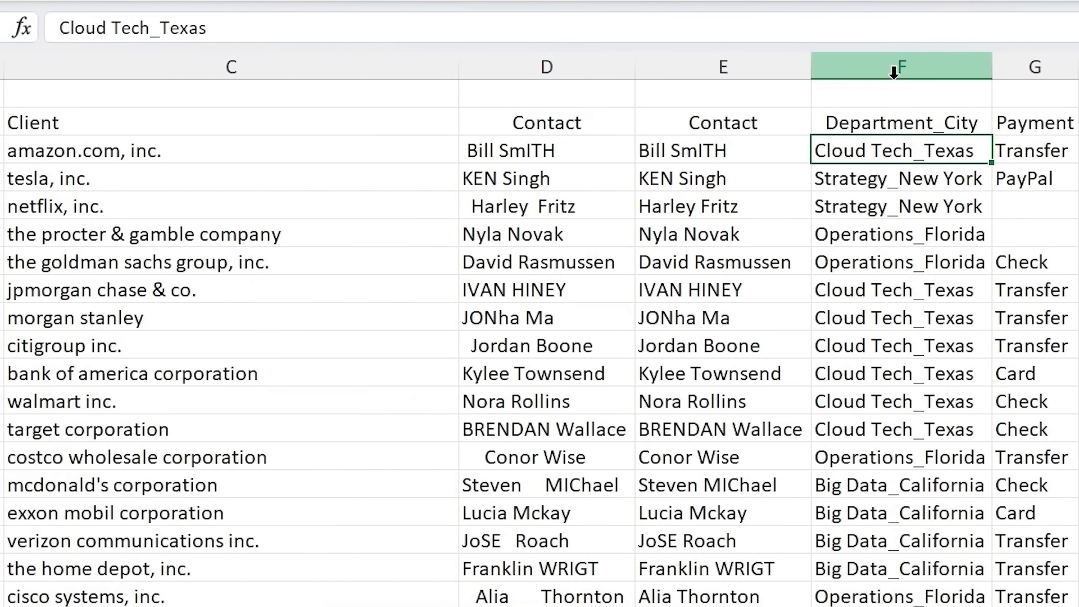
pyautogui.click(902, 66)
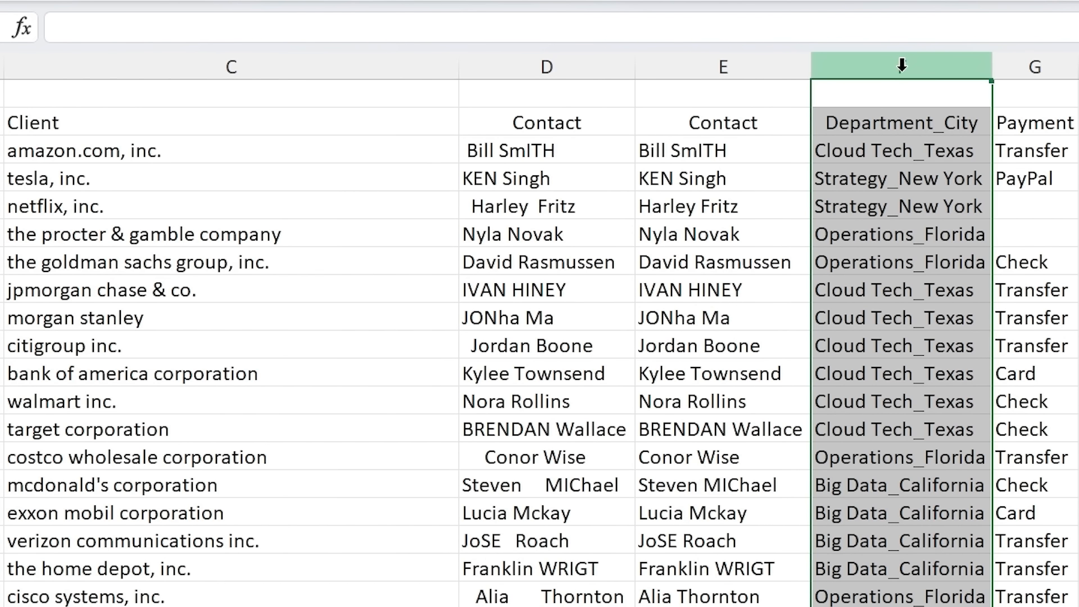
pyautogui.hotkey('ctrl', 'shift', '+')
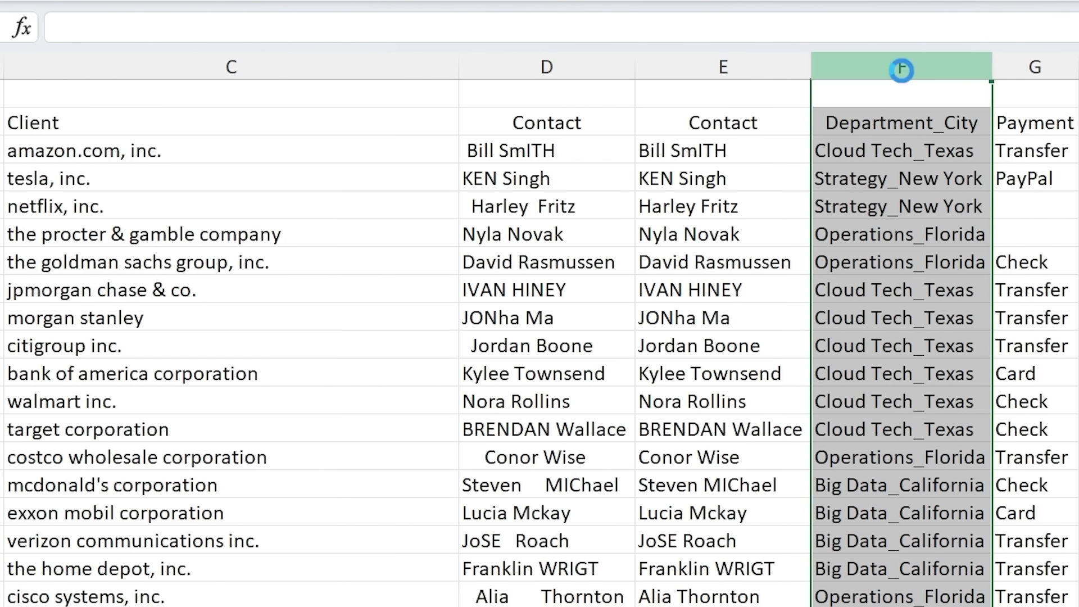
# Step: Enter the formula =PROPER(E3) in cell F3 to convert the first trimmed contact name to proper case
pyautogui.click(857, 163)
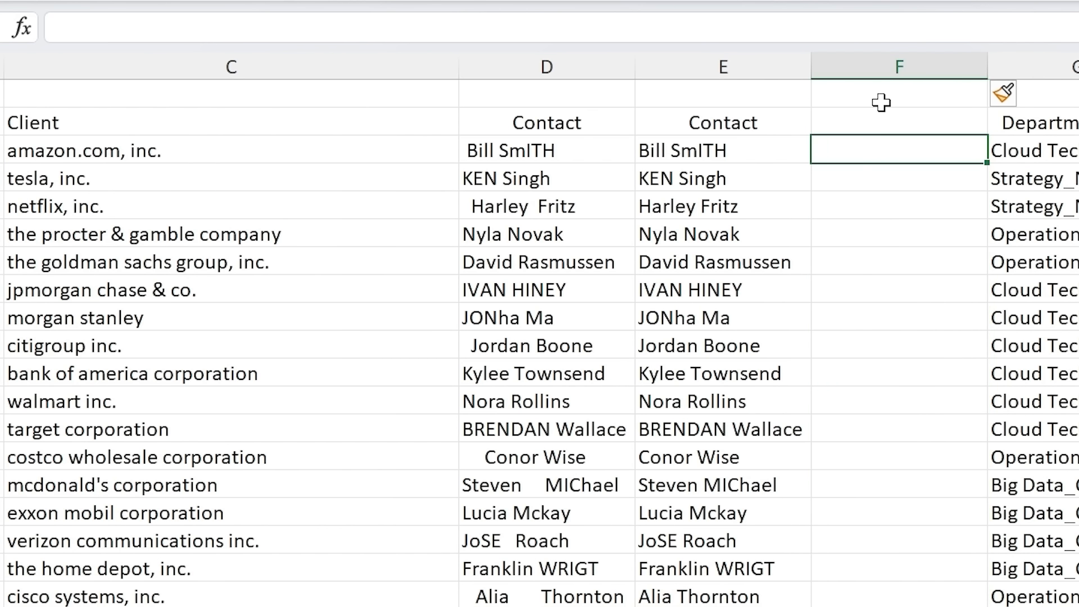
pyautogui.press('F2')
pyautogui.write('=prop')
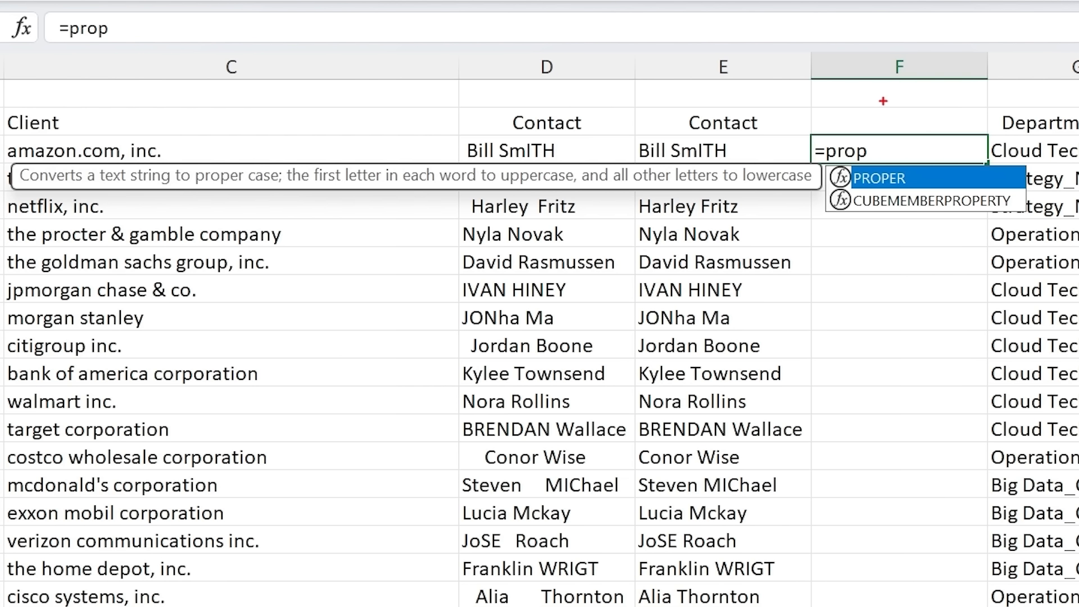
pyautogui.moveTo(787, 118)
pyautogui.mouseDown()
pyautogui.moveTo(868, 122)
pyautogui.moveTo(1049, 232)
pyautogui.mouseUp()
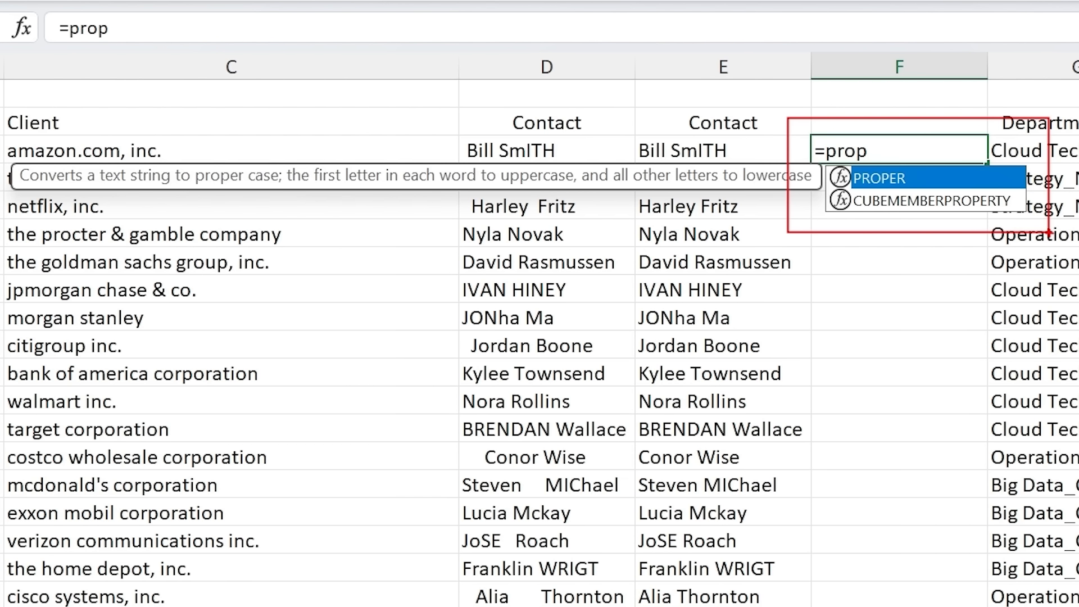
pyautogui.press('Escape')
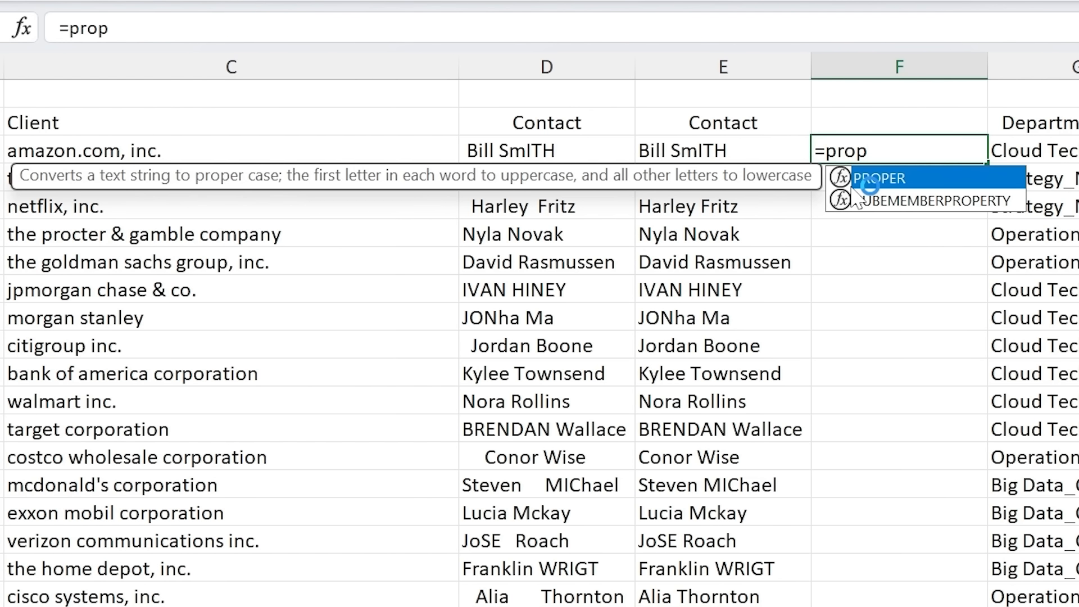
pyautogui.press('Tab')
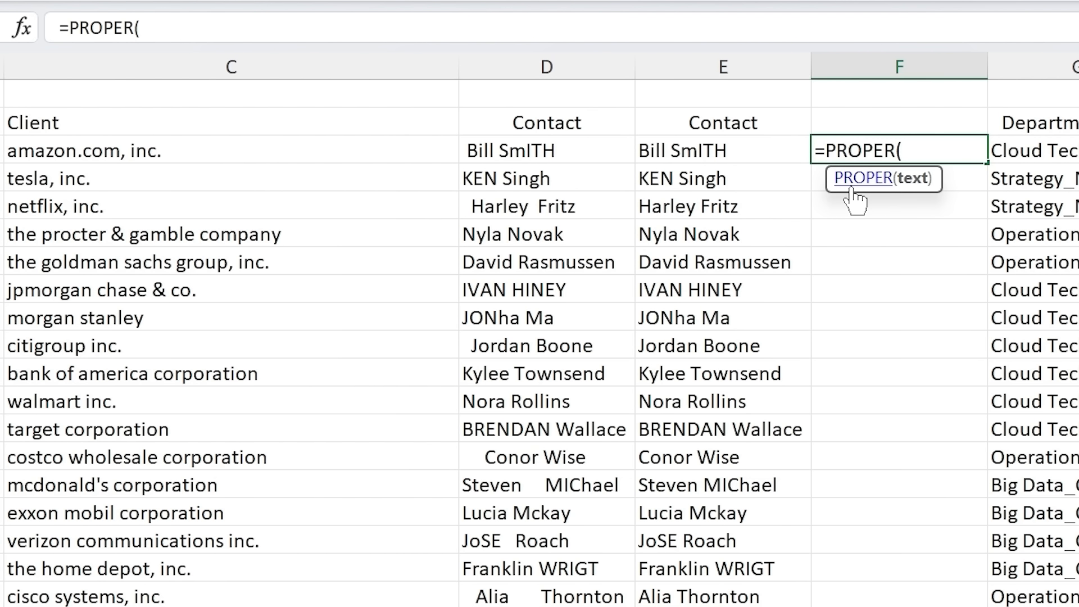
pyautogui.click(684, 153)
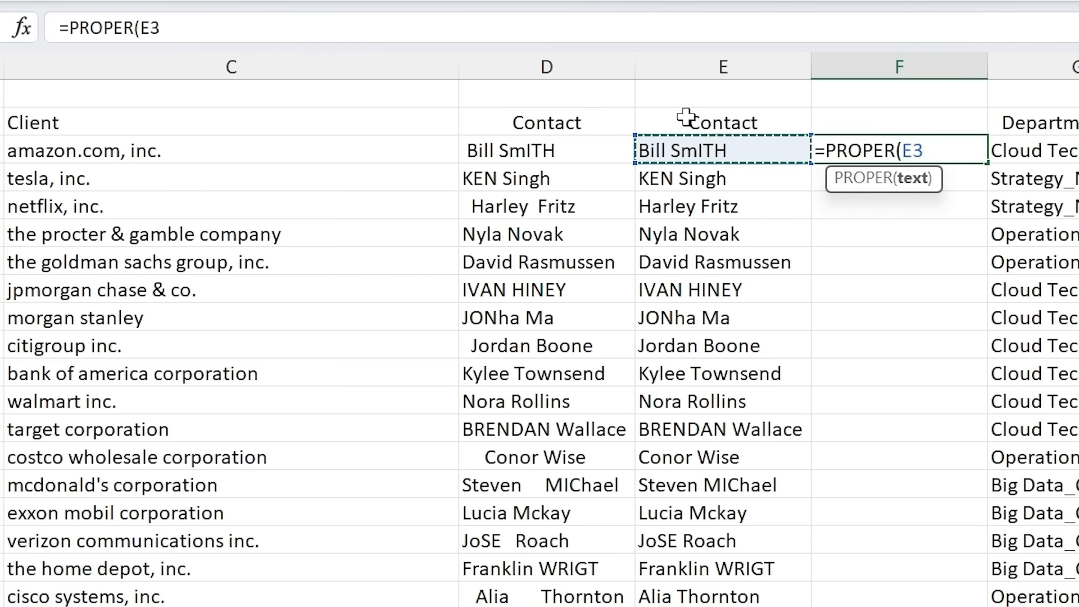
pyautogui.write(')')
pyautogui.press('Return')
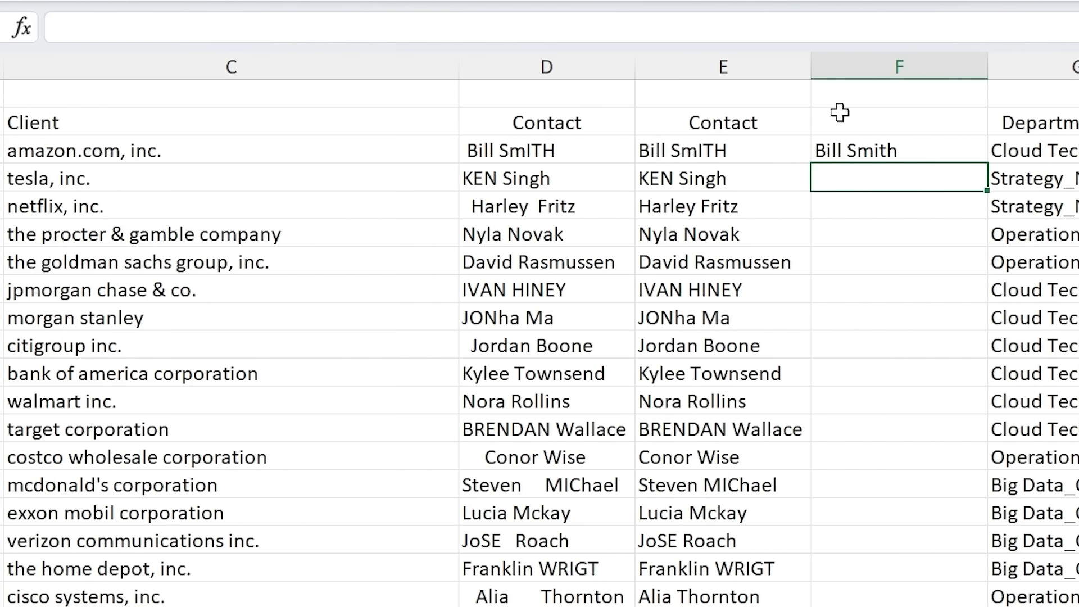
# Step: Fill the PROPER formula from F3 down column F for all contact names
pyautogui.click(920, 155)
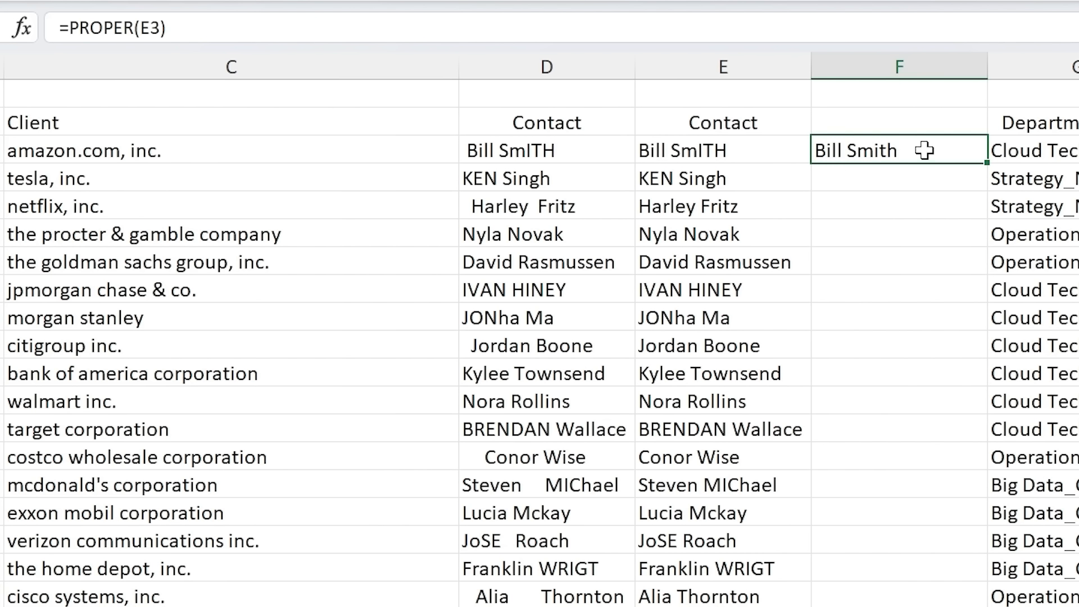
pyautogui.click(699, 148)
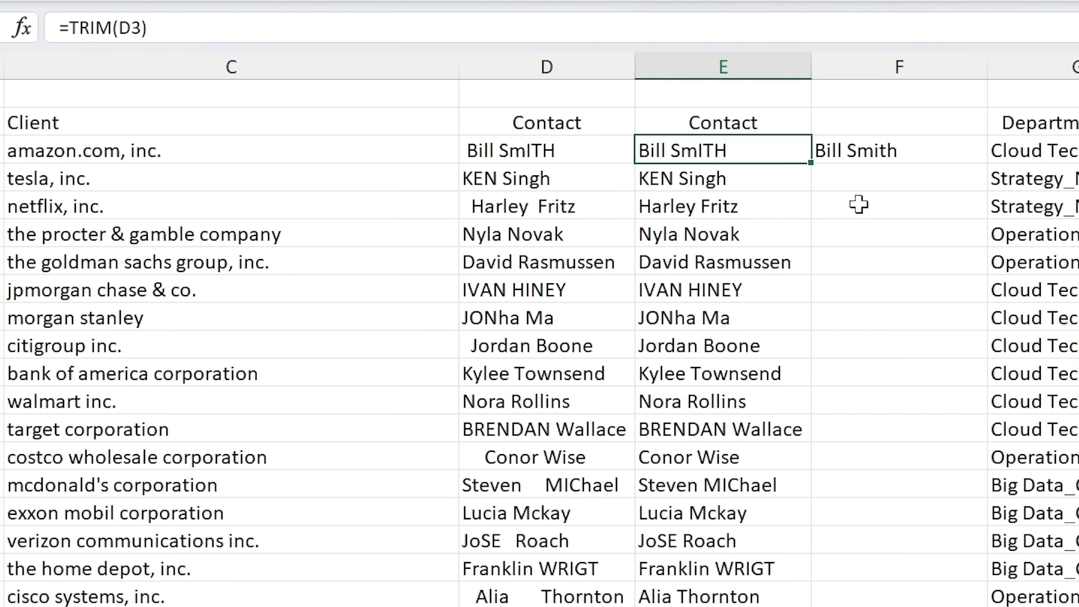
pyautogui.click(955, 149)
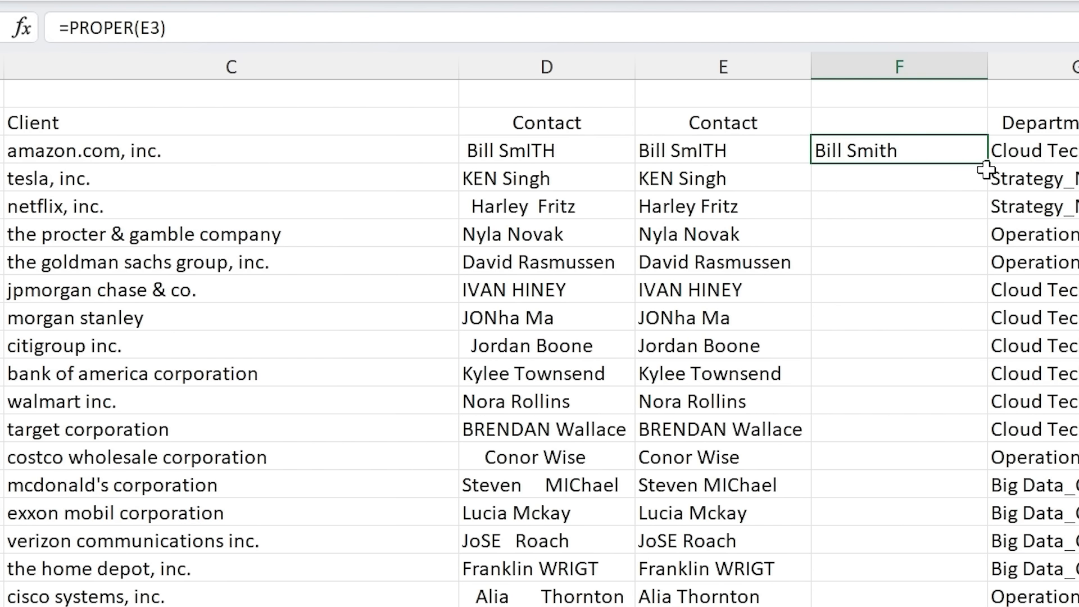
pyautogui.doubleClick(986, 163)
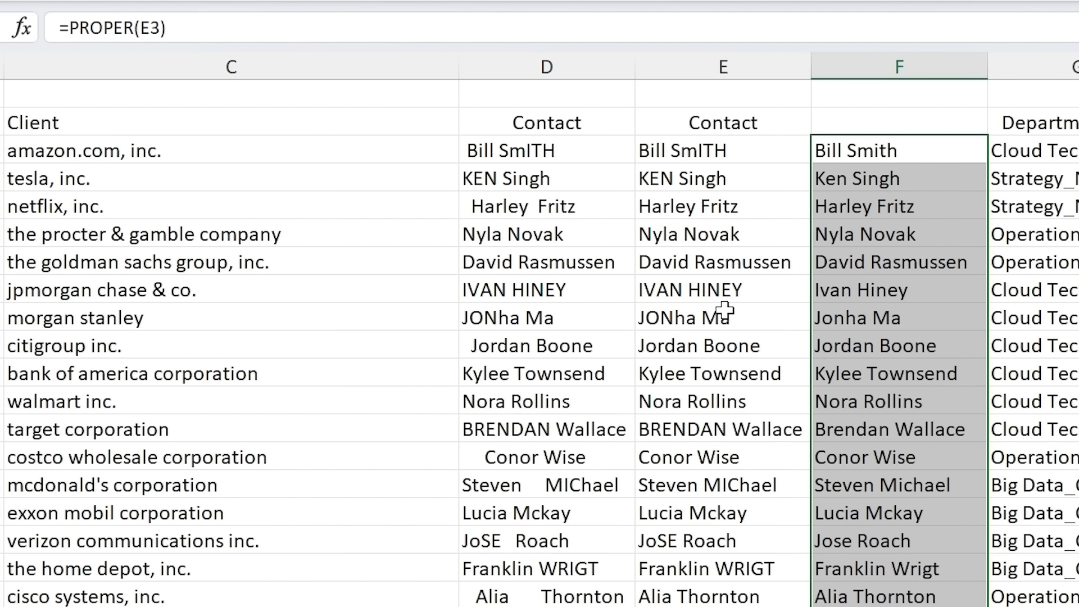
# Step: Compare the jpmorgan chase & co. contact's trimmed and proper-case names, then delete the PROPER helper column F
pyautogui.click(723, 292)
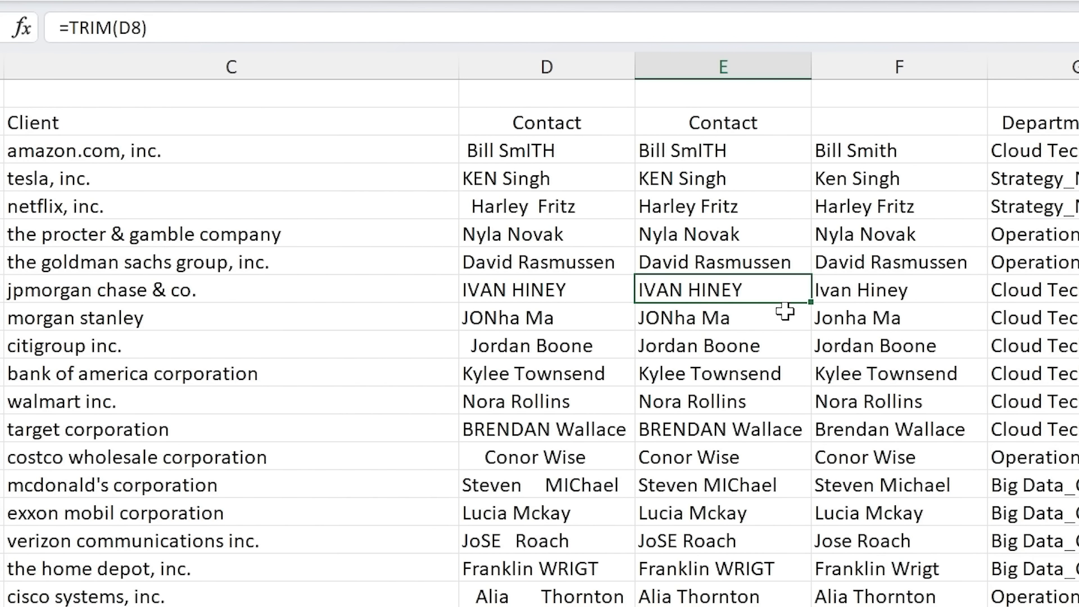
pyautogui.click(900, 293)
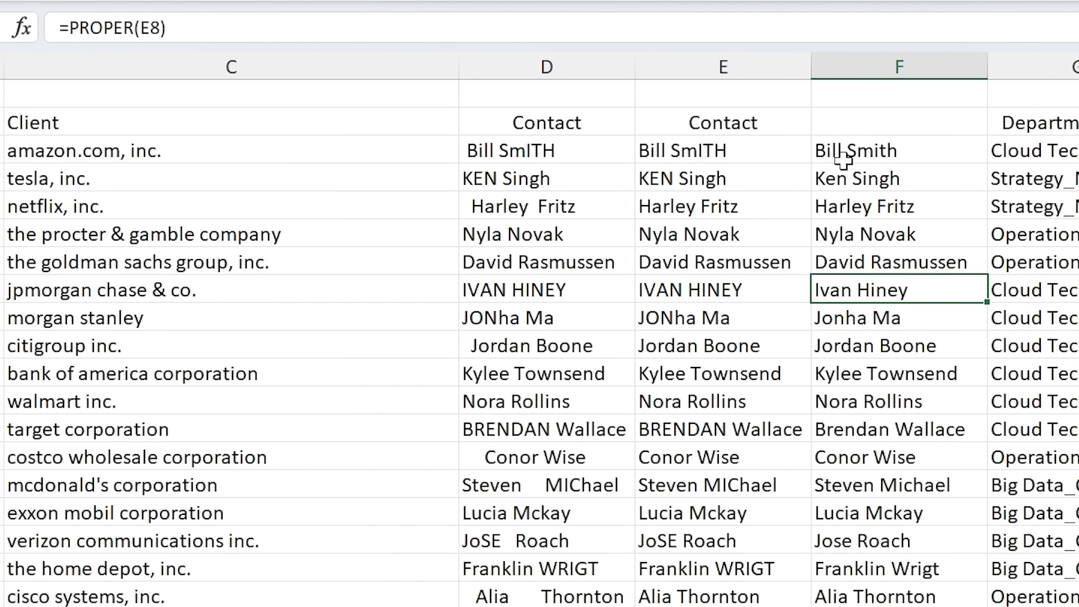
pyautogui.click(848, 60)
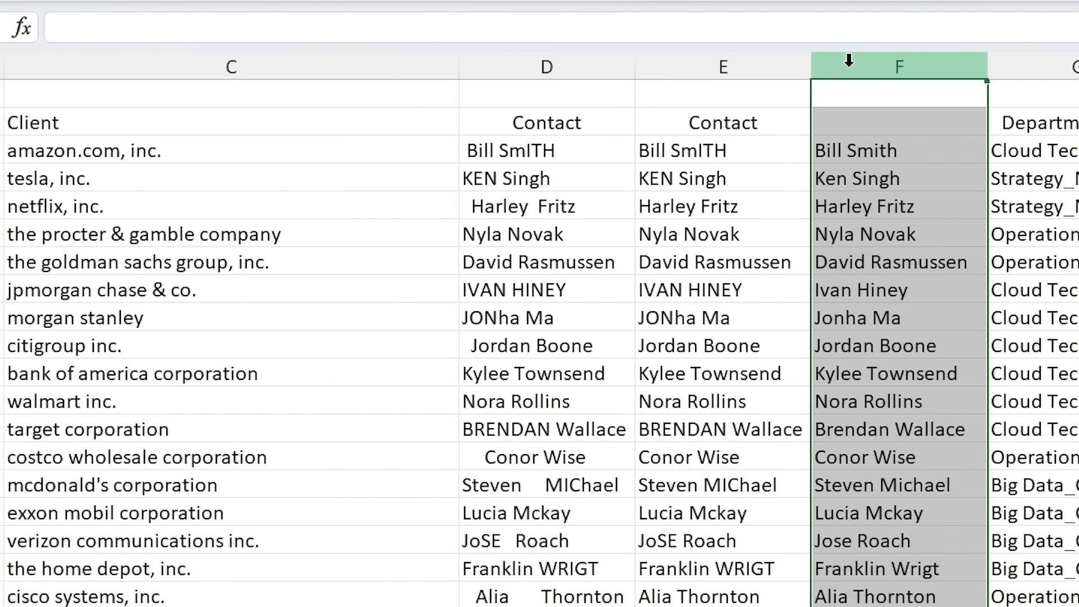
pyautogui.hotkey('ctrl', '-')
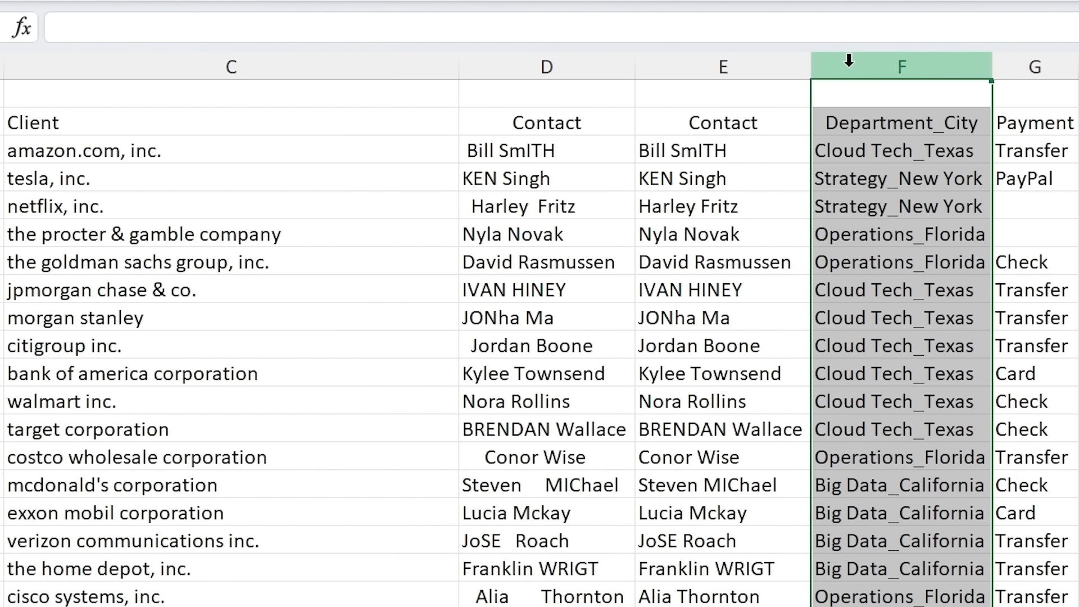
# Step: Replace the formula in cell E3 with =PROPER(D3), referencing the first original contact name
pyautogui.click(733, 151)
pyautogui.write('=')
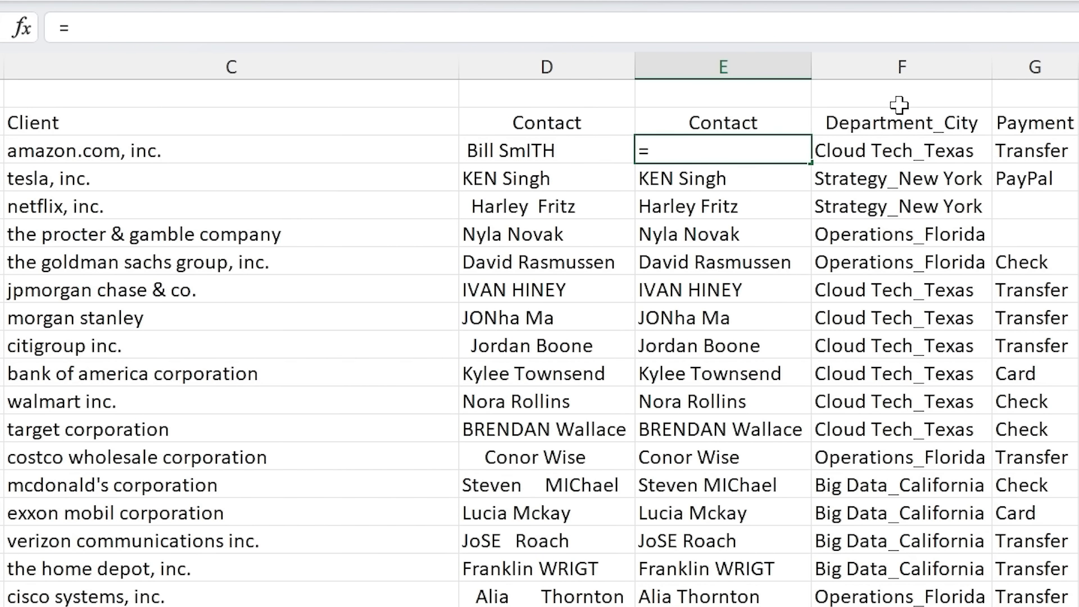
pyautogui.write('prope')
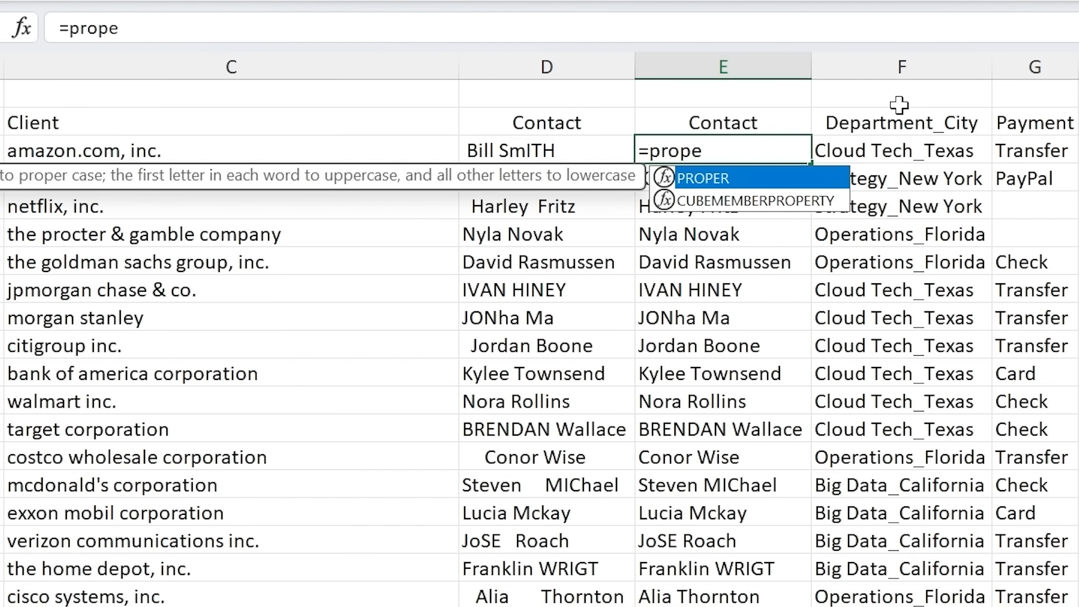
pyautogui.press('Tab')
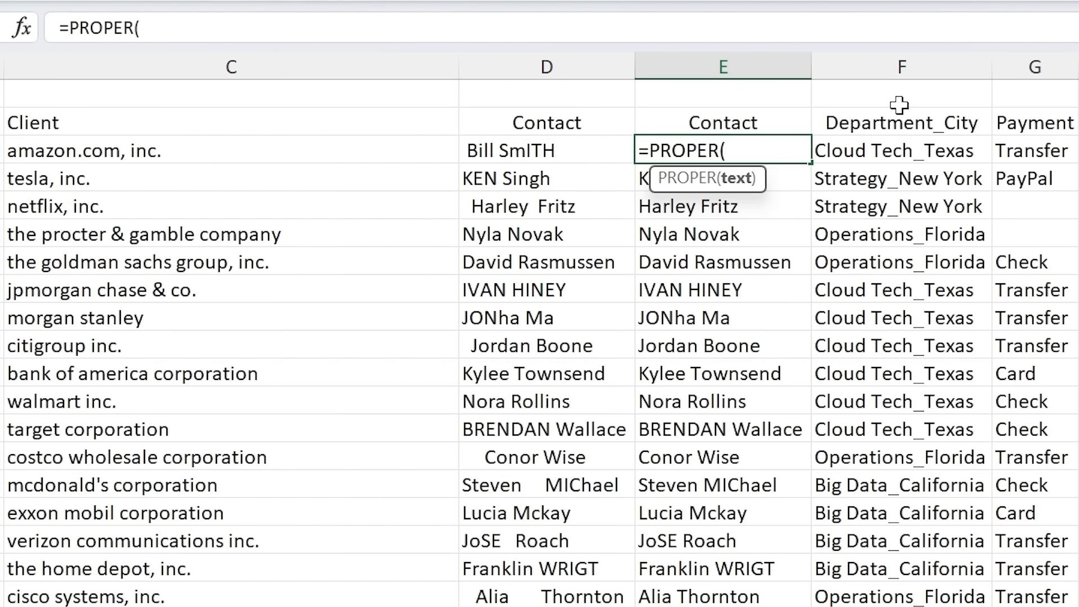
pyautogui.click(530, 159)
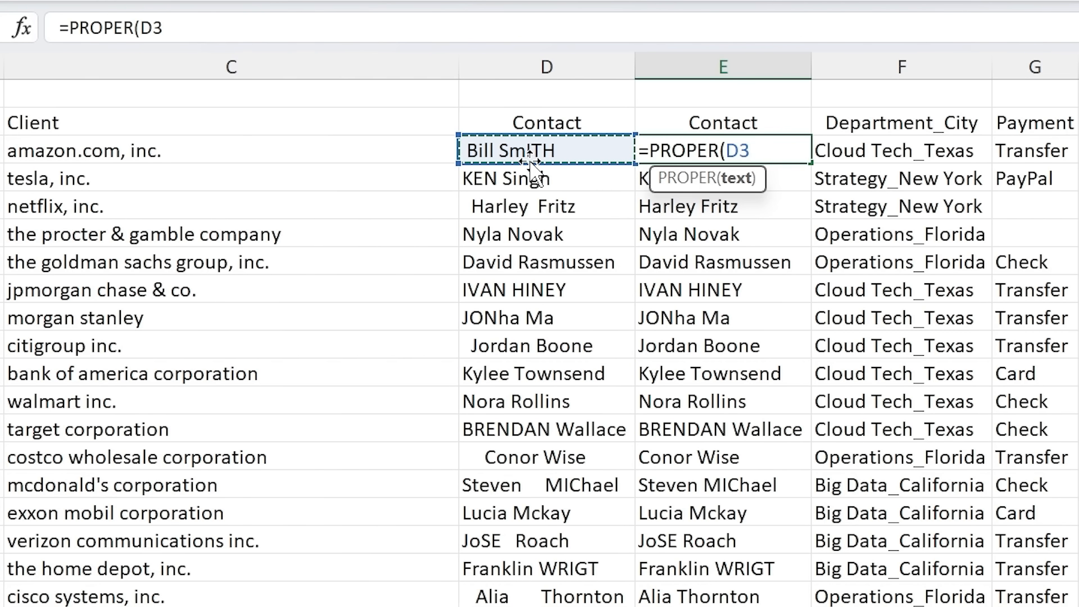
pyautogui.write(')')
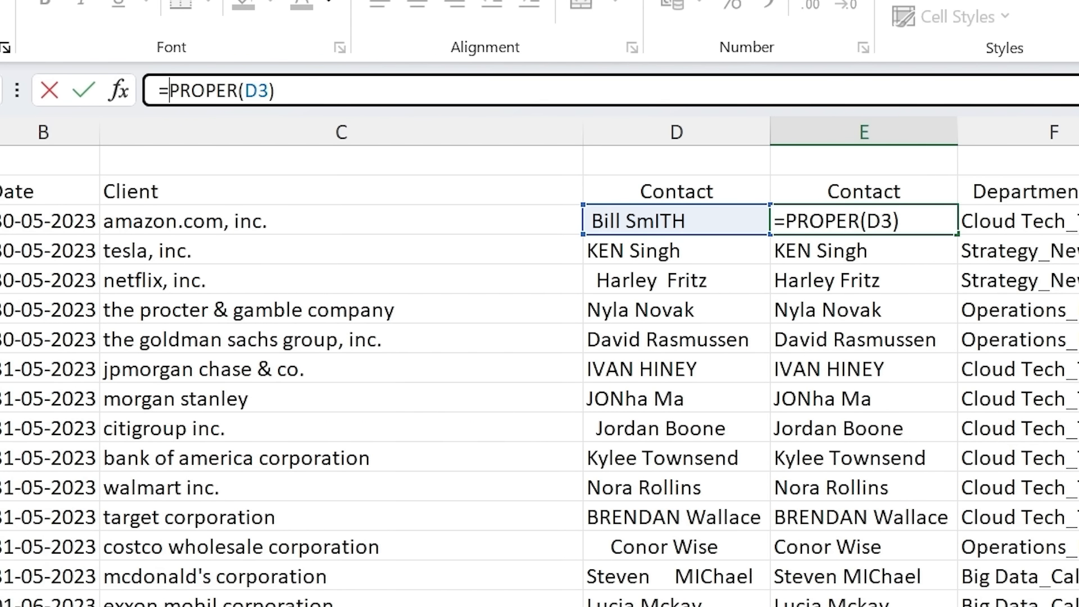
# Step: Wrap the PROPER function in TRIM so that cell E3 contains =TRIM(PROPER(D3))
pyautogui.write('tri')
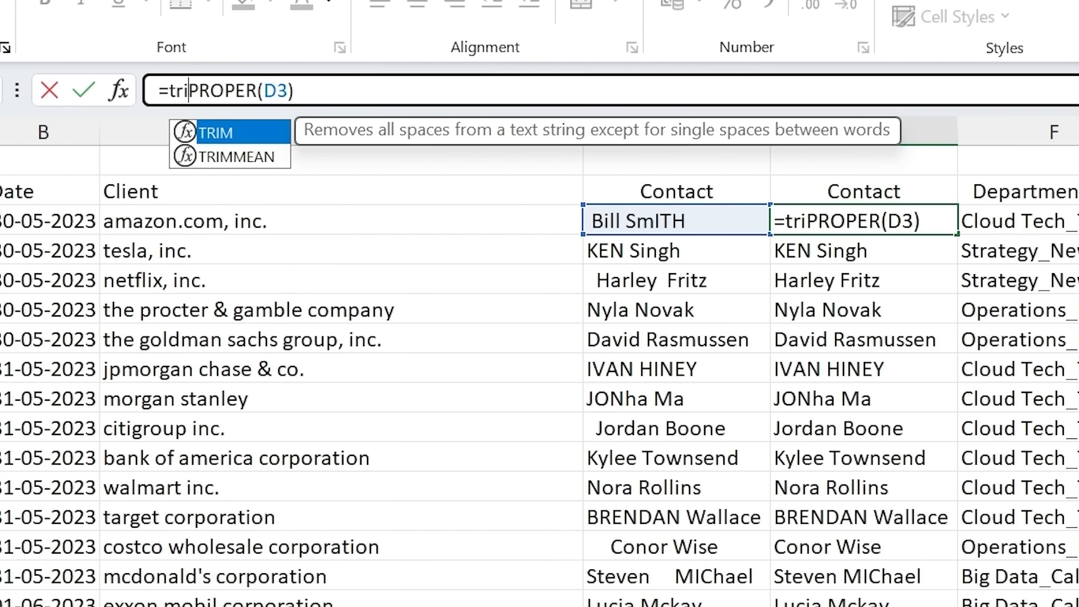
pyautogui.press('Tab')
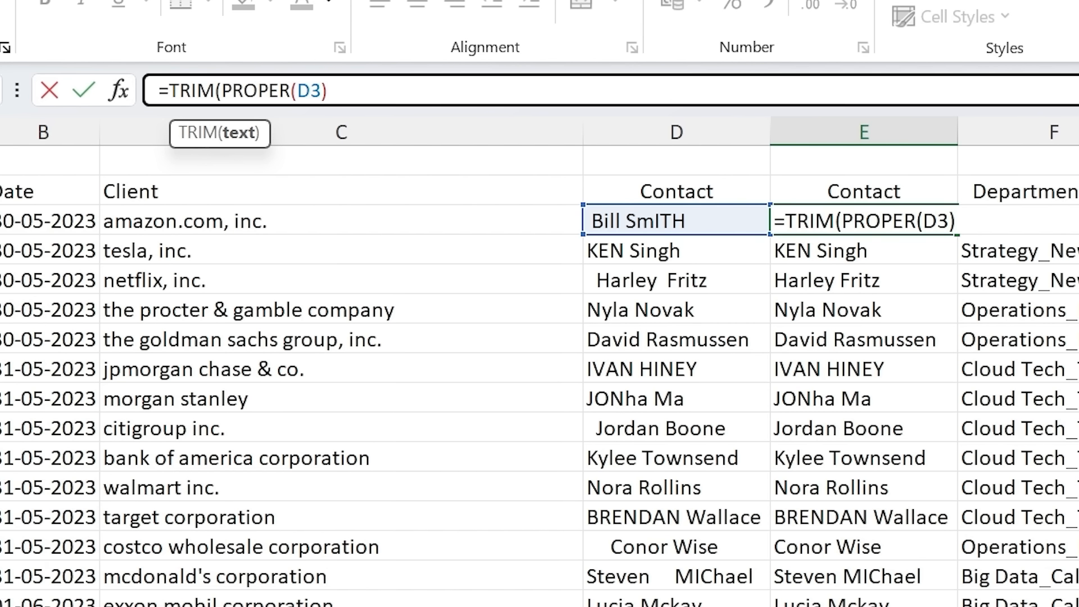
pyautogui.write(')')
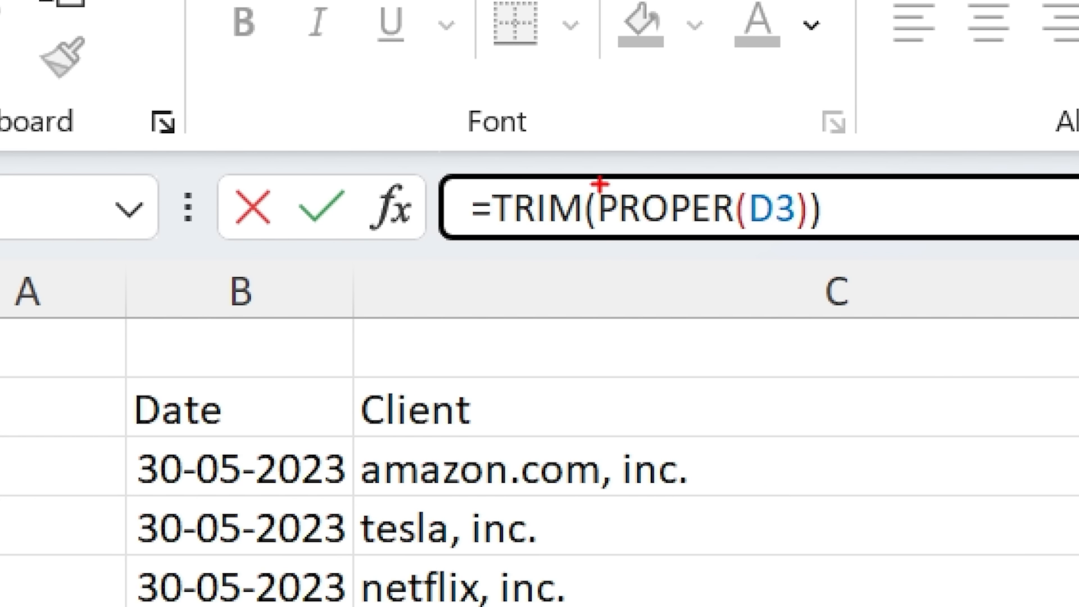
pyautogui.moveTo(600, 183)
pyautogui.mouseDown()
pyautogui.moveTo(675, 207)
pyautogui.moveTo(778, 270)
pyautogui.moveTo(812, 263)
pyautogui.mouseUp()
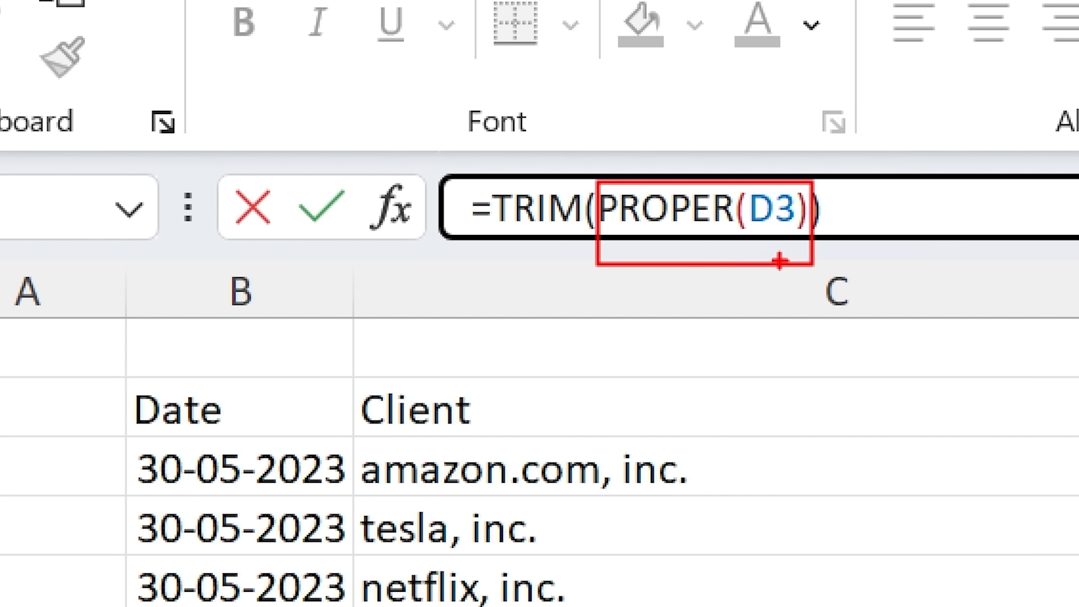
pyautogui.moveTo(584, 230); pyautogui.dragTo(572, 347)
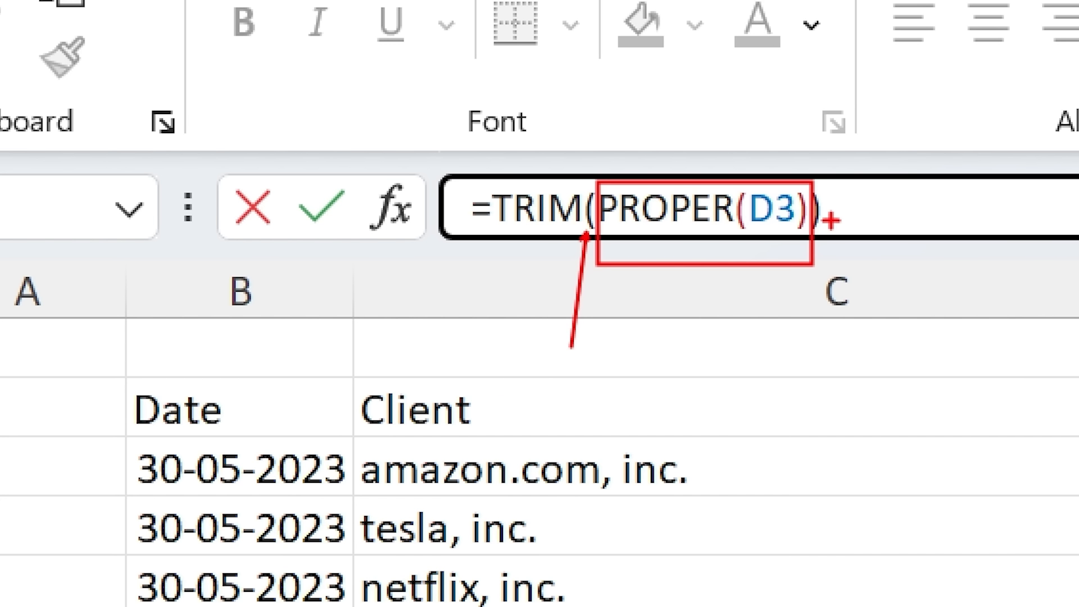
pyautogui.moveTo(832, 215); pyautogui.dragTo(942, 159)
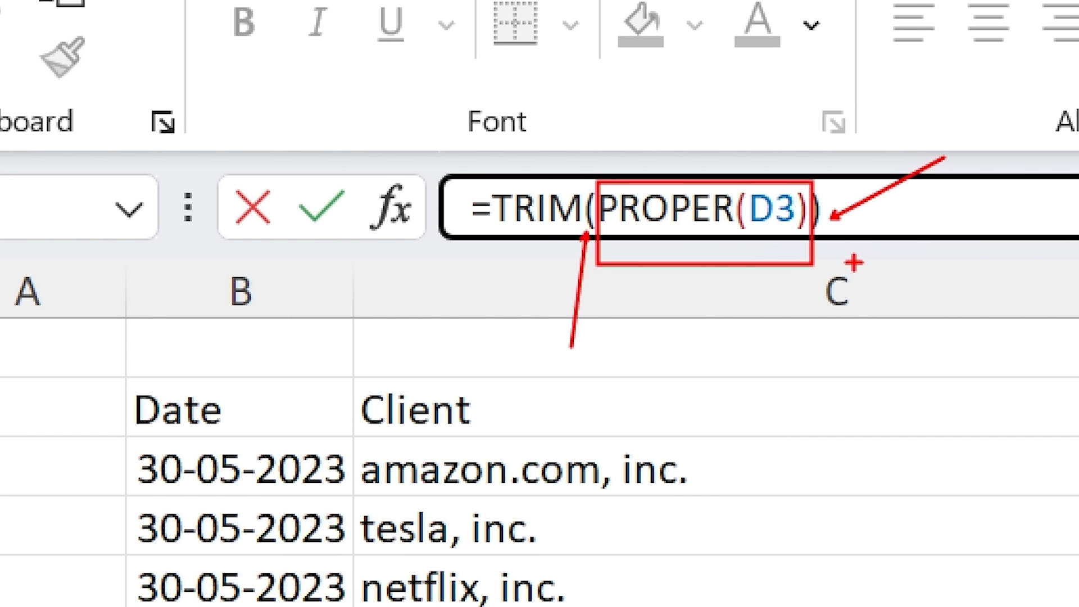
pyautogui.press('Escape')
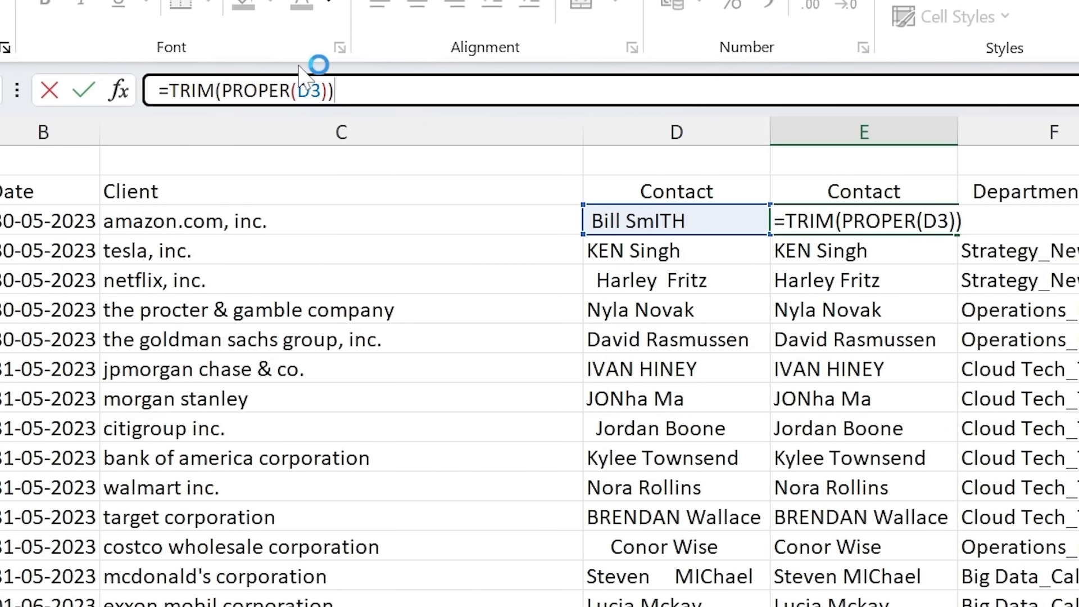
pyautogui.press('Return')
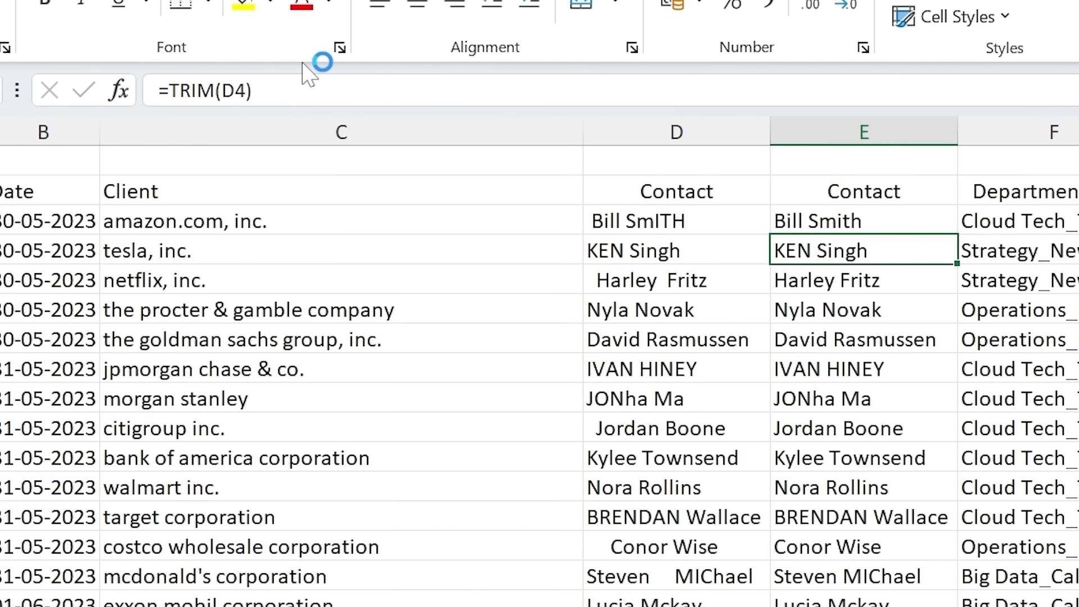
# Step: Fill the combined TRIM and PROPER formula from E3 down column E for all contacts and check the filled cells
pyautogui.click(789, 220)
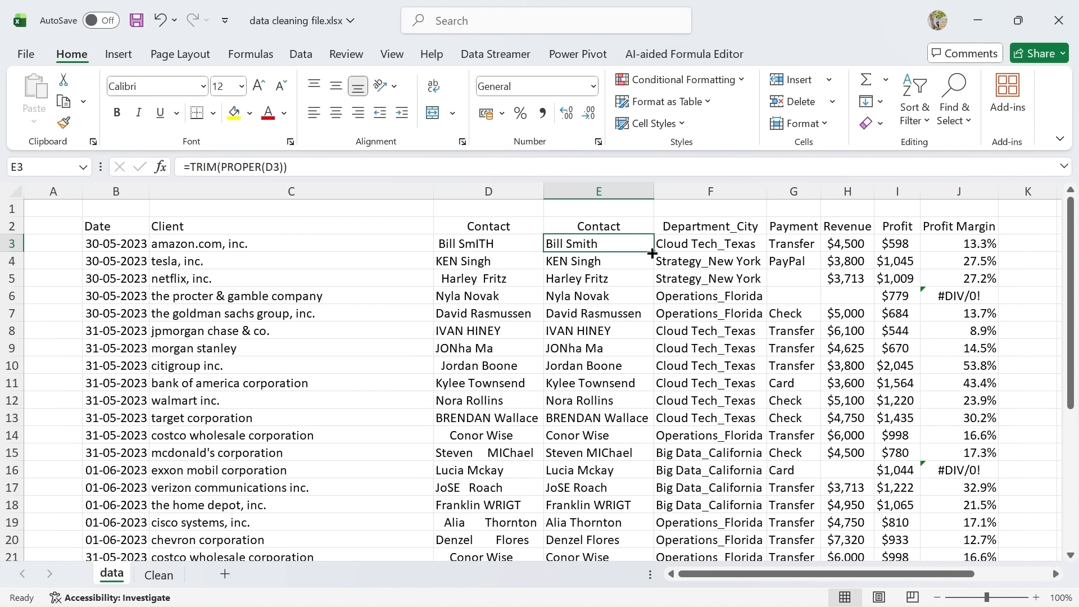
pyautogui.doubleClick(652, 251)
pyautogui.scroll(-3, 591, 328)
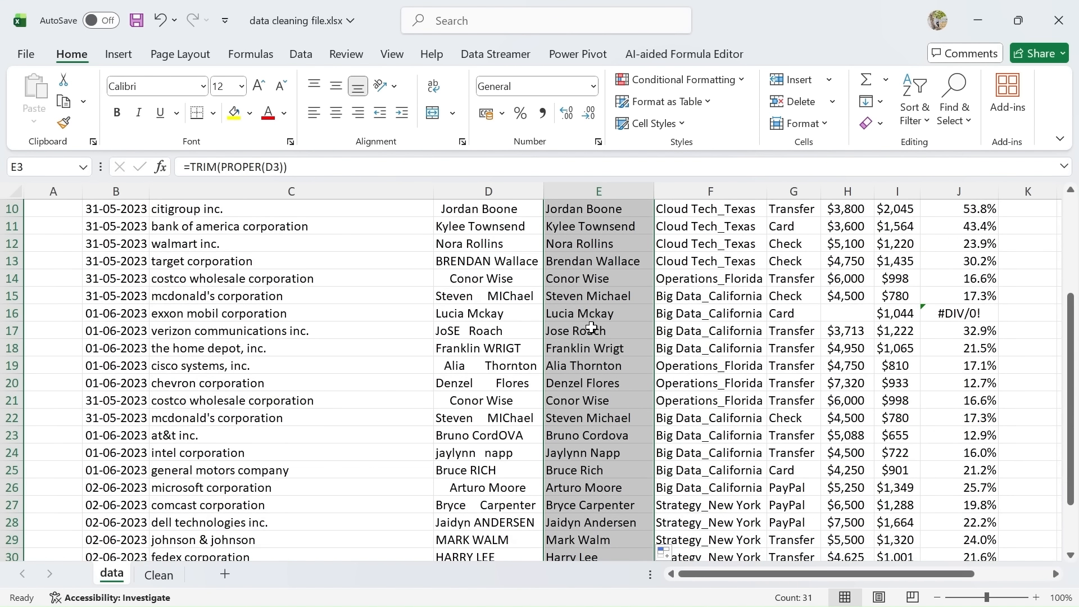
pyautogui.scroll(3, 591, 327)
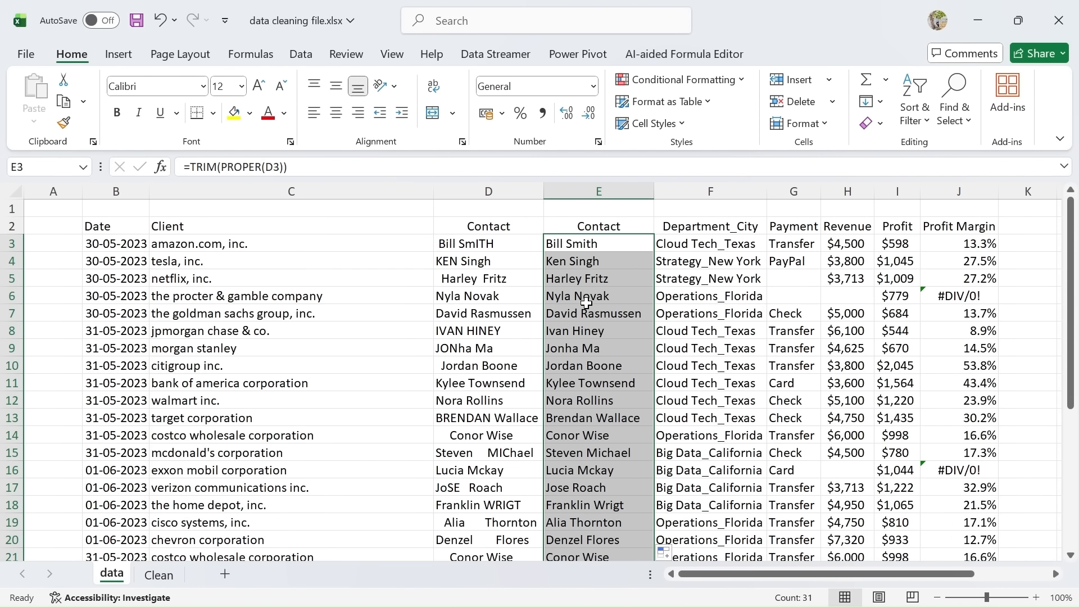
pyautogui.click(586, 302)
pyautogui.click(577, 364)
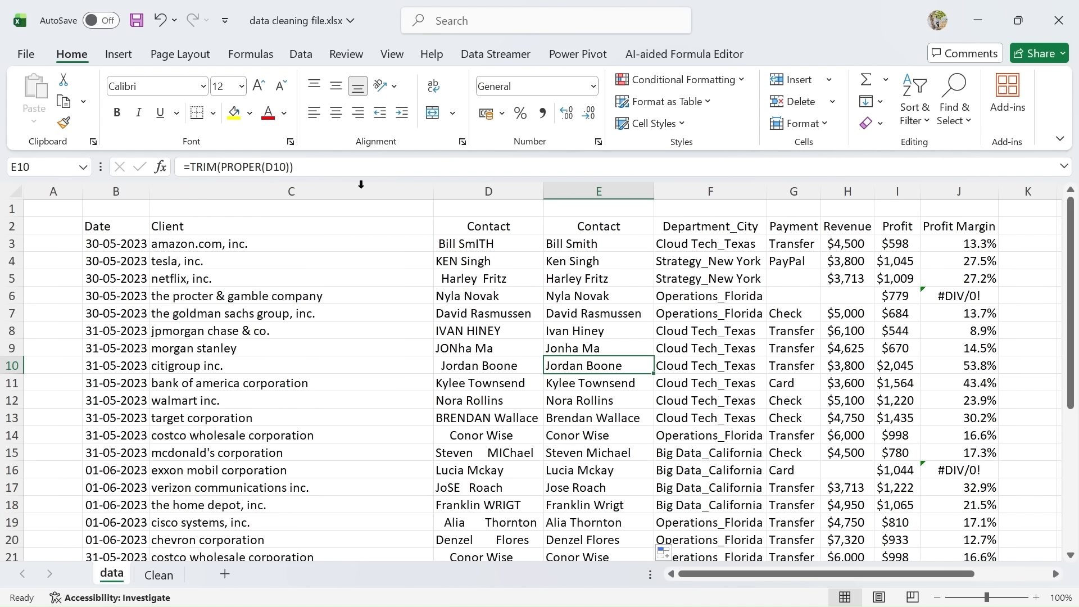
pyautogui.click(590, 298)
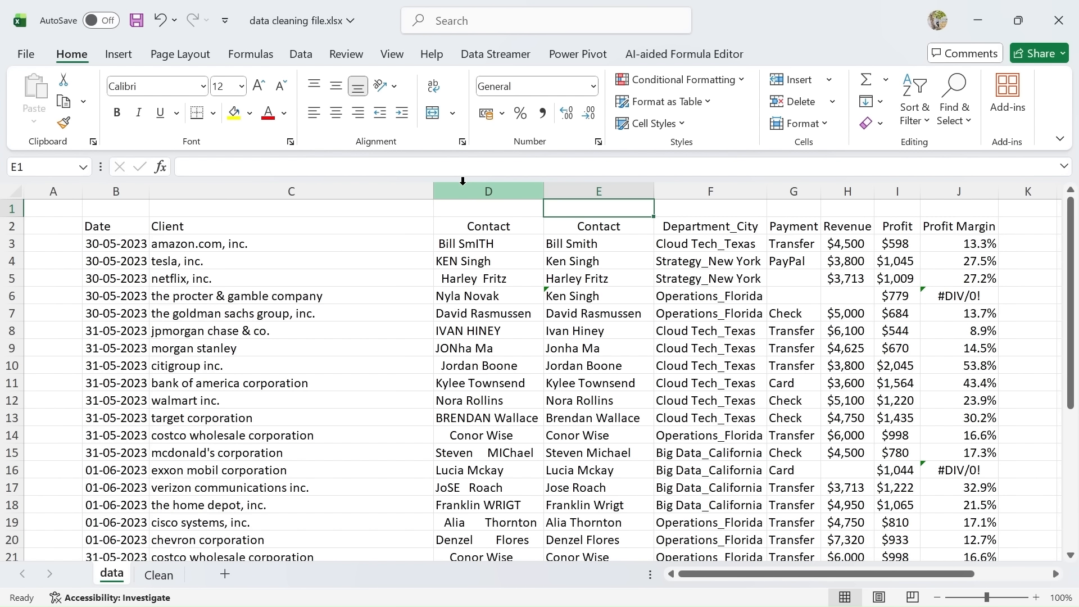
# Step: Try deleting the original Contact column D while column E still holds formulas, and undo the deletion
pyautogui.click(464, 191)
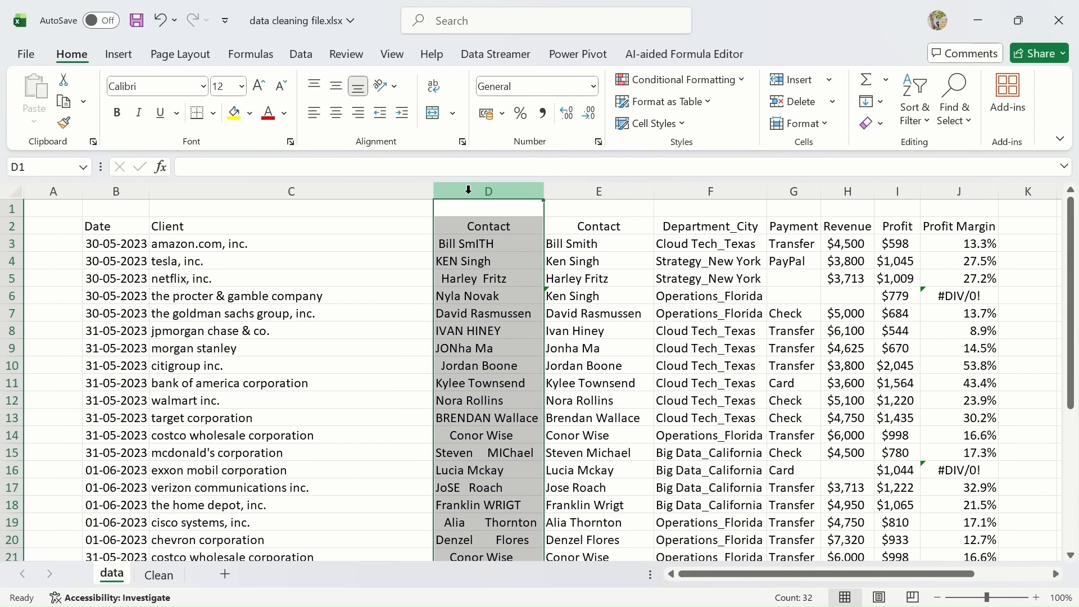
pyautogui.hotkey('ctrl', '-')
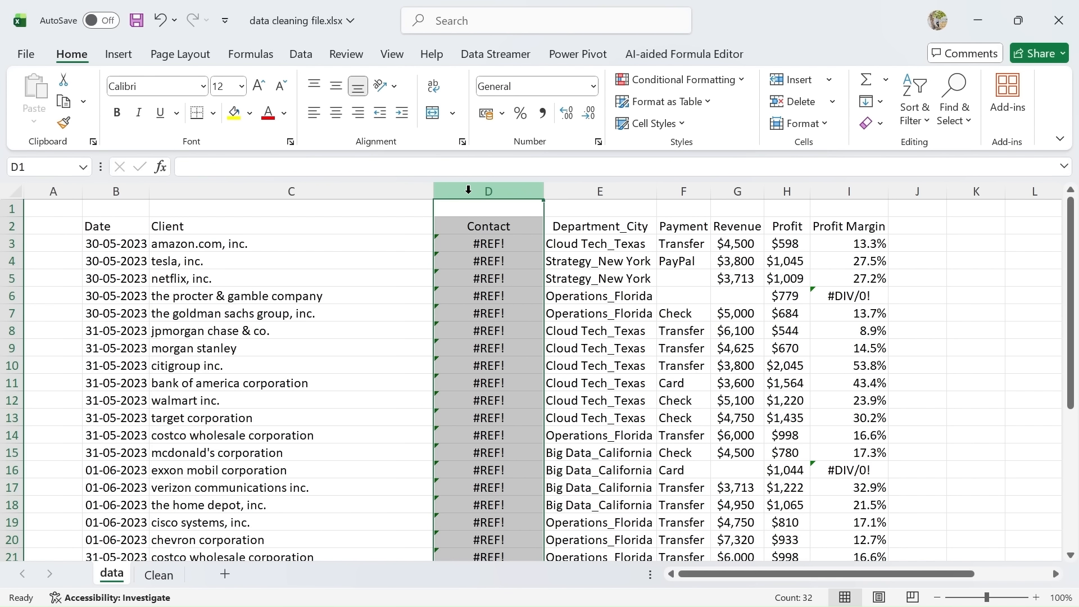
pyautogui.hotkey('ctrl', 'z')
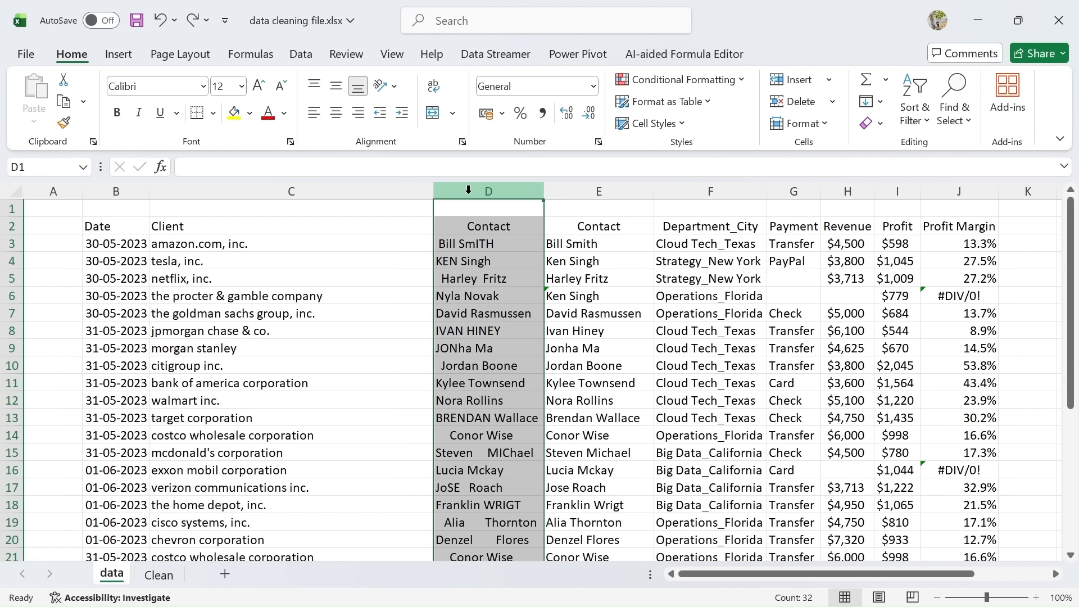
# Step: Convert the cleaned Contact range in column E, from E2 down to E33, from formulas to static values
pyautogui.click(614, 231)
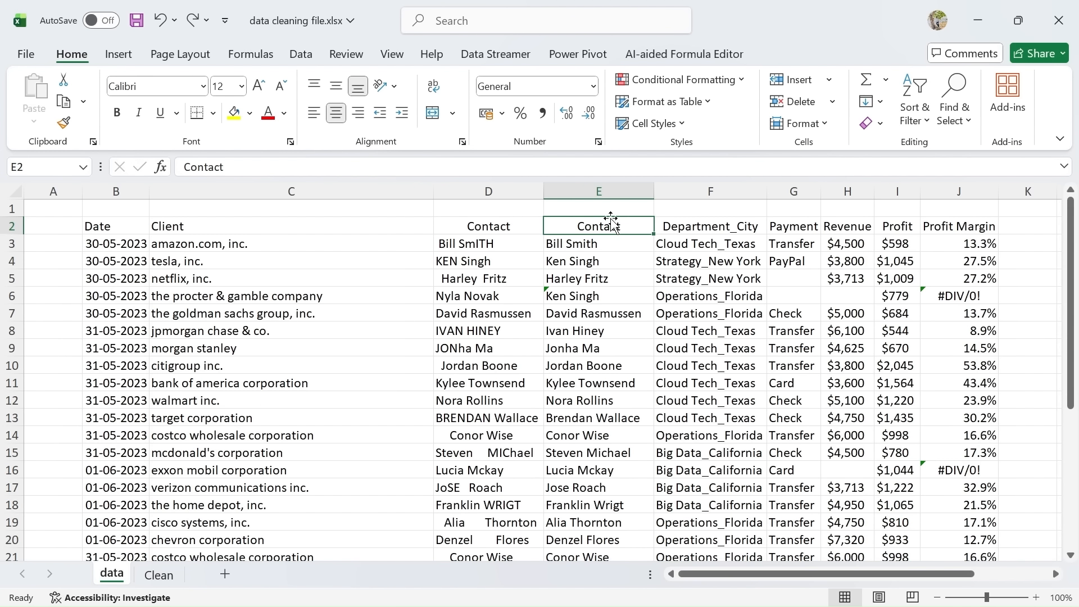
pyautogui.hotkey('ctrl', 'shift', 'Down')
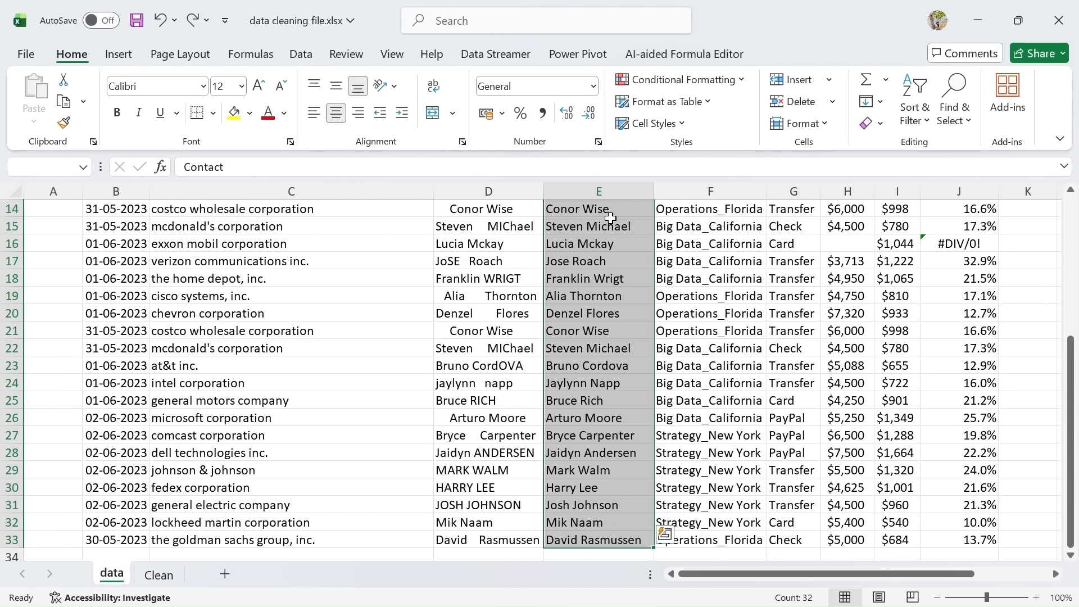
pyautogui.hotkey('ctrl', 'c')
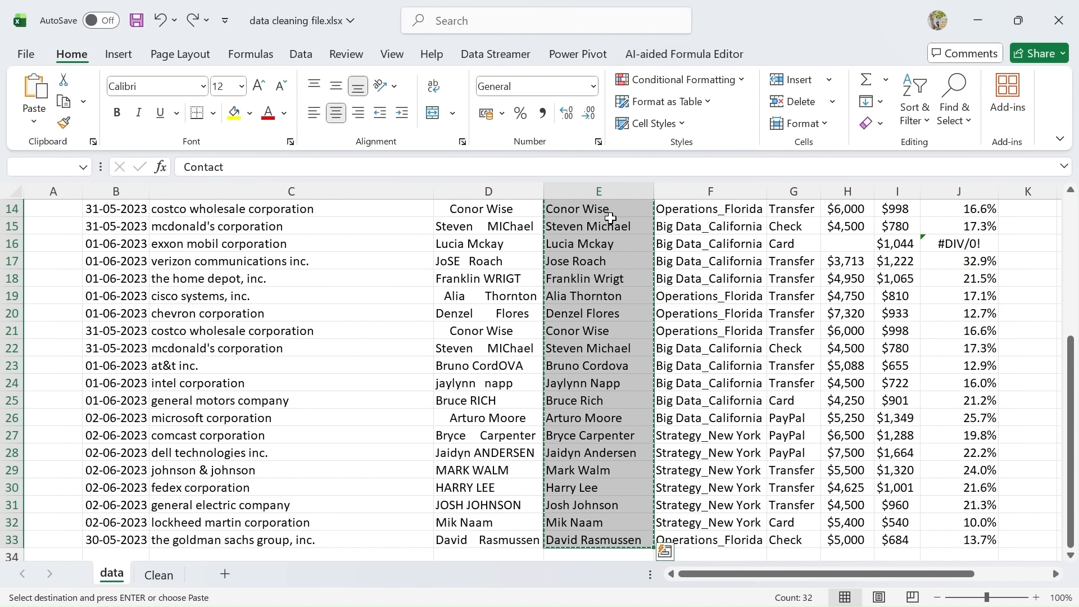
pyautogui.press('alt')
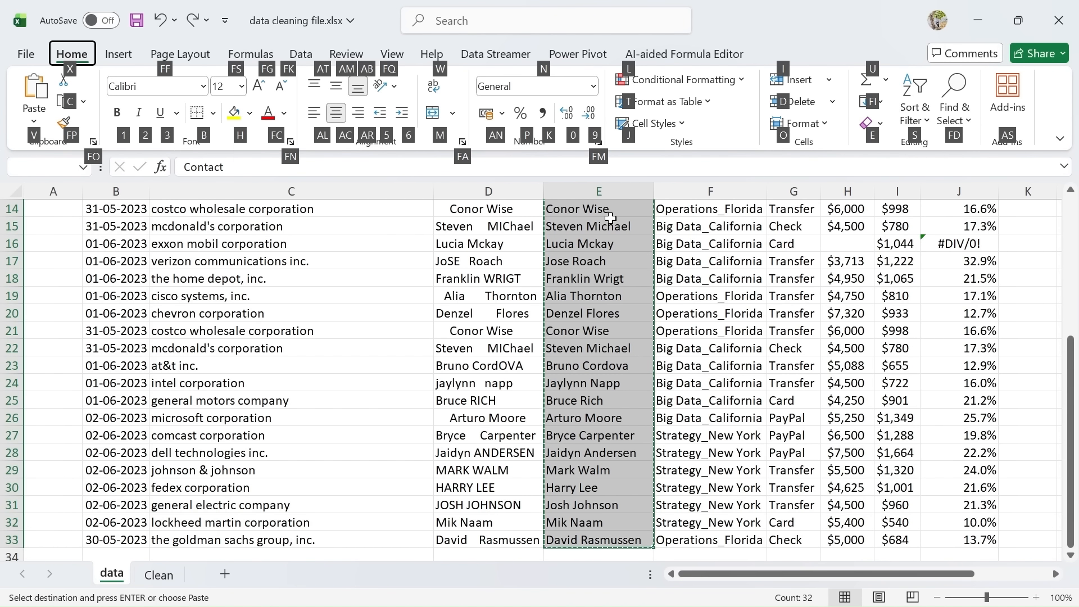
pyautogui.press('v')
pyautogui.press('v')
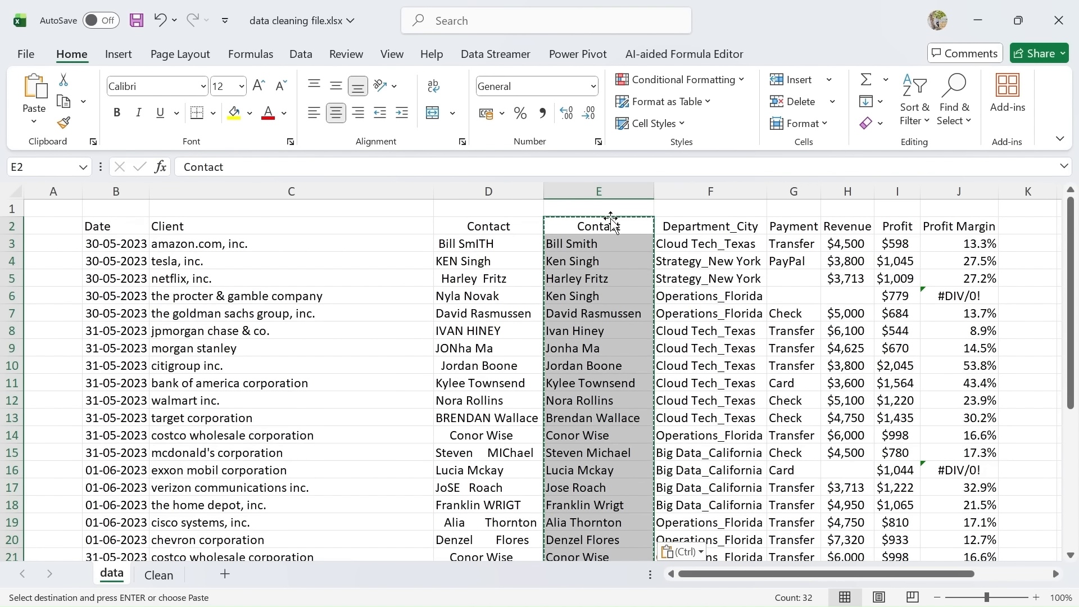
pyautogui.press('Escape')
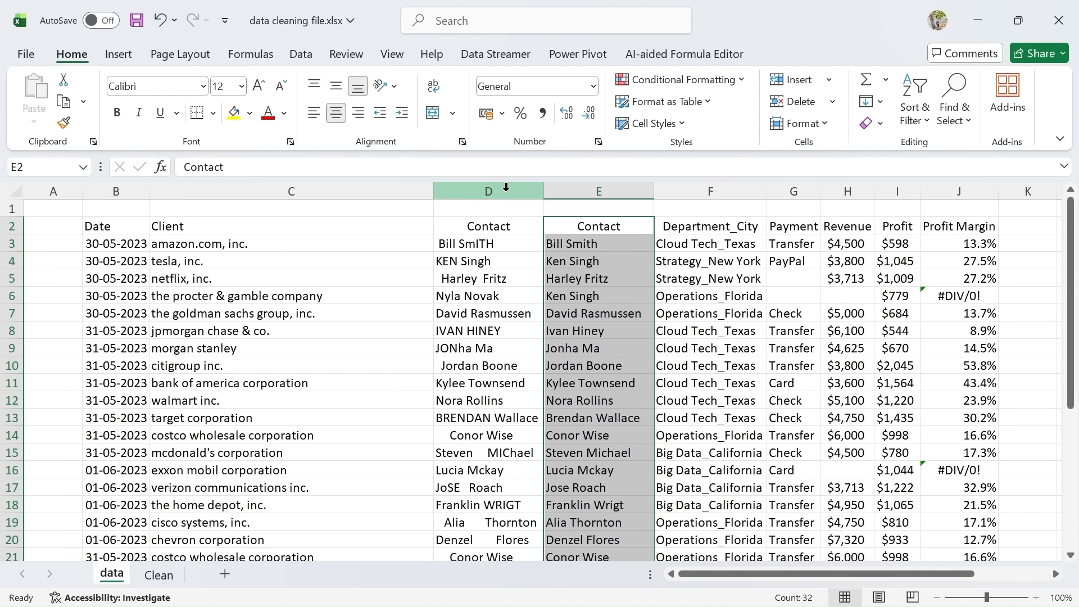
# Step: Delete the original Contact column D and check that the remaining contact cells hold plain text
pyautogui.click(505, 191)
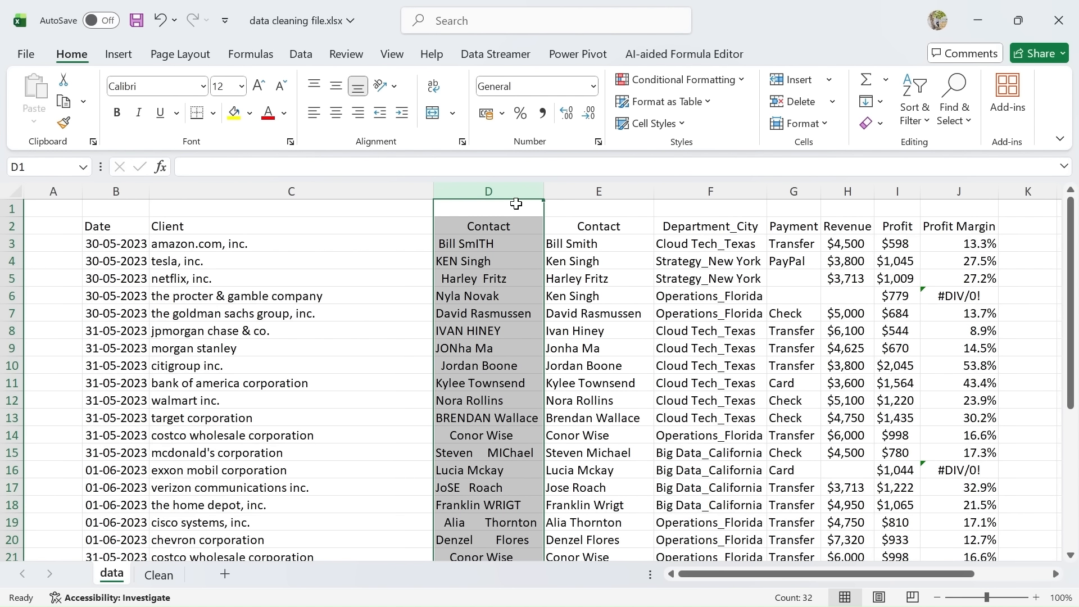
pyautogui.hotkey('ctrl', '-')
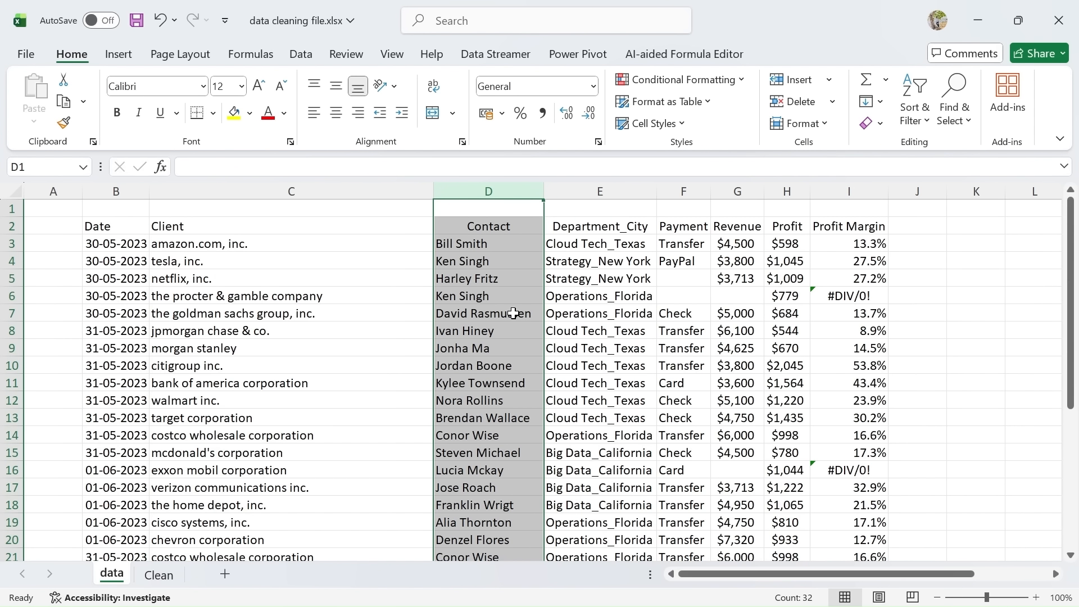
pyautogui.scroll(-3, 511, 315)
pyautogui.scroll(3, 502, 354)
pyautogui.click(502, 282)
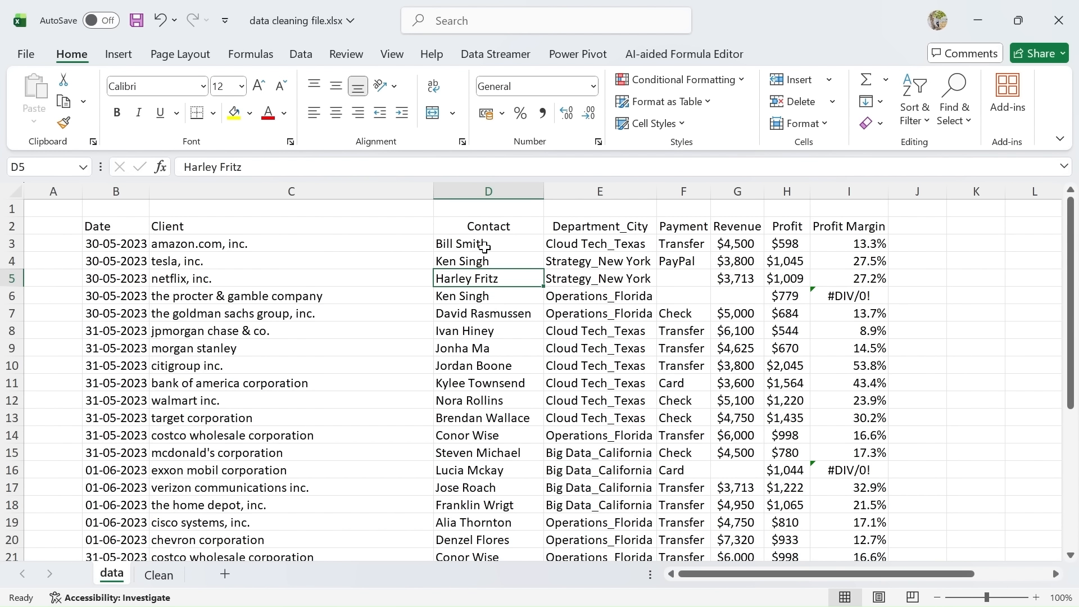
pyautogui.click(485, 247)
pyautogui.moveTo(185, 167); pyautogui.dragTo(232, 167)
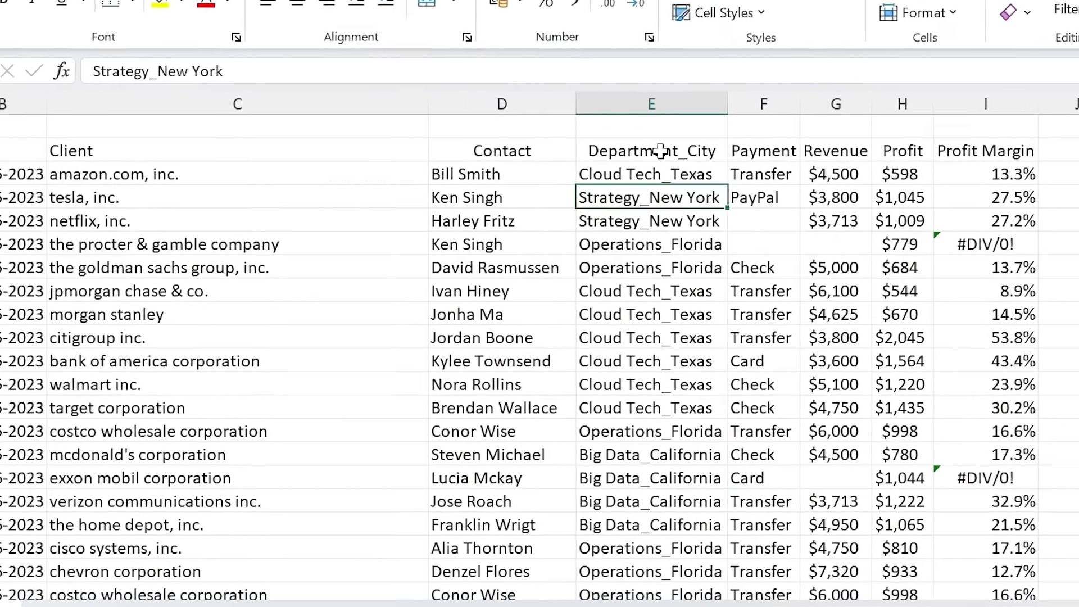
# Step: Examine how department and city are combined in the Department_City entries of column E
pyautogui.click(606, 226)
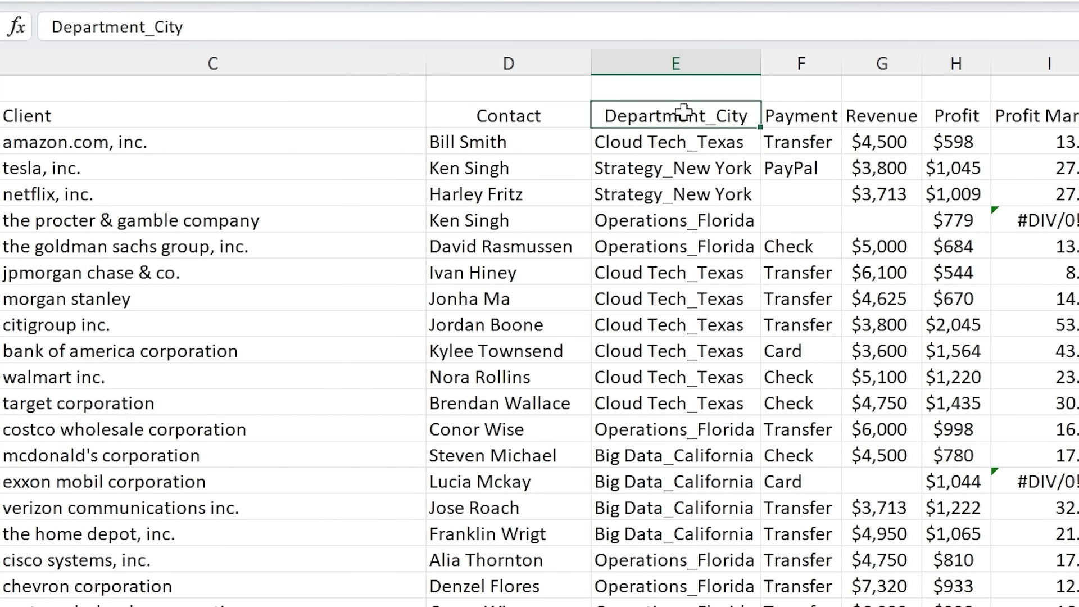
pyautogui.moveTo(681, 109); pyautogui.dragTo(699, 324)
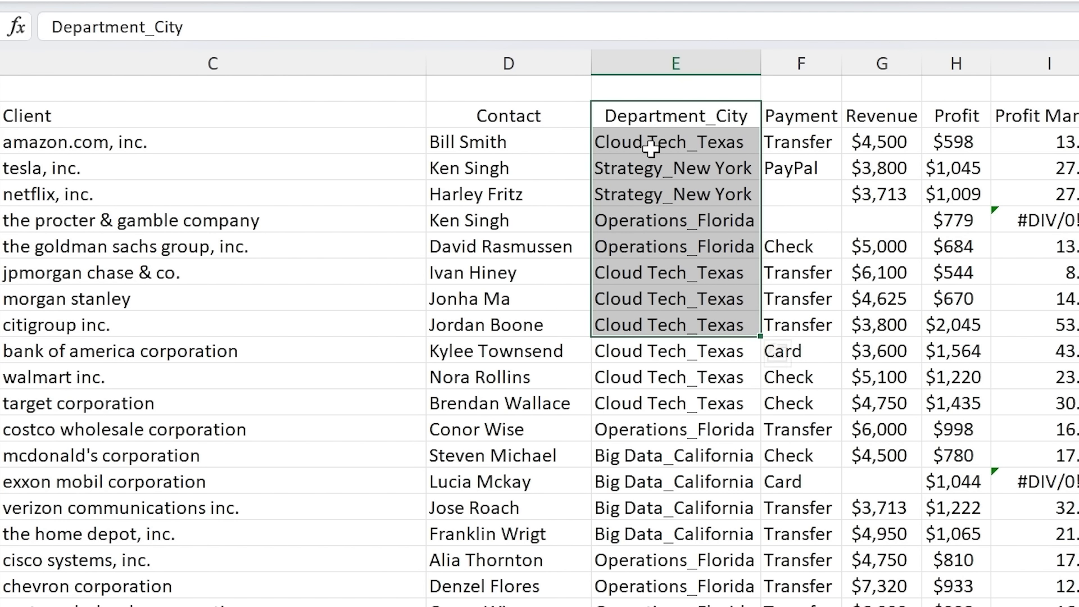
pyautogui.click(695, 141)
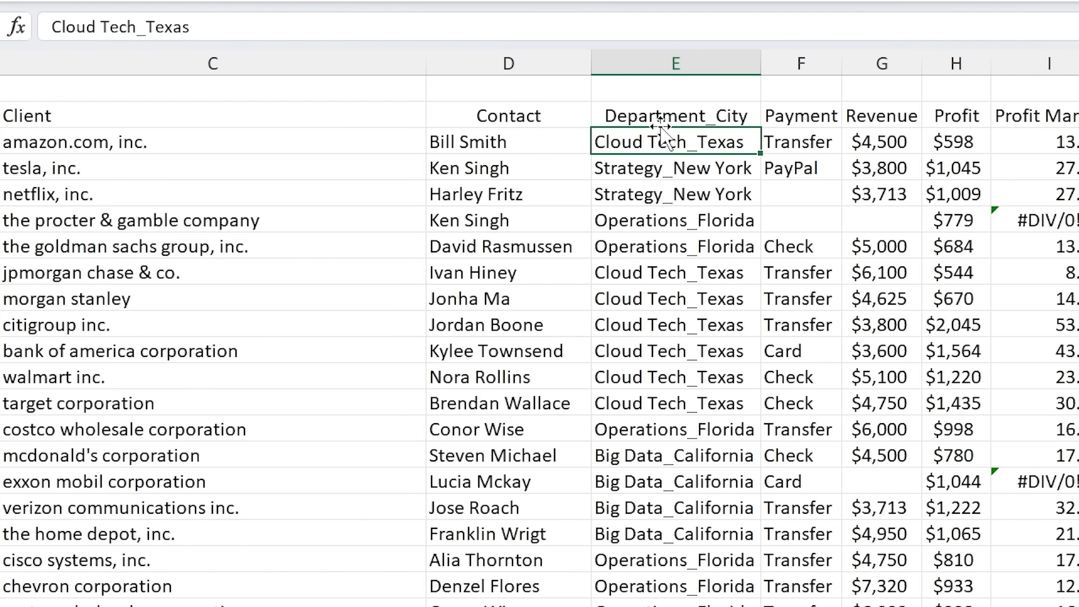
pyautogui.moveTo(655, 117); pyautogui.dragTo(674, 486)
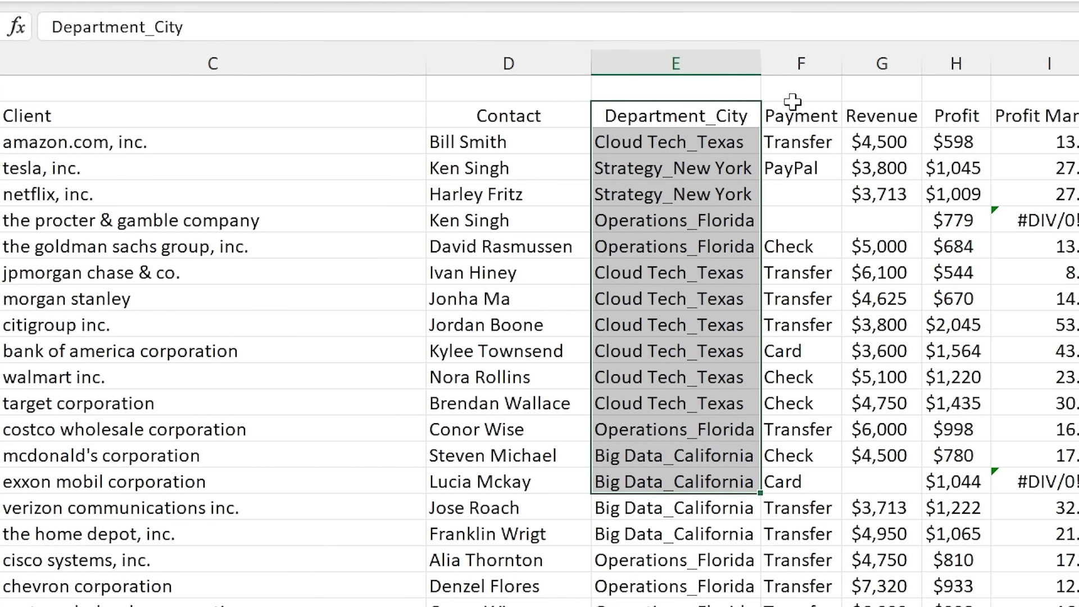
# Step: Insert an empty column between Department_City and Payment to make room for the split city values
pyautogui.click(792, 109)
pyautogui.click(799, 66)
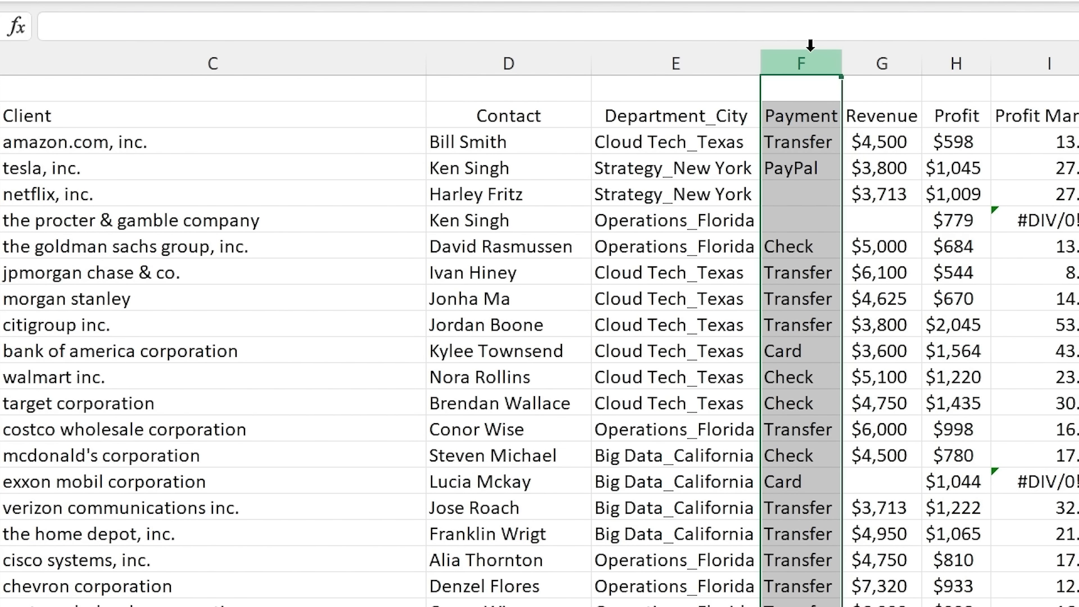
pyautogui.hotkey('ctrl', 'shift', '+')
# Step: Set up Text to Columns for the Department_City range in column E as delimited text, with underscore as the only delimiter
pyautogui.click(696, 114)
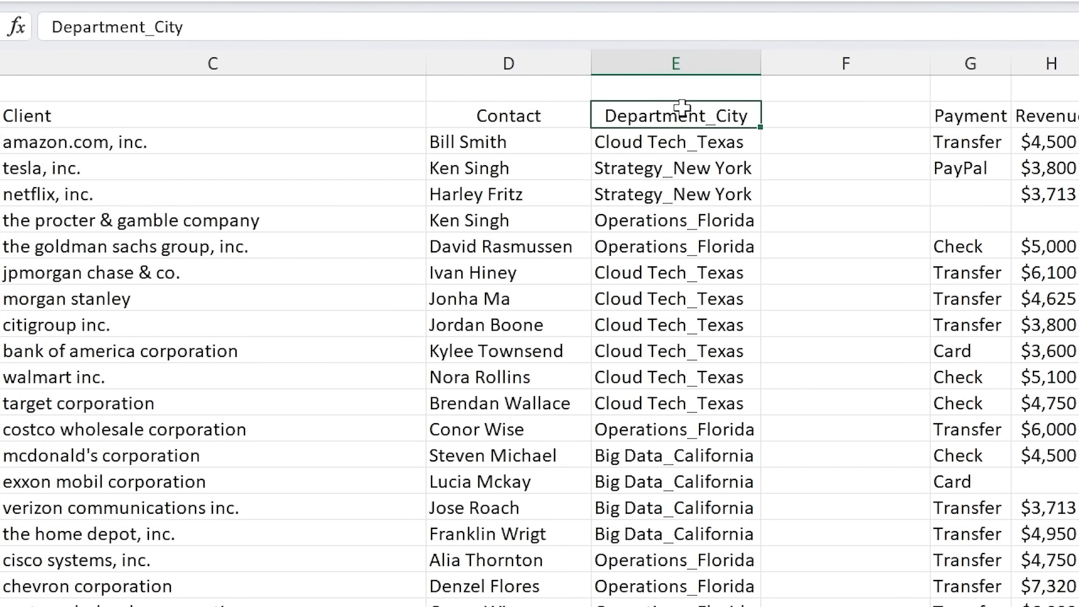
pyautogui.hotkey('ctrl', 'shift', 'Down')
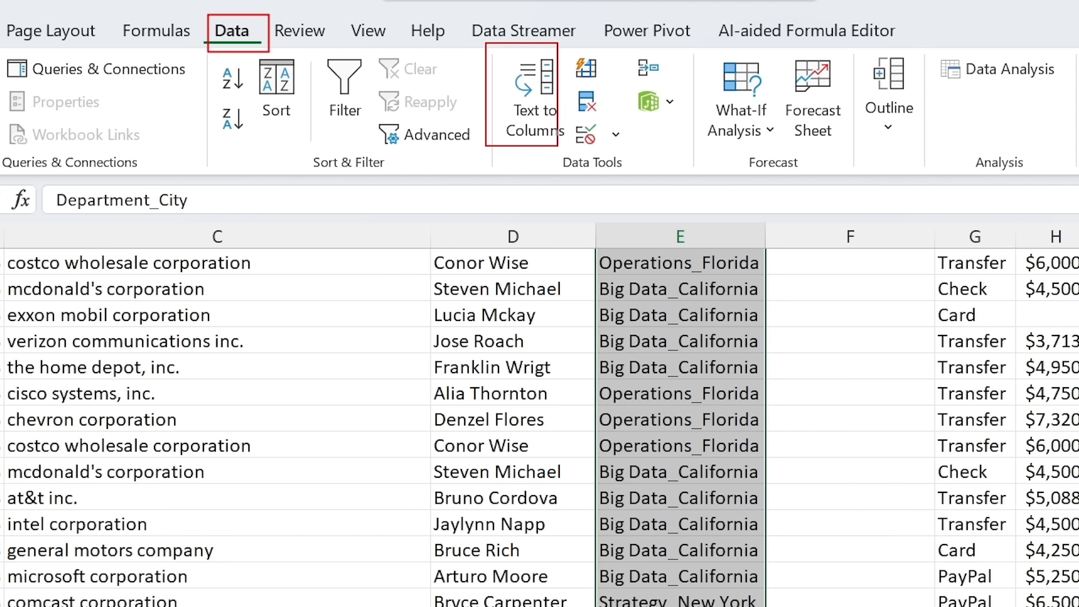
pyautogui.click(553, 117)
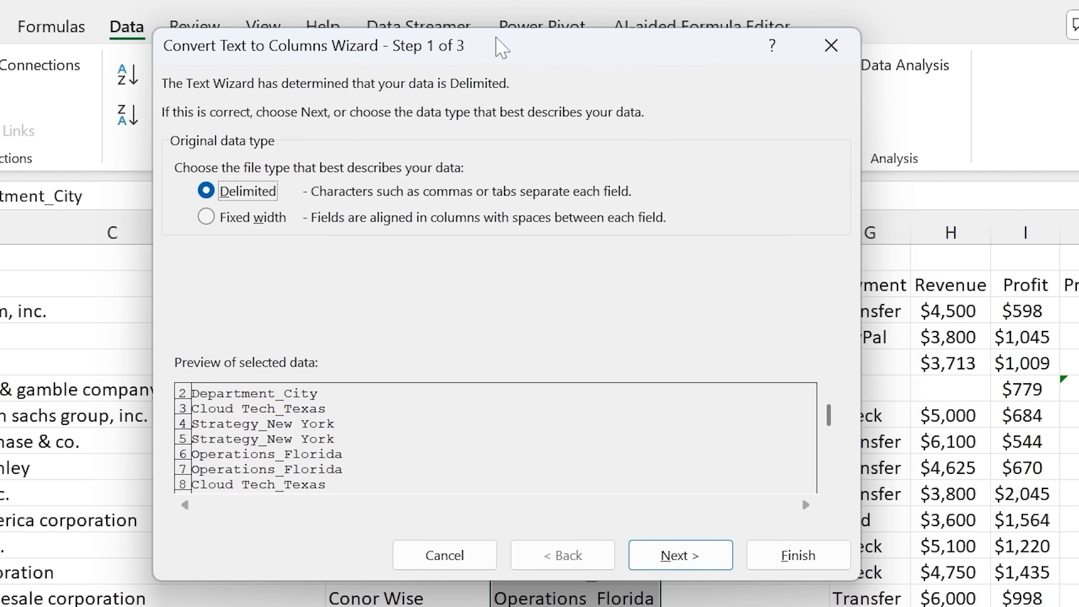
pyautogui.click(671, 555)
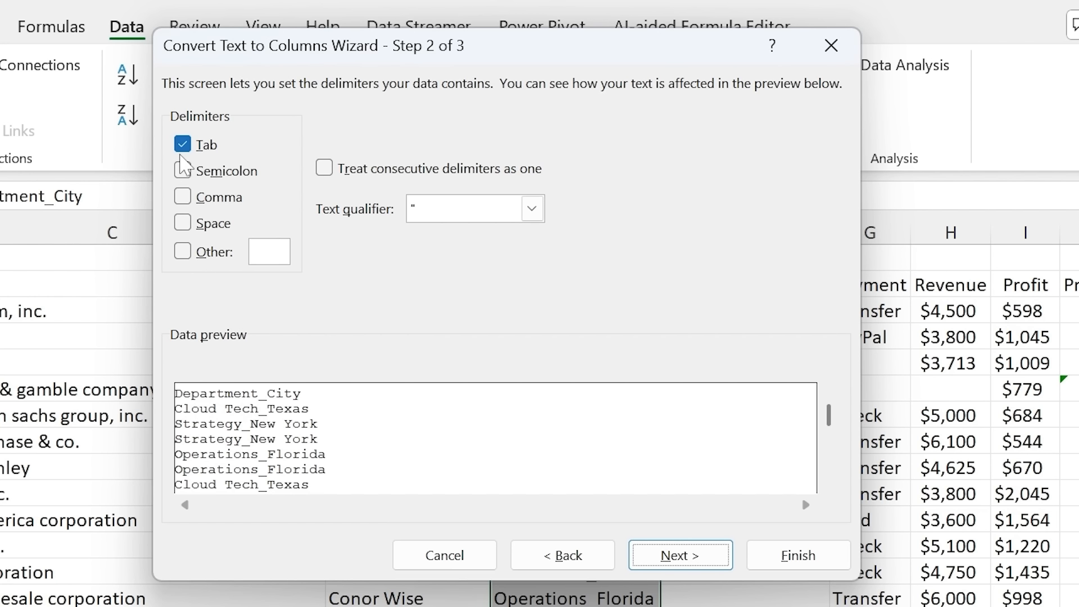
pyautogui.click(182, 146)
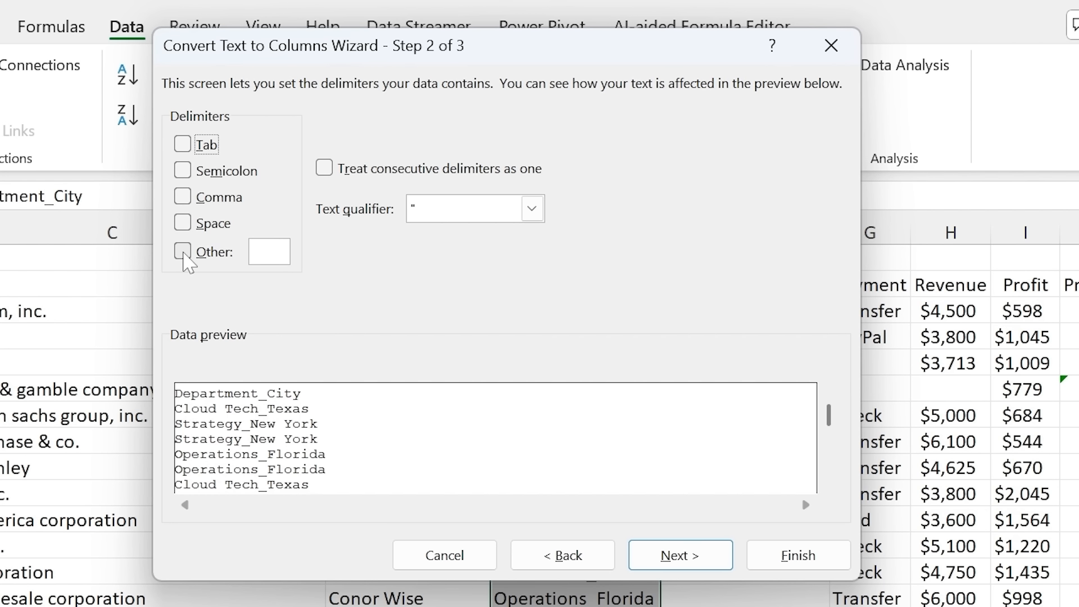
pyautogui.click(182, 251)
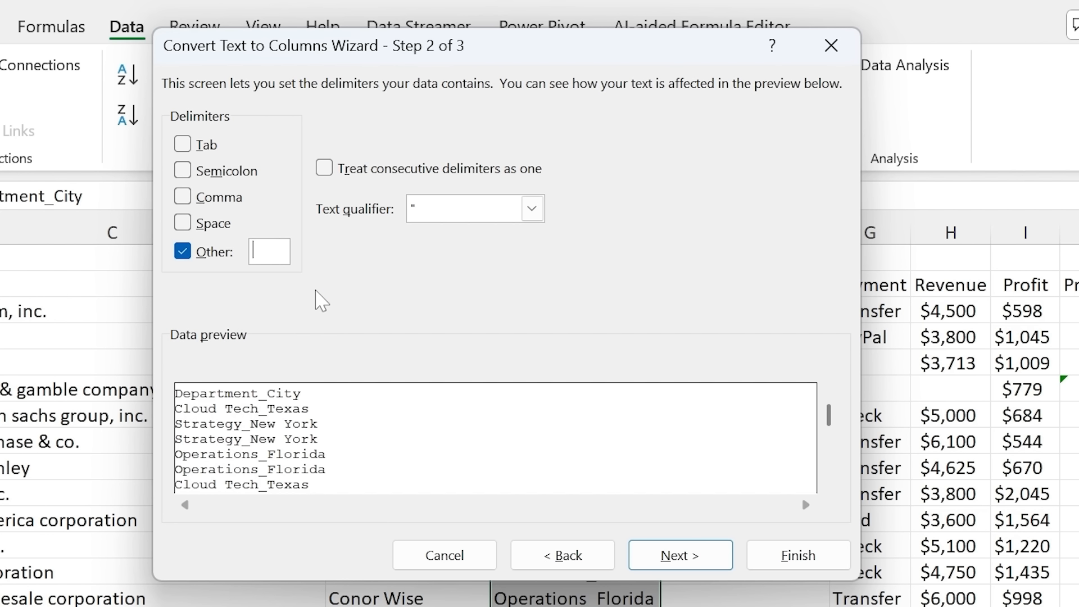
pyautogui.write('_')
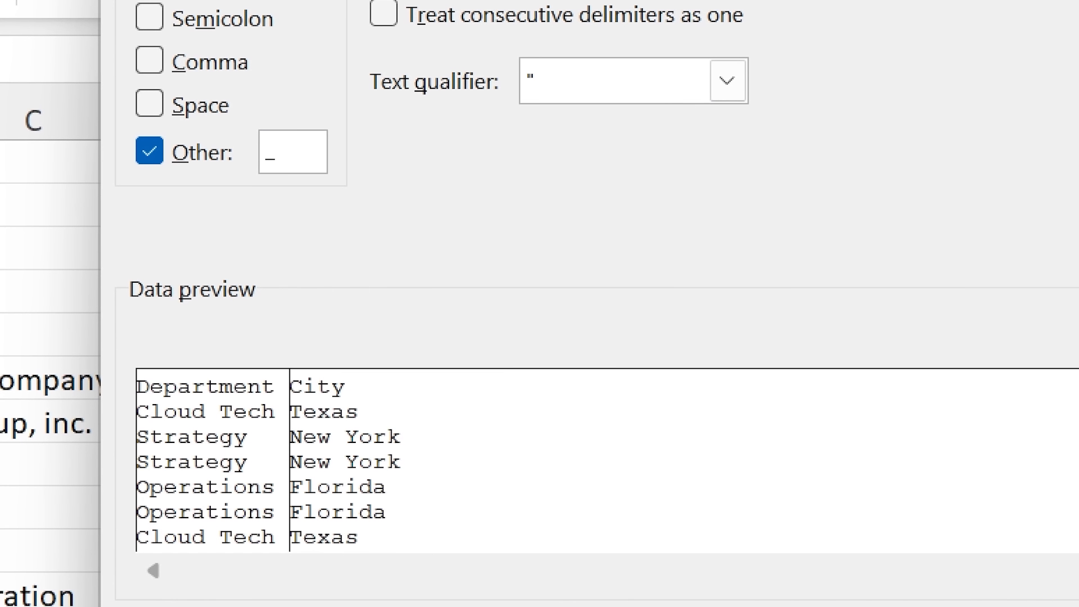
# Step: Review the split preview, complete the split into Department and City in columns E and F, and check both columns
pyautogui.moveTo(110, 361)
pyautogui.mouseDown()
pyautogui.moveTo(424, 561)
pyautogui.moveTo(467, 605)
pyautogui.mouseUp()
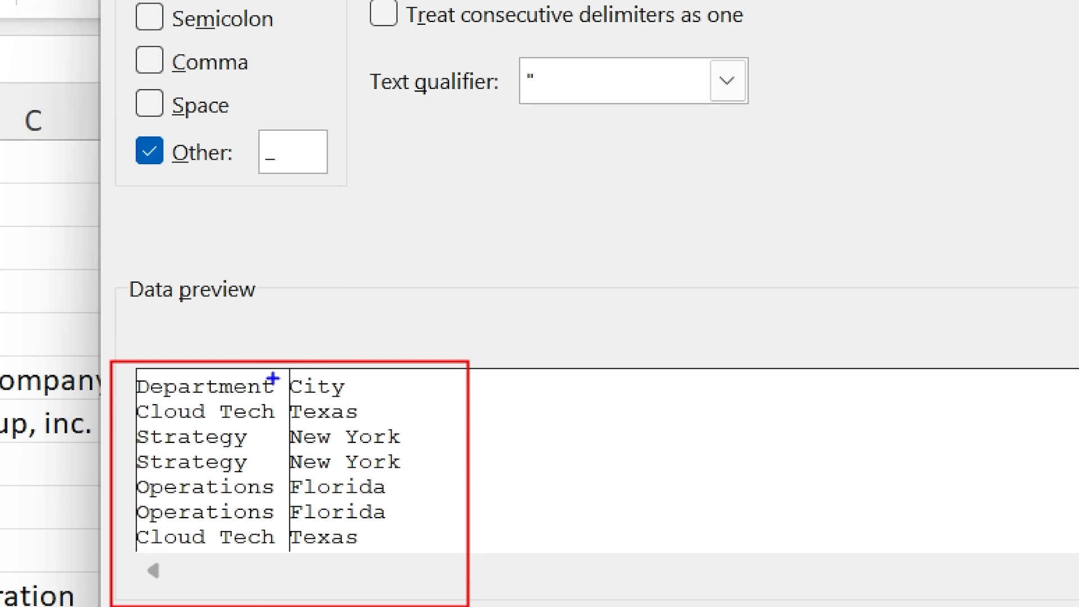
pyautogui.moveTo(277, 376)
pyautogui.mouseDown()
pyautogui.moveTo(387, 605)
pyautogui.moveTo(459, 563)
pyautogui.mouseUp()
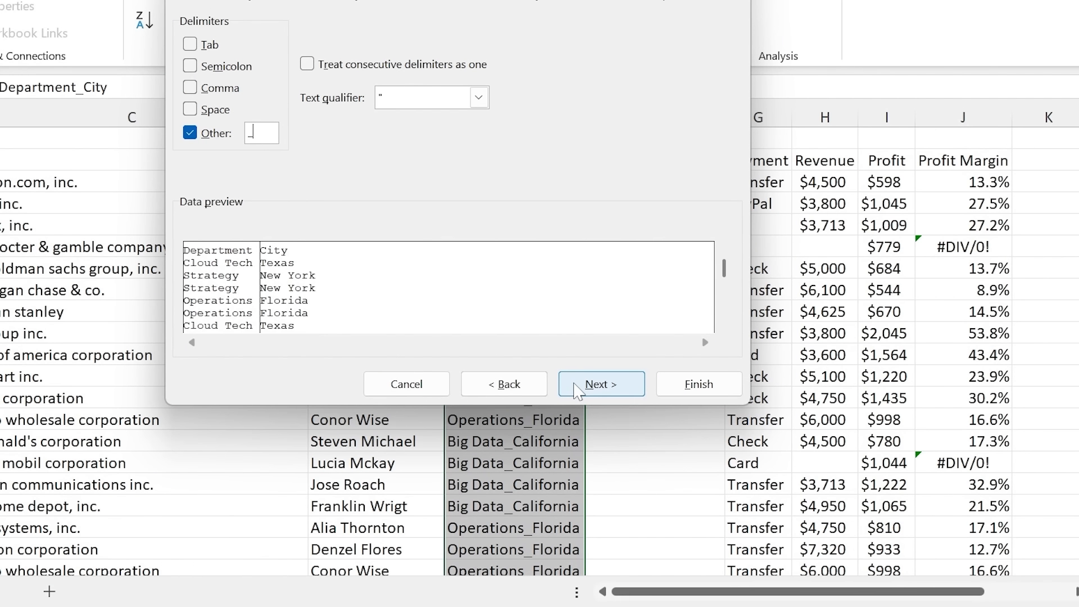
pyautogui.click(587, 383)
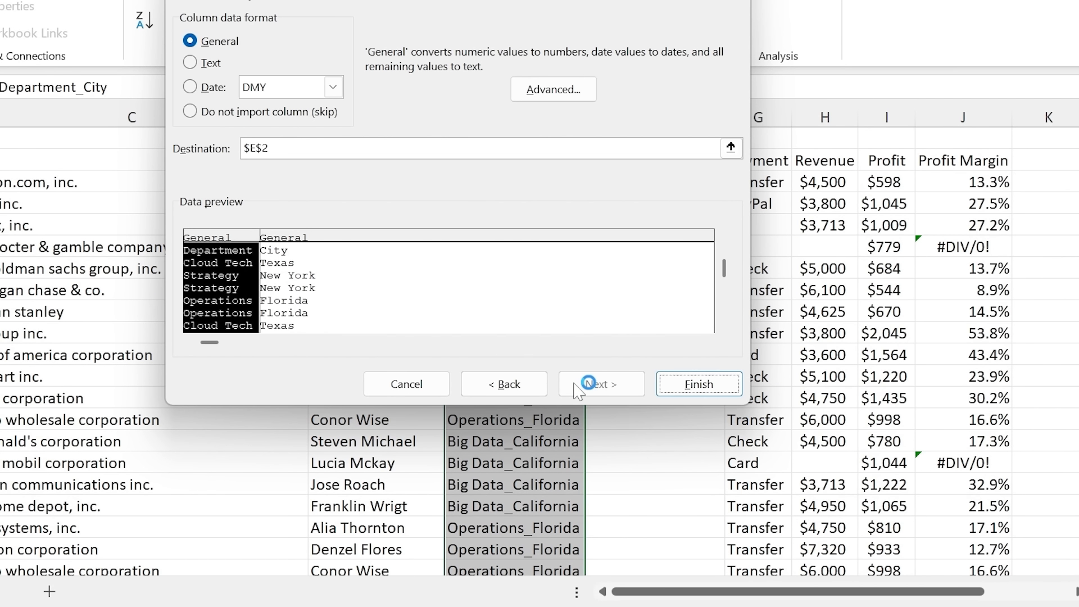
pyautogui.click(682, 383)
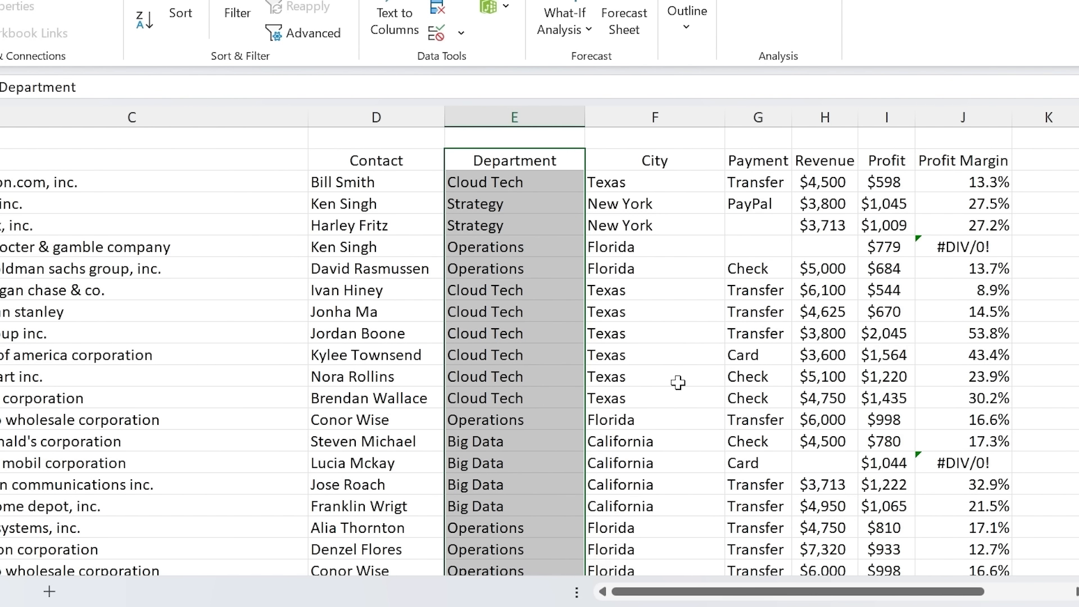
pyautogui.click(646, 205)
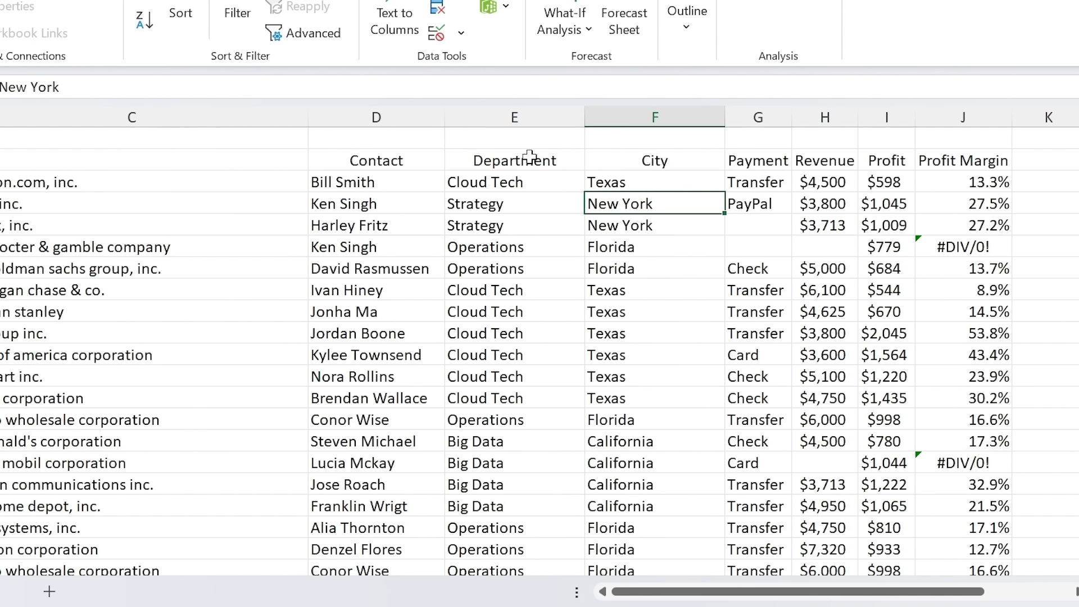
pyautogui.moveTo(519, 160); pyautogui.dragTo(514, 485)
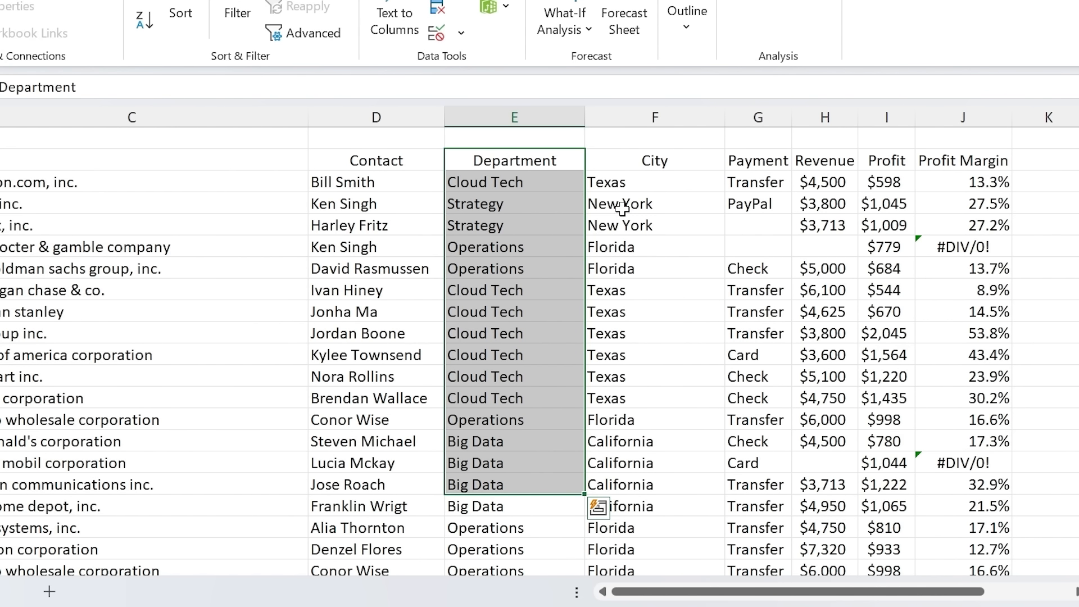
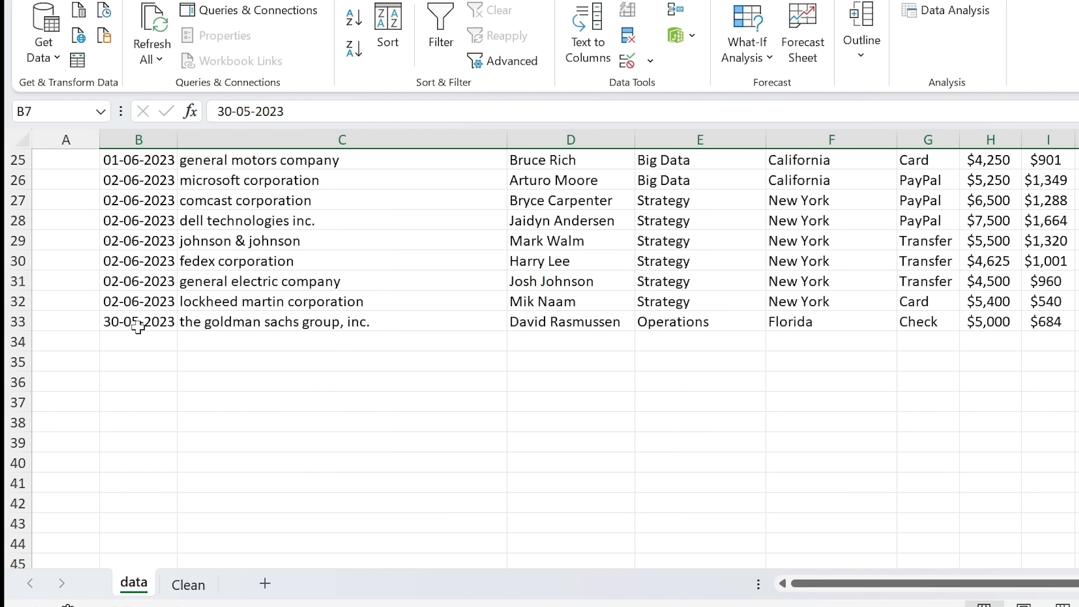
# Step: Remove duplicate rows from the whole table, comparing all columns and treating the first row as headers
pyautogui.moveTo(138, 326); pyautogui.dragTo(1052, 320)
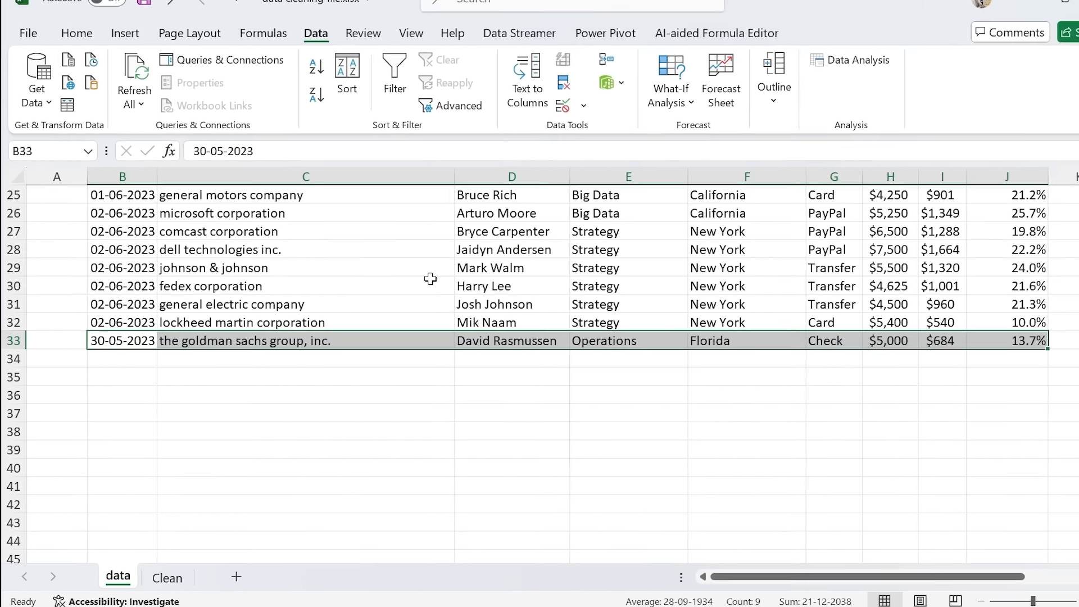
pyautogui.scroll(8, 427, 278)
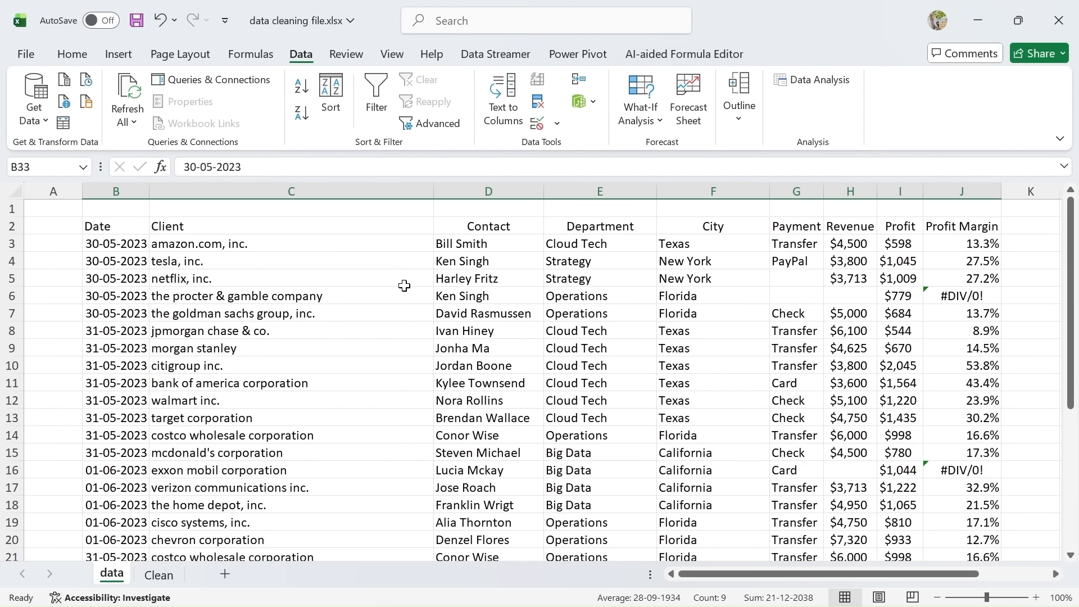
pyautogui.click(207, 298)
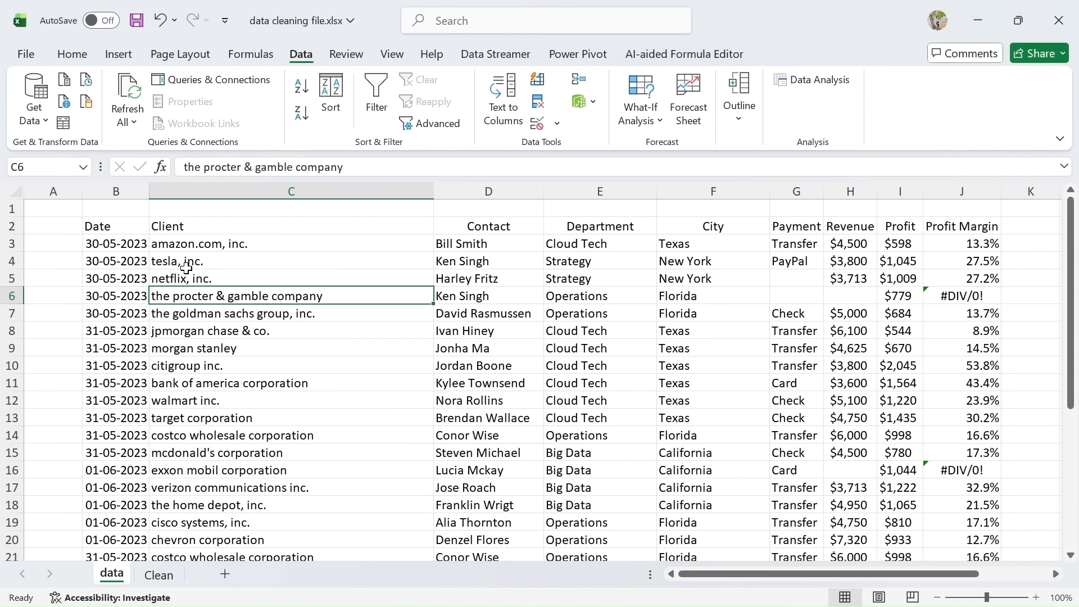
pyautogui.hotkey('ctrl', 'a')
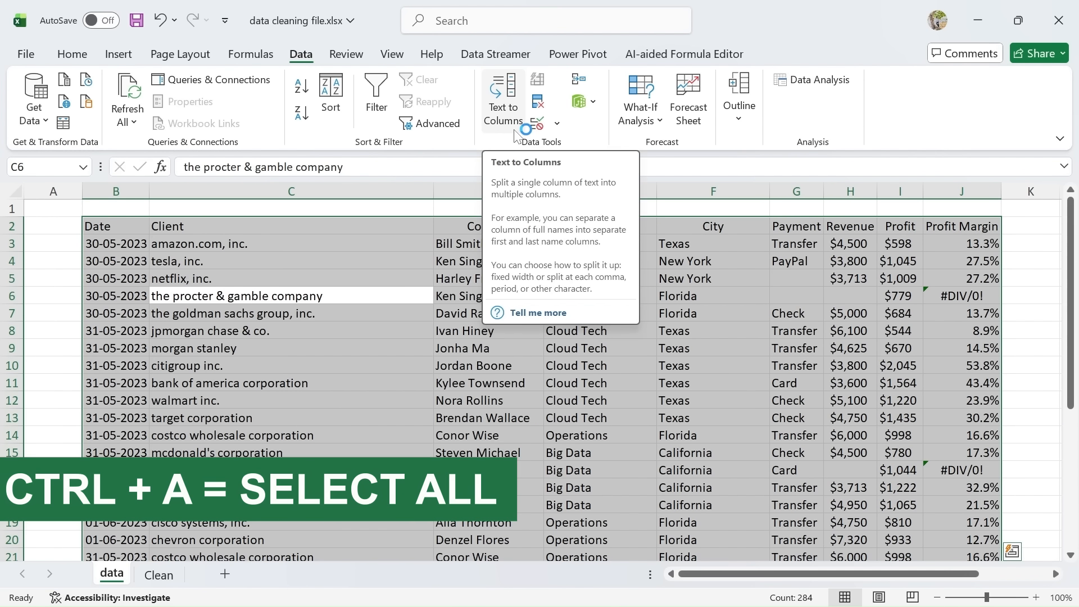
pyautogui.click(503, 113)
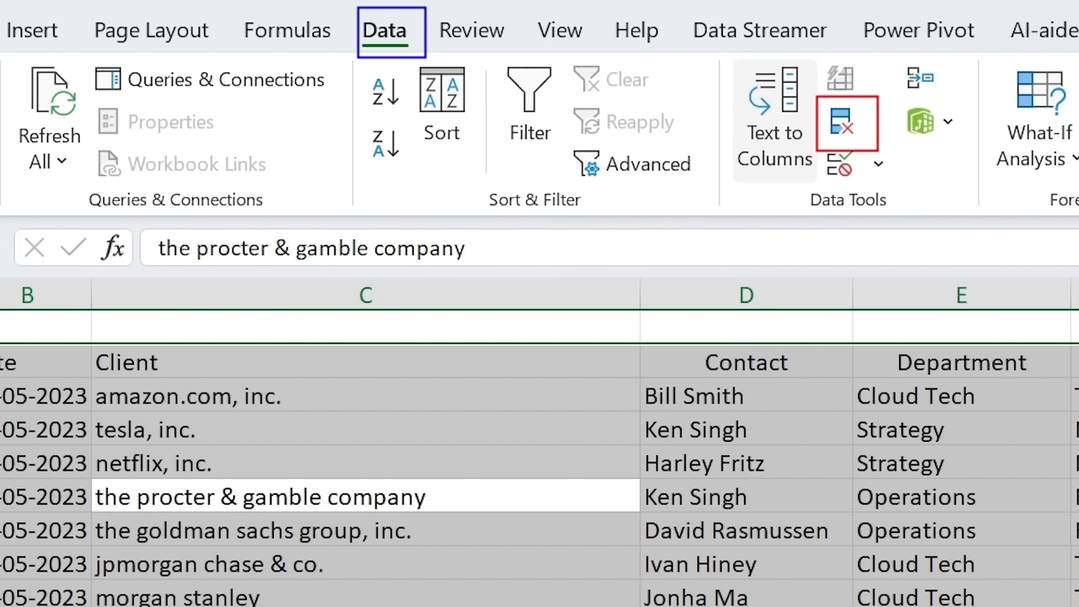
pyautogui.click(849, 125)
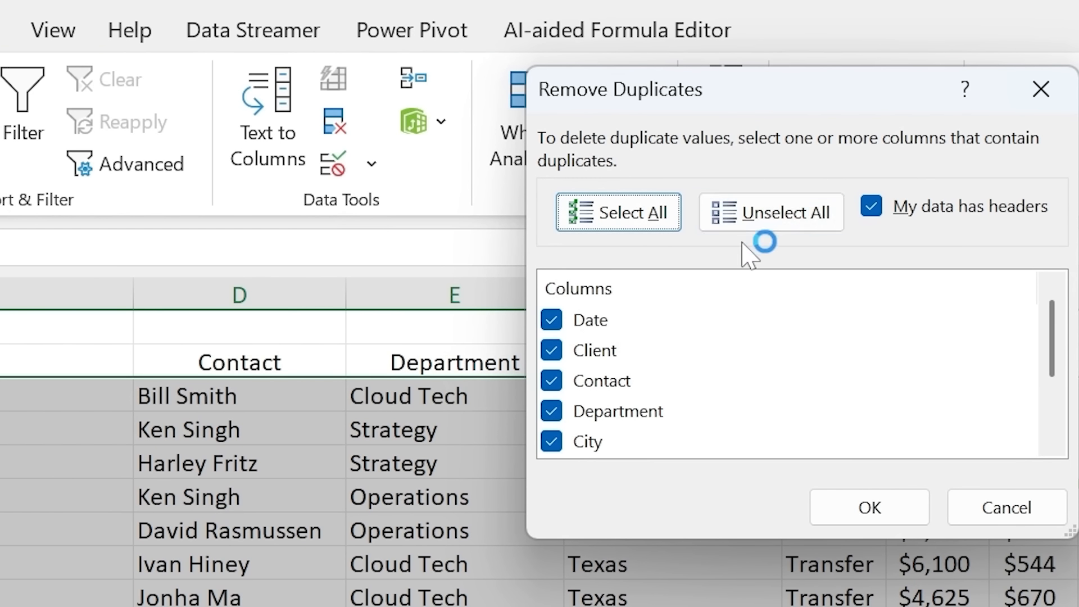
pyautogui.moveTo(794, 96); pyautogui.dragTo(345, 115)
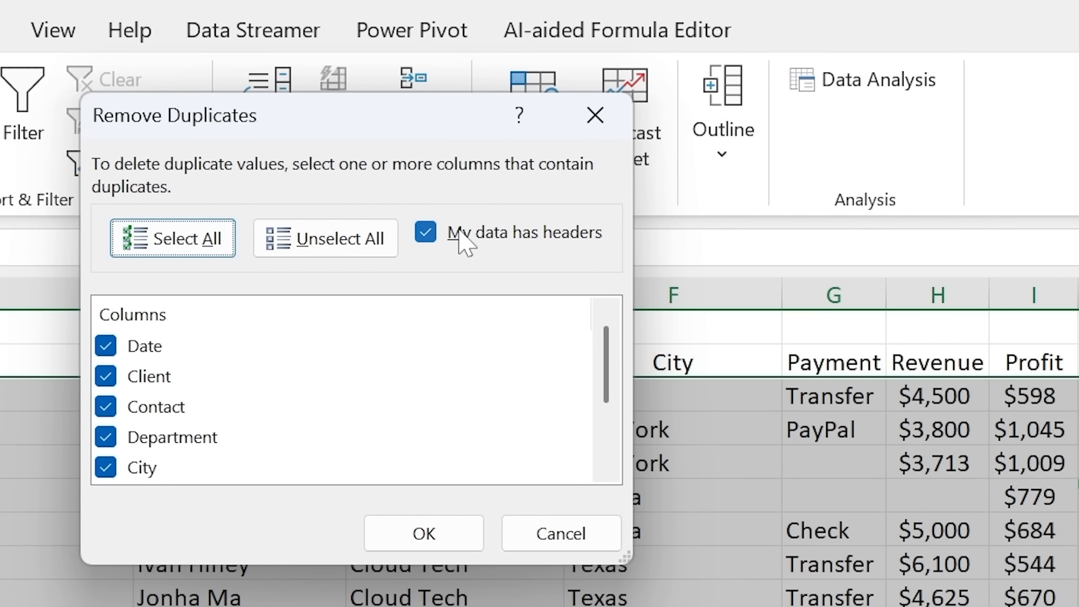
pyautogui.click(427, 232)
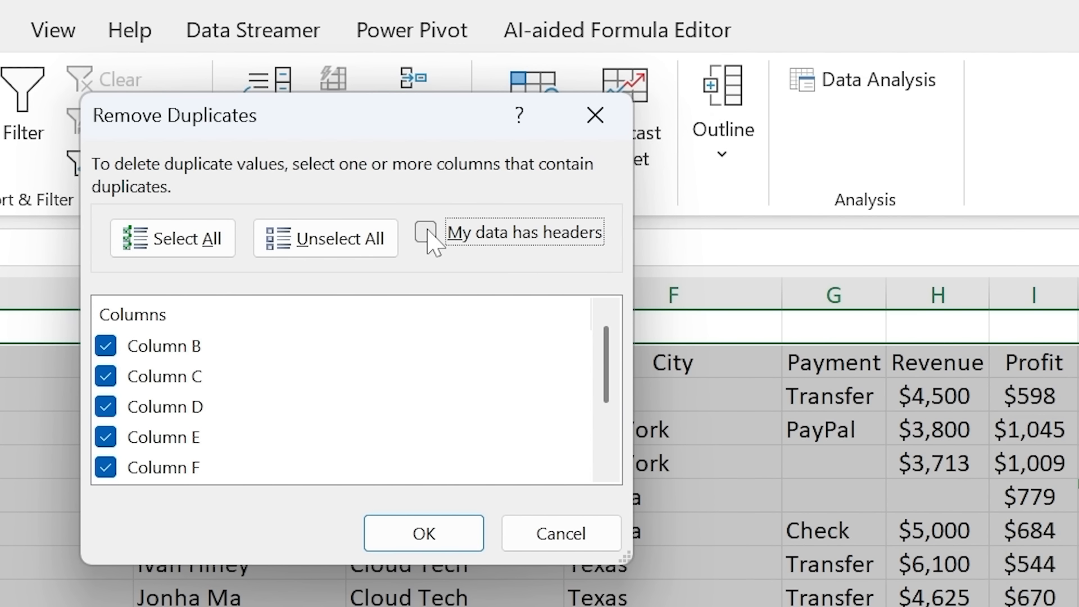
pyautogui.click(427, 232)
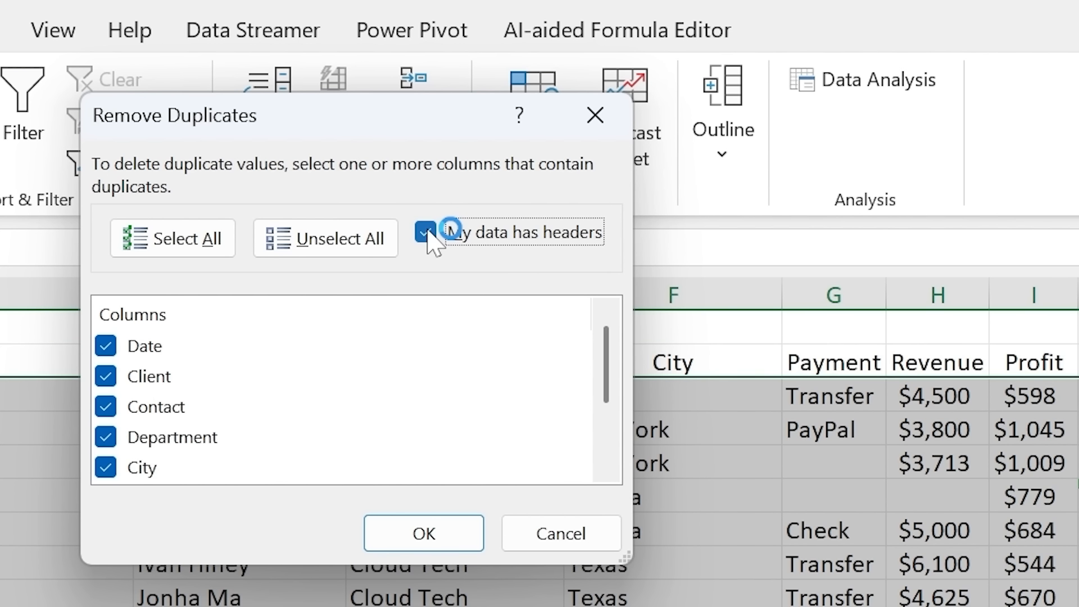
pyautogui.click(434, 525)
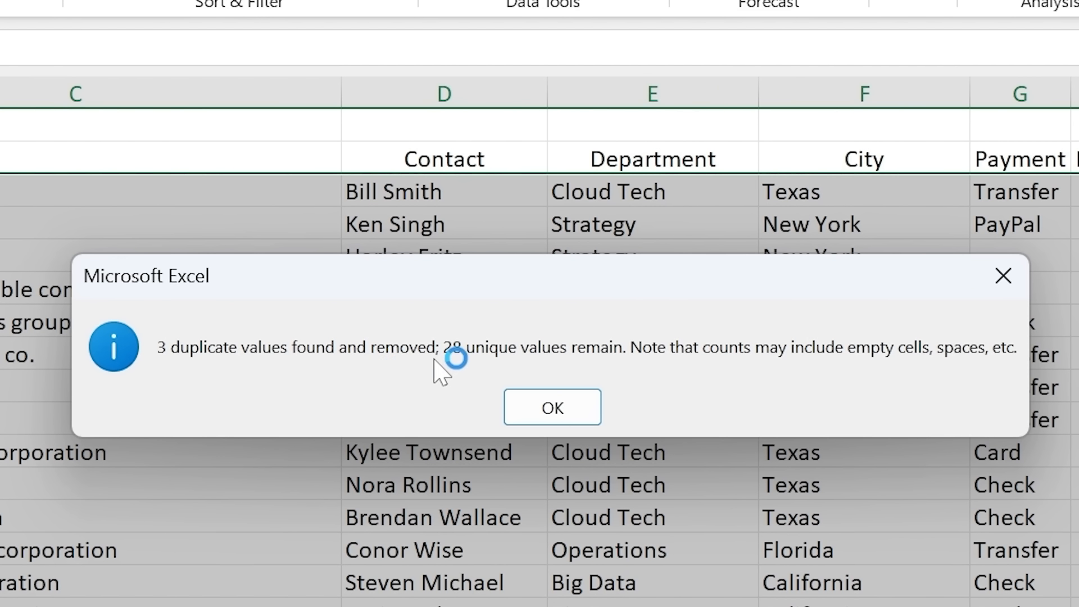
pyautogui.click(522, 414)
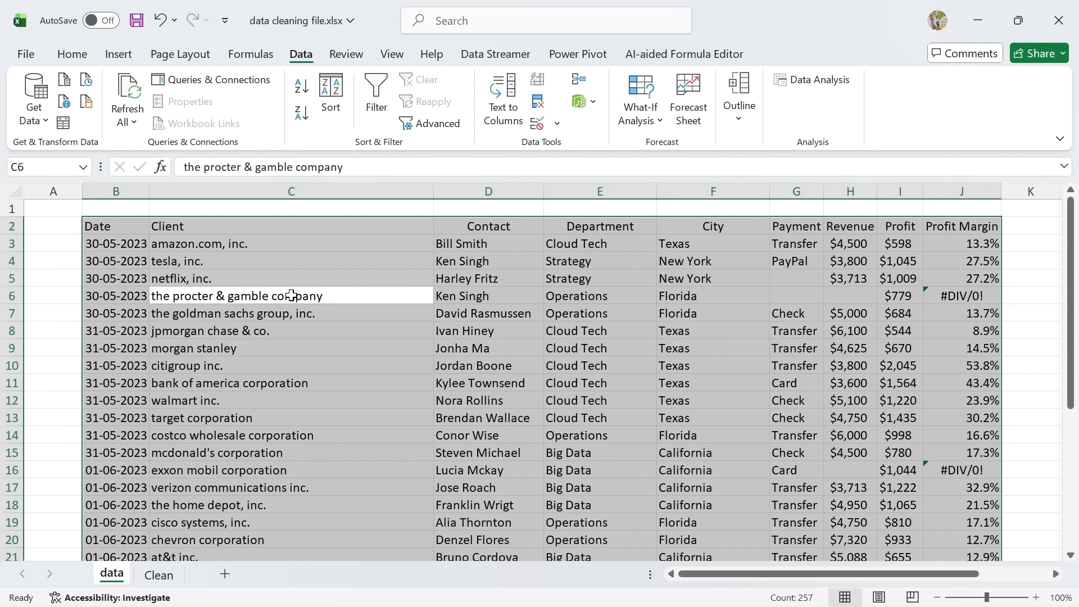
# Step: Review the Client entries down to the last table row for remaining duplicates
pyautogui.click(291, 296)
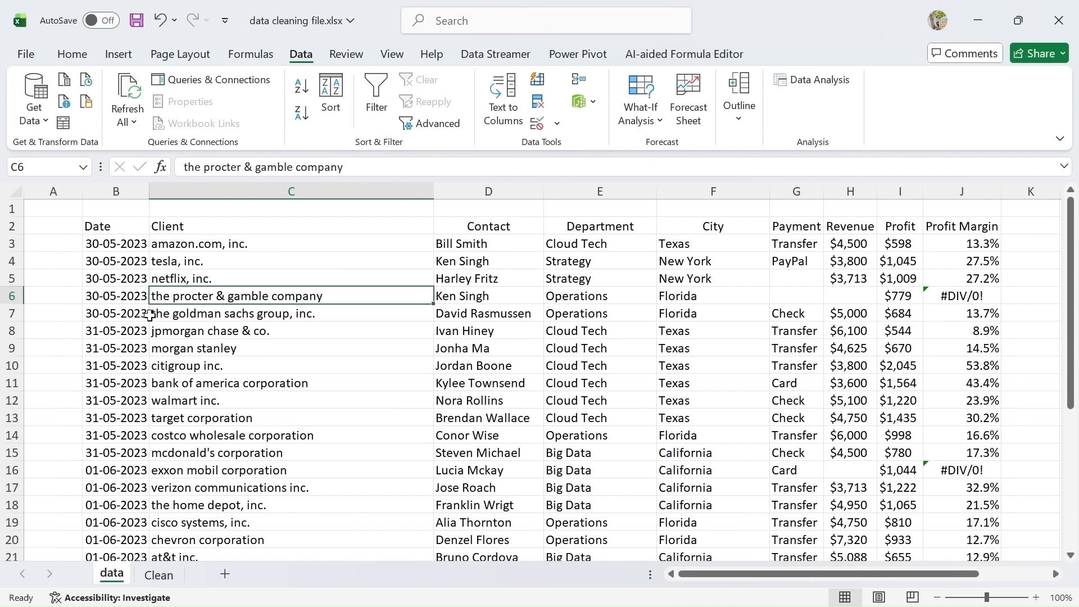
pyautogui.click(196, 318)
pyautogui.scroll(-4, 199, 318)
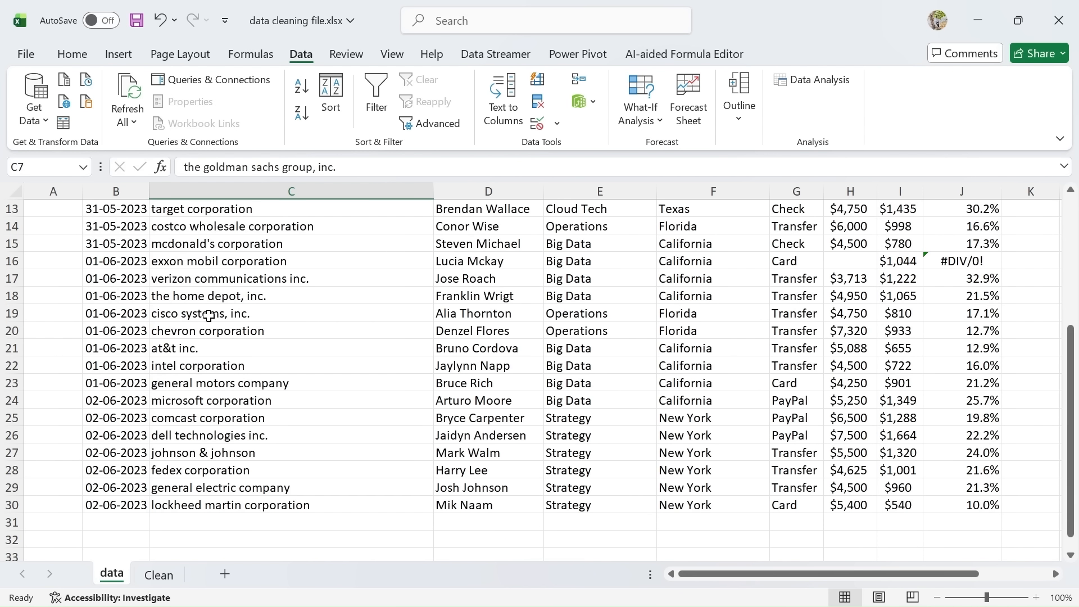
pyautogui.click(166, 508)
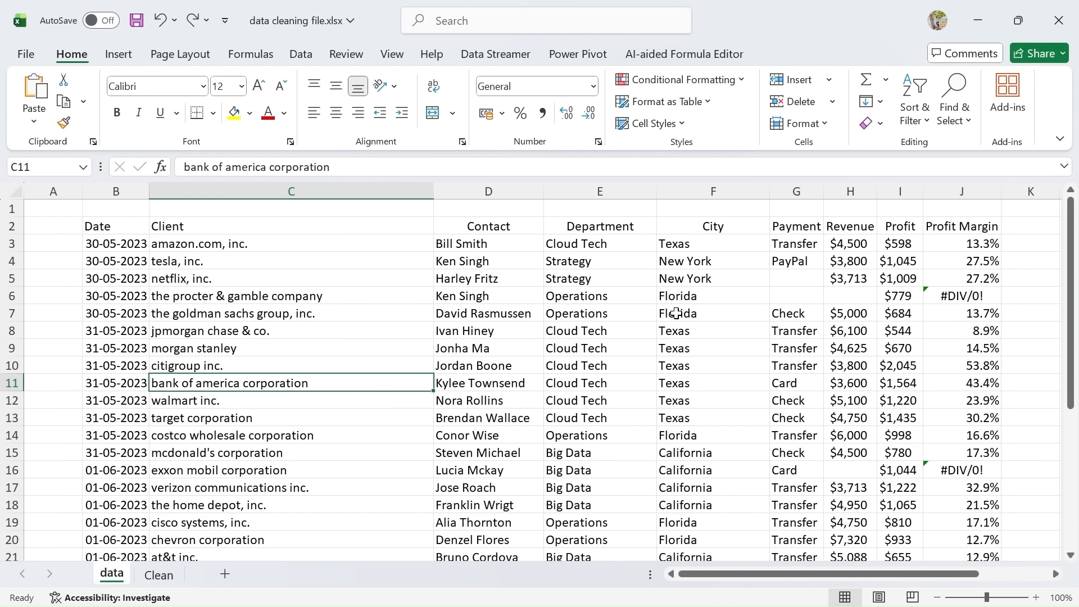
# Step: Look through the table for missing values, checking Payment cells G5 and G6 and Revenue cells H6 and H16
pyautogui.scroll(-4, 676, 315)
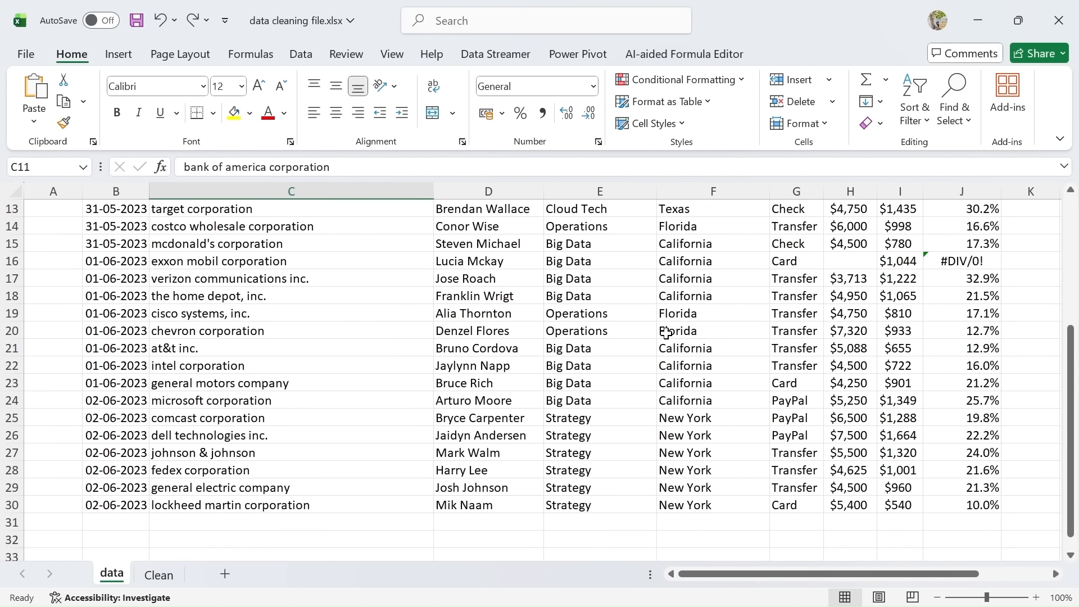
pyautogui.scroll(3, 666, 331)
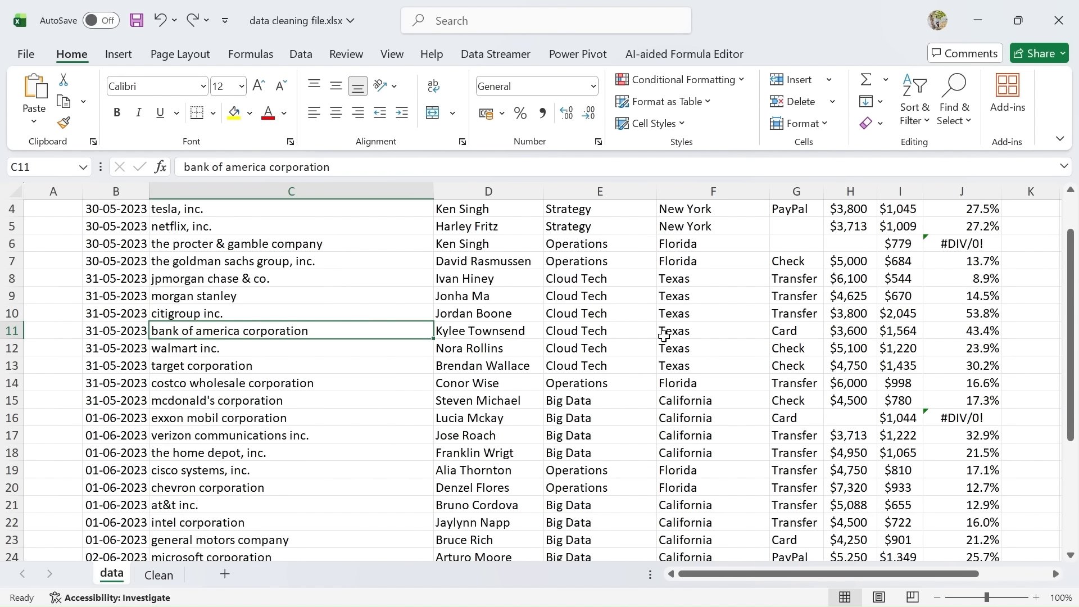
pyautogui.scroll(1, 826, 314)
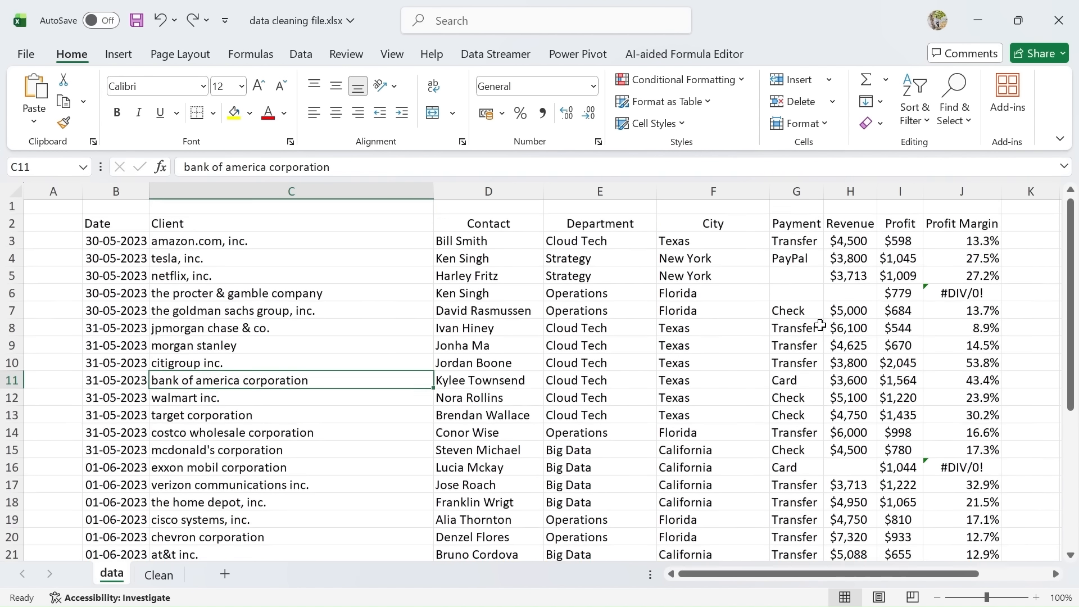
pyautogui.click(799, 280)
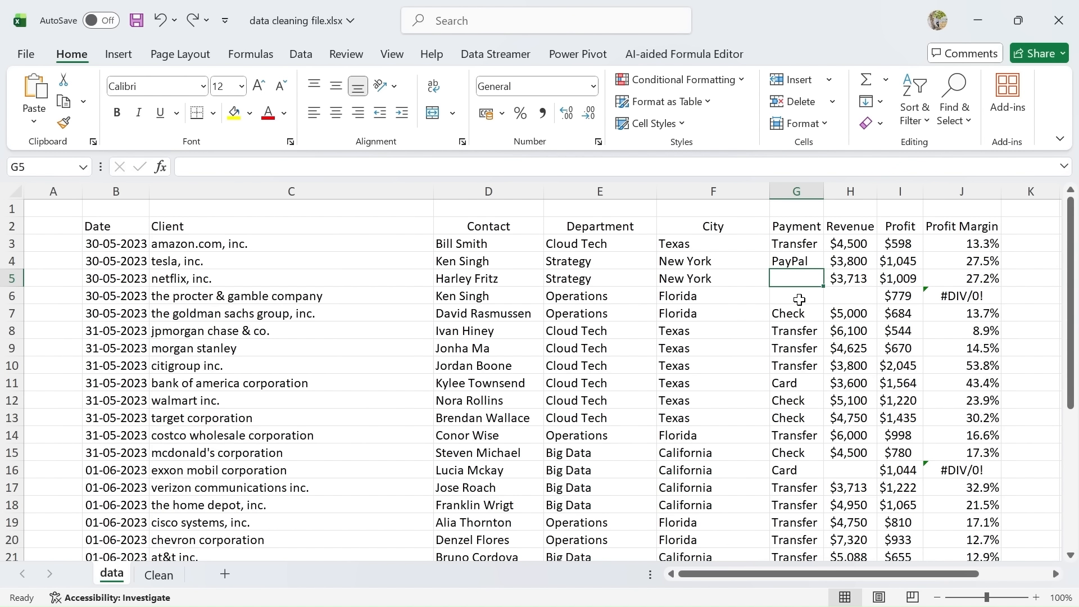
pyautogui.click(798, 299)
pyautogui.click(848, 301)
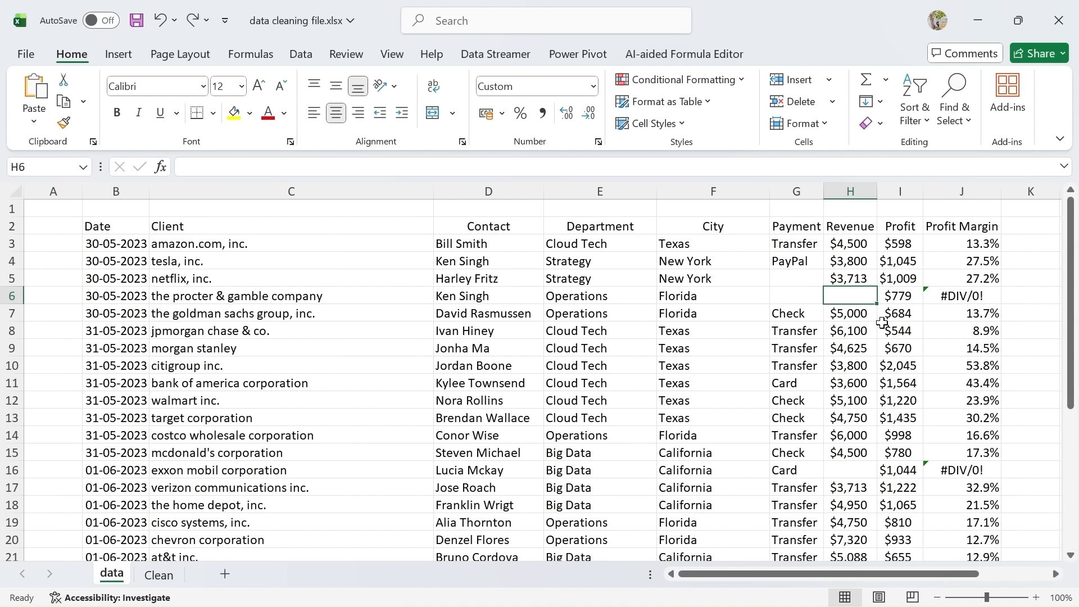
pyautogui.click(851, 468)
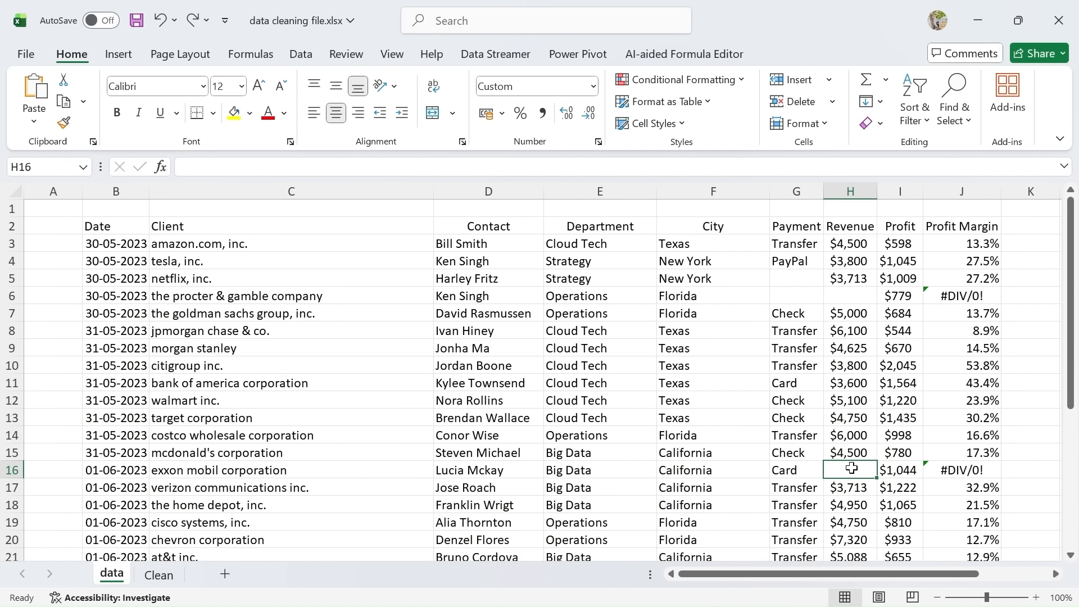
# Step: Select all blank cells within the whole table using Go To Special with the Blanks option
pyautogui.scroll(-3, 628, 418)
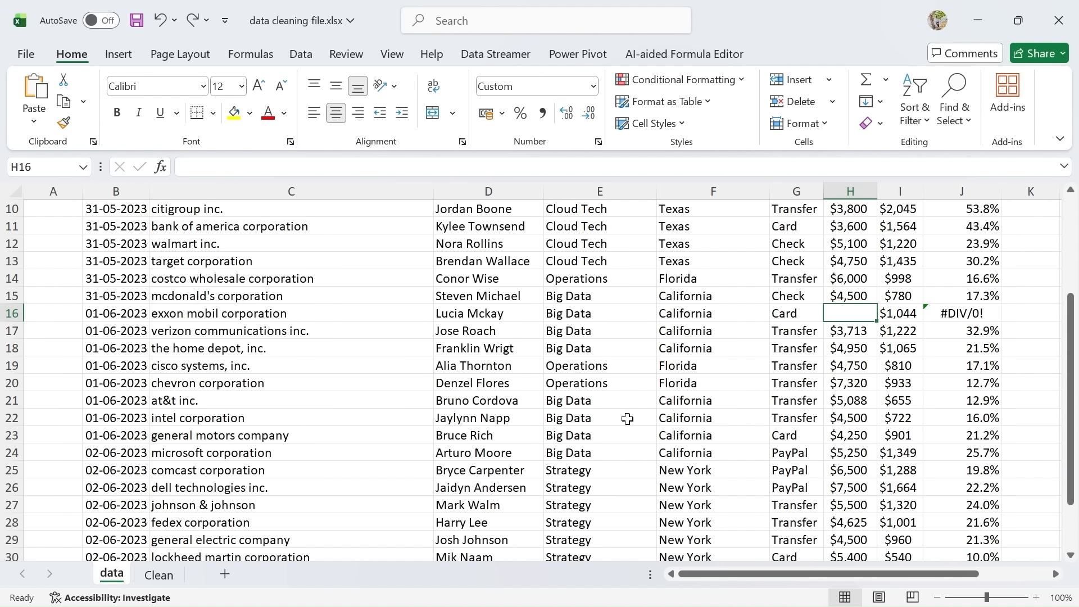
pyautogui.scroll(-4, 627, 418)
pyautogui.scroll(3, 628, 419)
pyautogui.scroll(4, 627, 418)
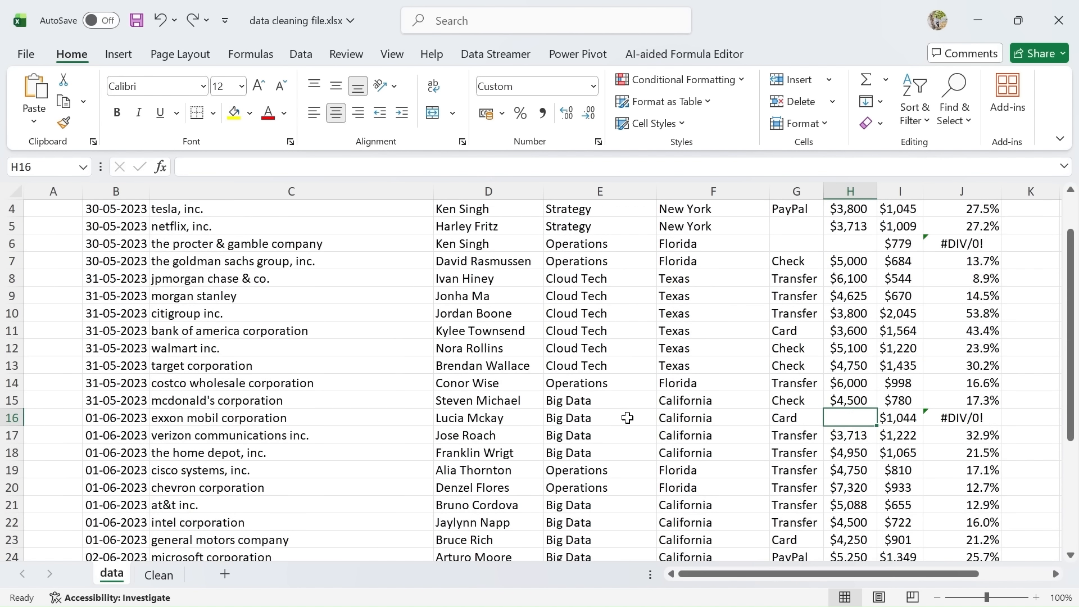
pyautogui.click(691, 337)
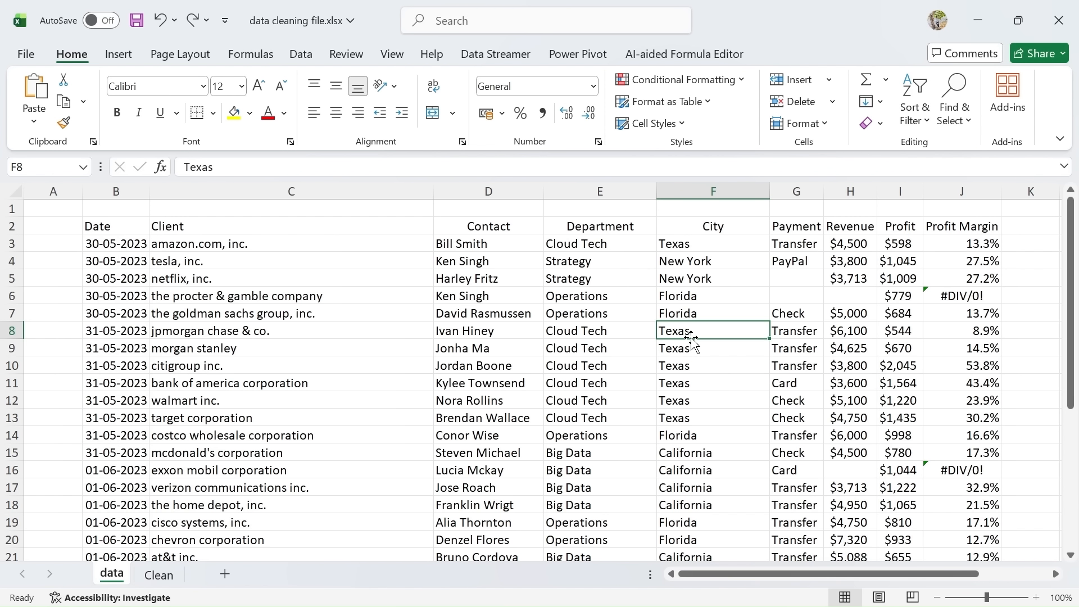
pyautogui.hotkey('ctrl', 'a')
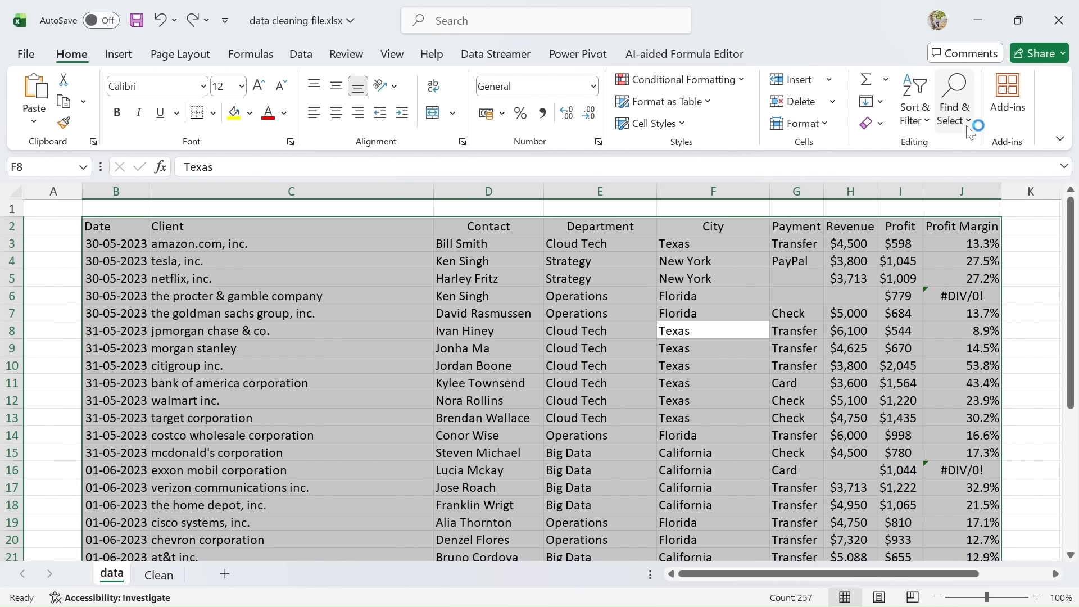
pyautogui.click(954, 118)
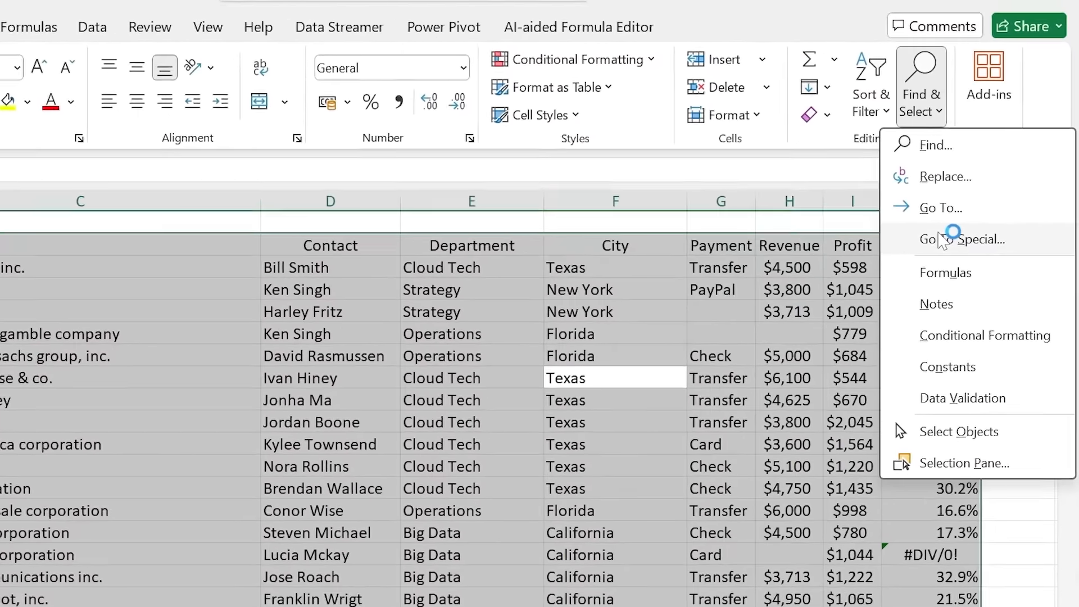
pyautogui.click(968, 218)
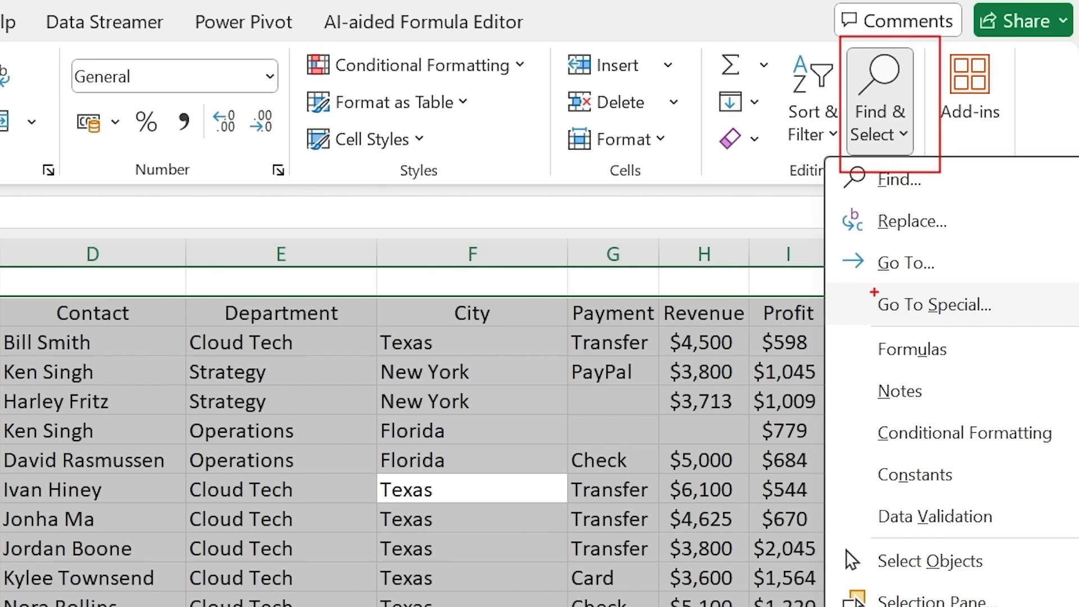
pyautogui.moveTo(863, 286)
pyautogui.mouseDown()
pyautogui.moveTo(1001, 347)
pyautogui.moveTo(1014, 336)
pyautogui.mouseUp()
pyautogui.press('Escape')
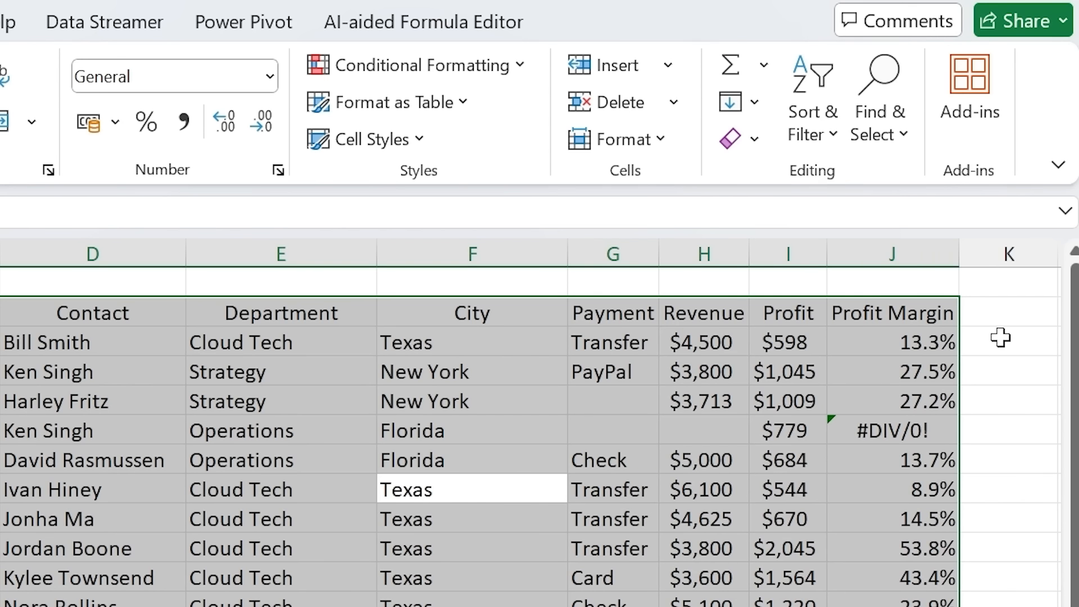
pyautogui.click(909, 147)
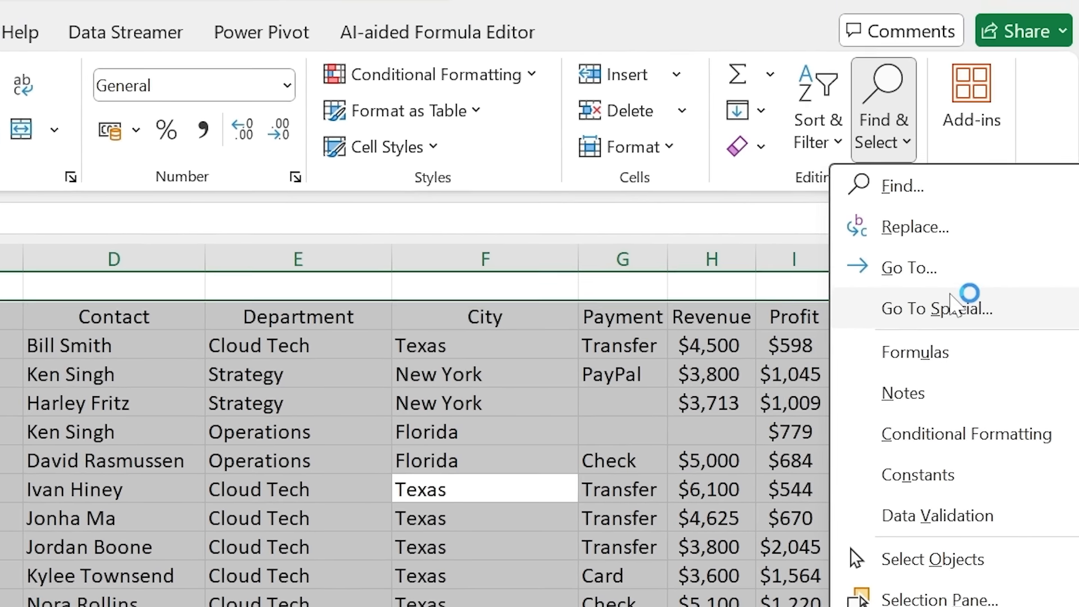
pyautogui.click(961, 303)
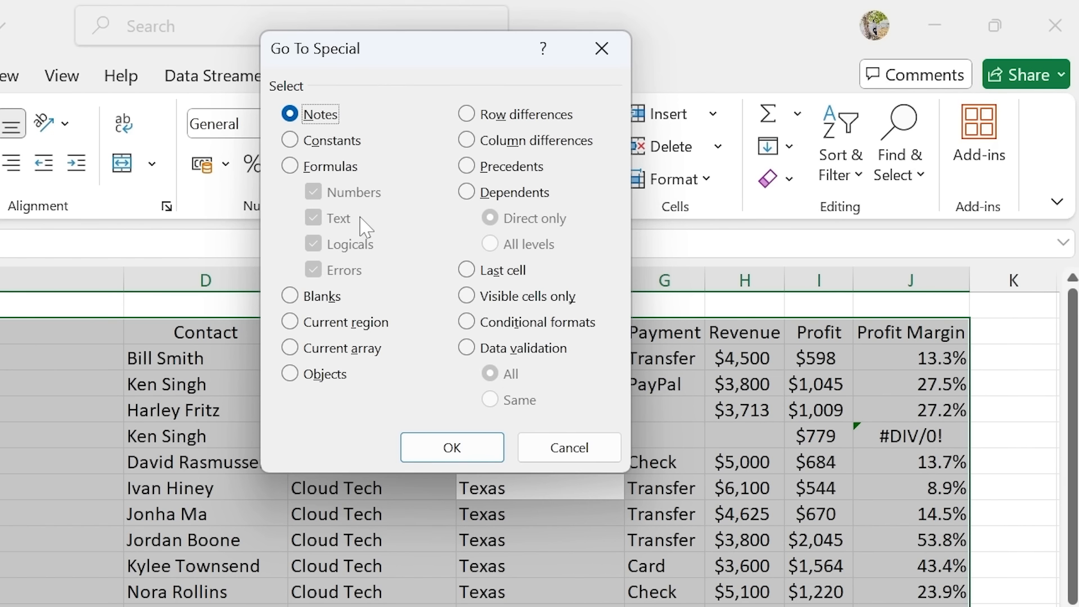
pyautogui.click(290, 296)
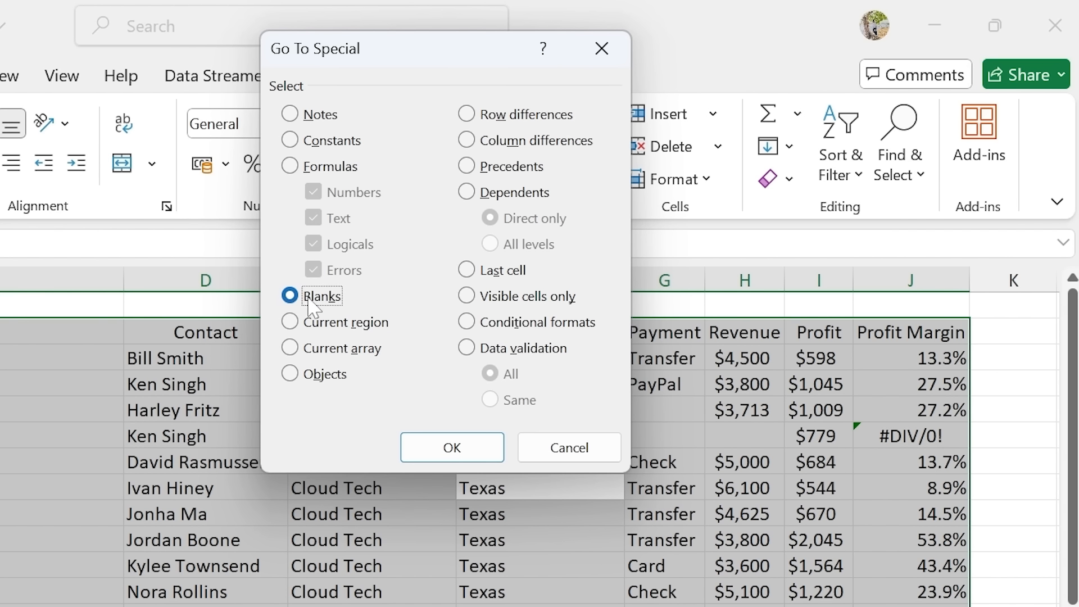
pyautogui.click(481, 445)
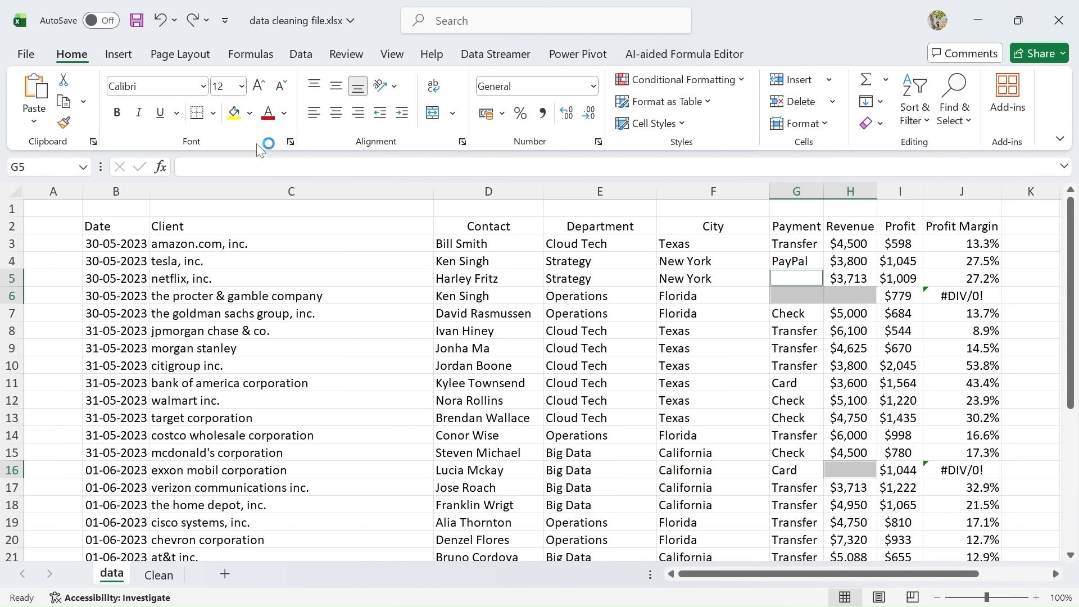
# Step: Fill all the selected blank cells with NA at once and check the result down the table
pyautogui.click(213, 166)
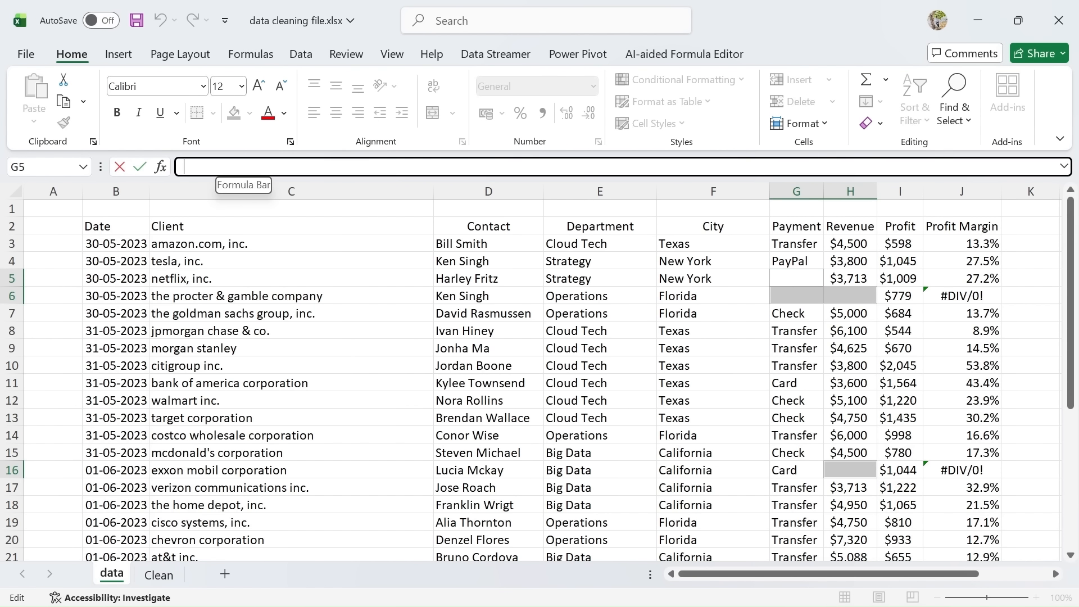
pyautogui.write('N')
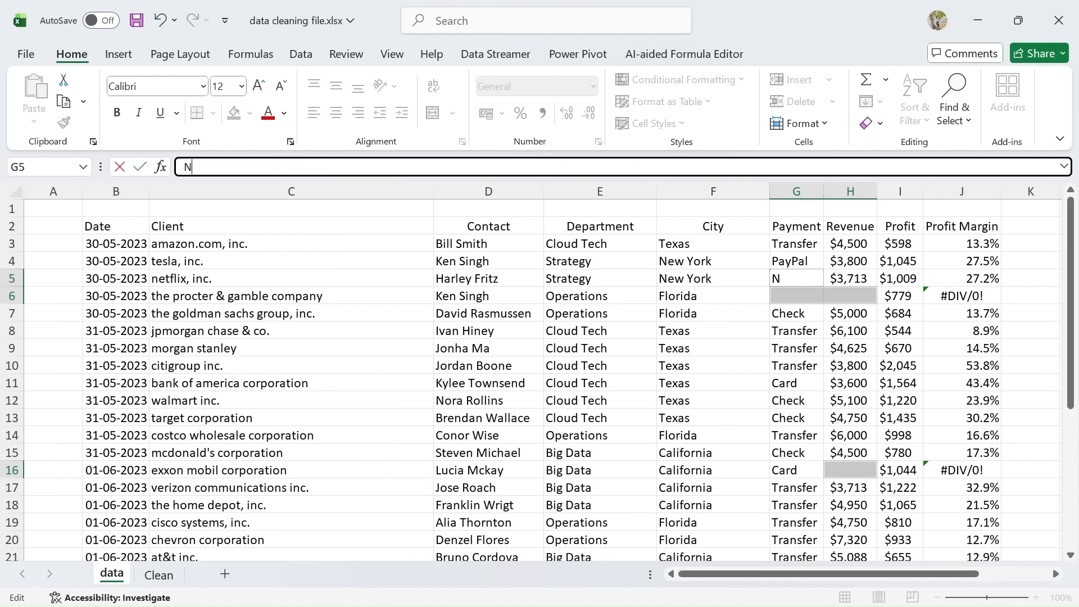
pyautogui.write('A')
pyautogui.hotkey('ctrl', 'Return')
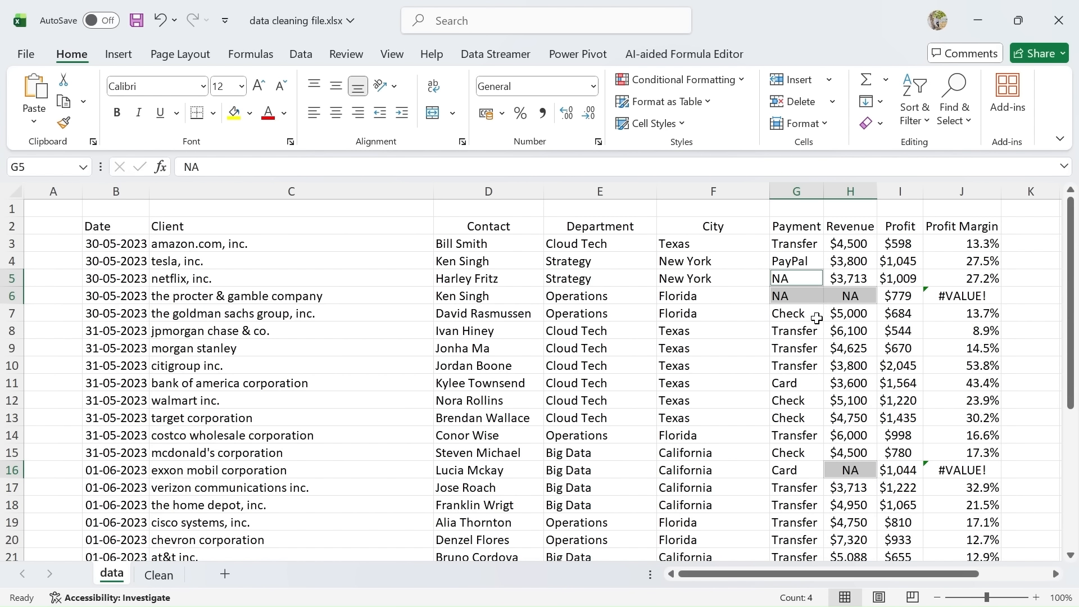
pyautogui.scroll(-6, 839, 375)
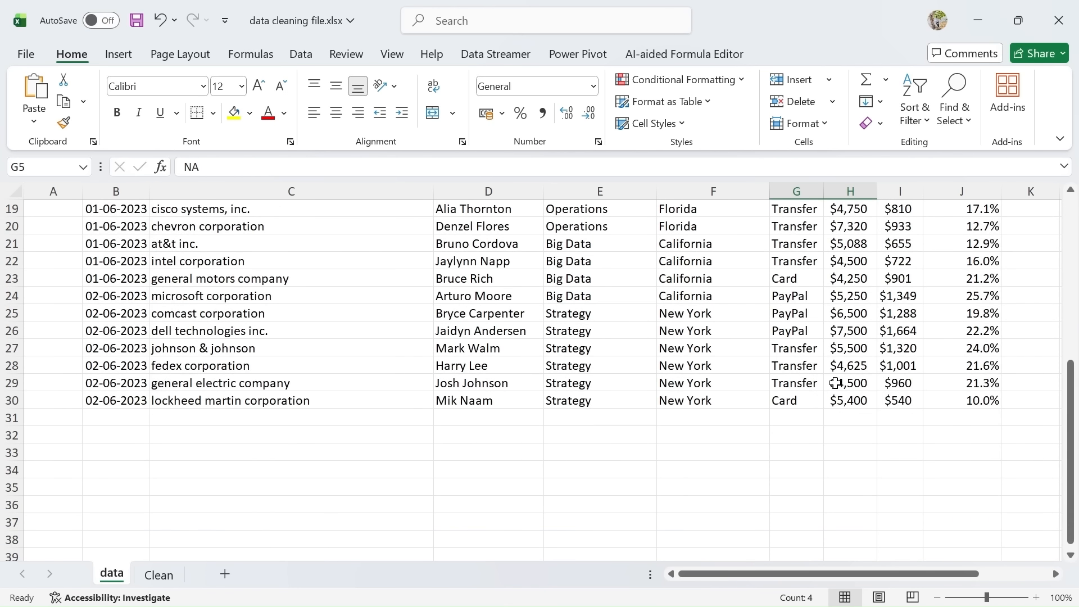
pyautogui.scroll(4, 836, 383)
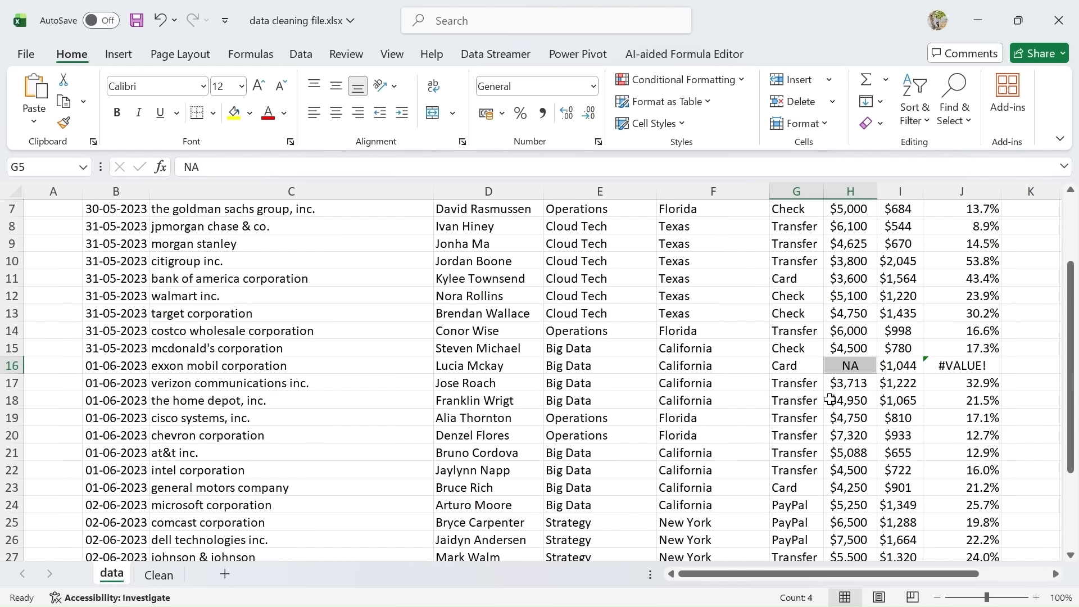
pyautogui.scroll(2, 830, 399)
pyautogui.click(507, 279)
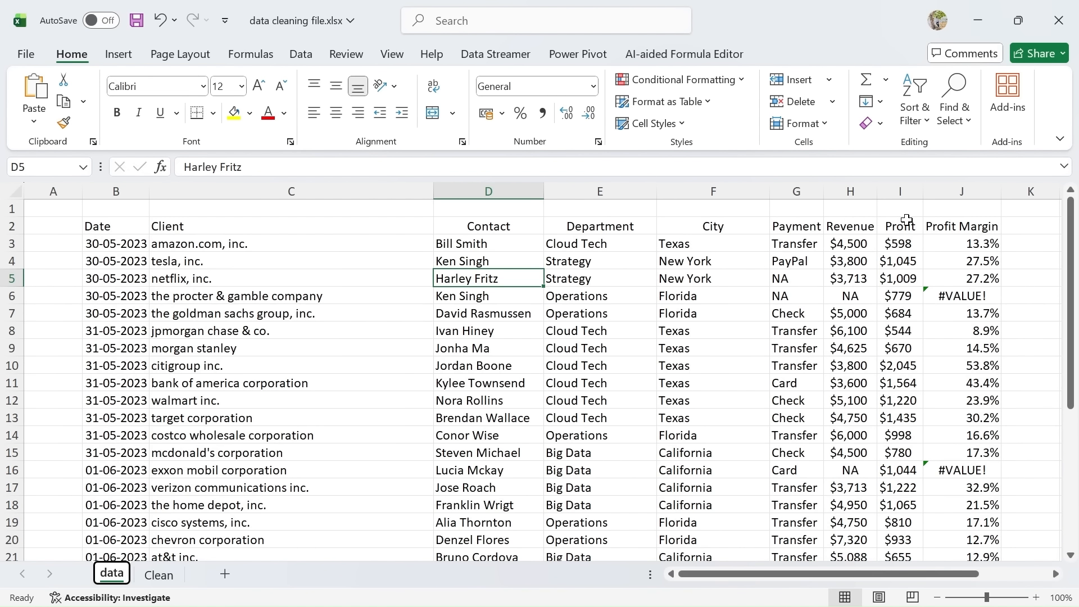
# Step: Examine how the Profit Margin formula in J3 uses the Profit and Revenue columns, and why rows 6 and 16 give errors
pyautogui.click(951, 229)
pyautogui.click(959, 247)
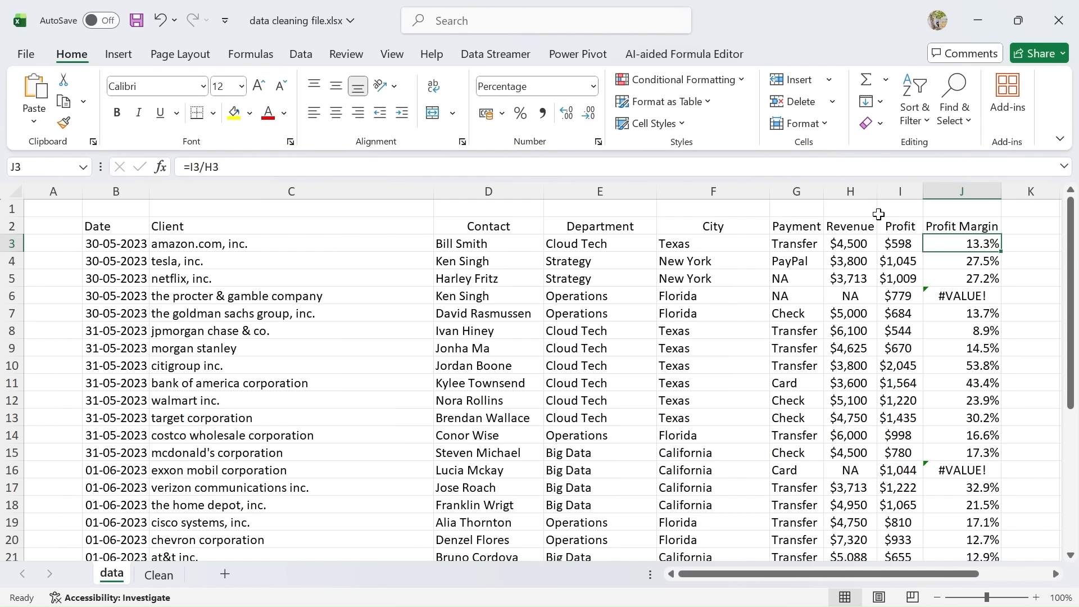
pyautogui.moveTo(896, 230); pyautogui.dragTo(899, 350)
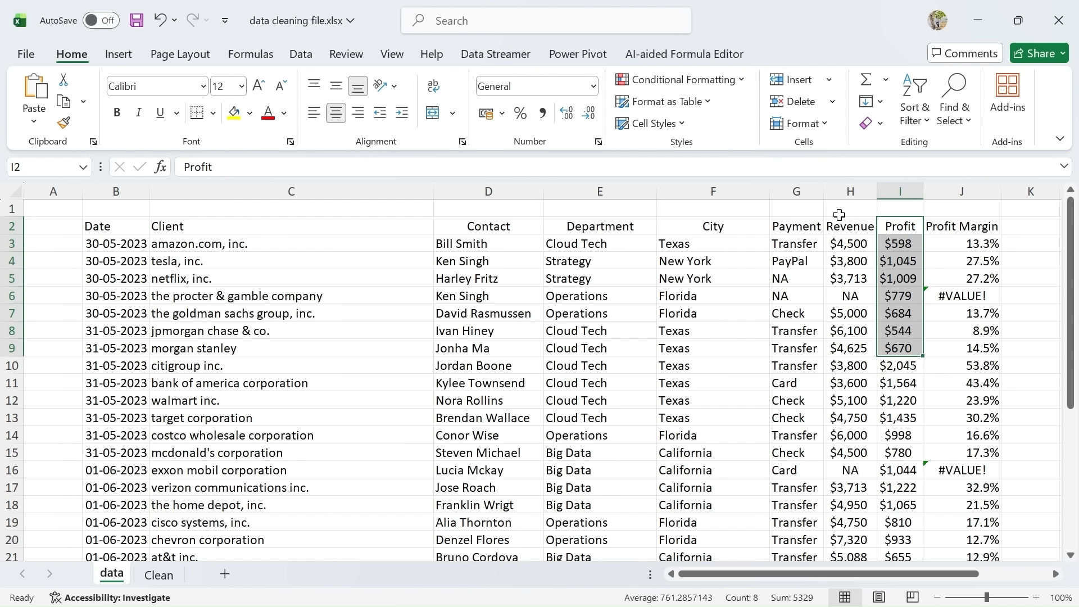
pyautogui.moveTo(838, 223); pyautogui.dragTo(836, 351)
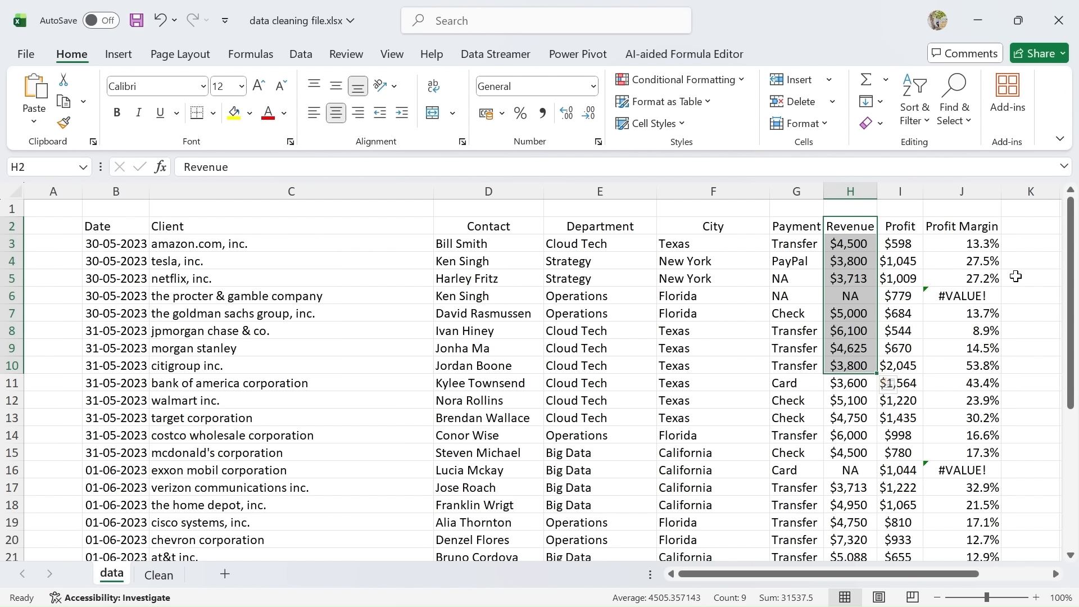
pyautogui.click(985, 245)
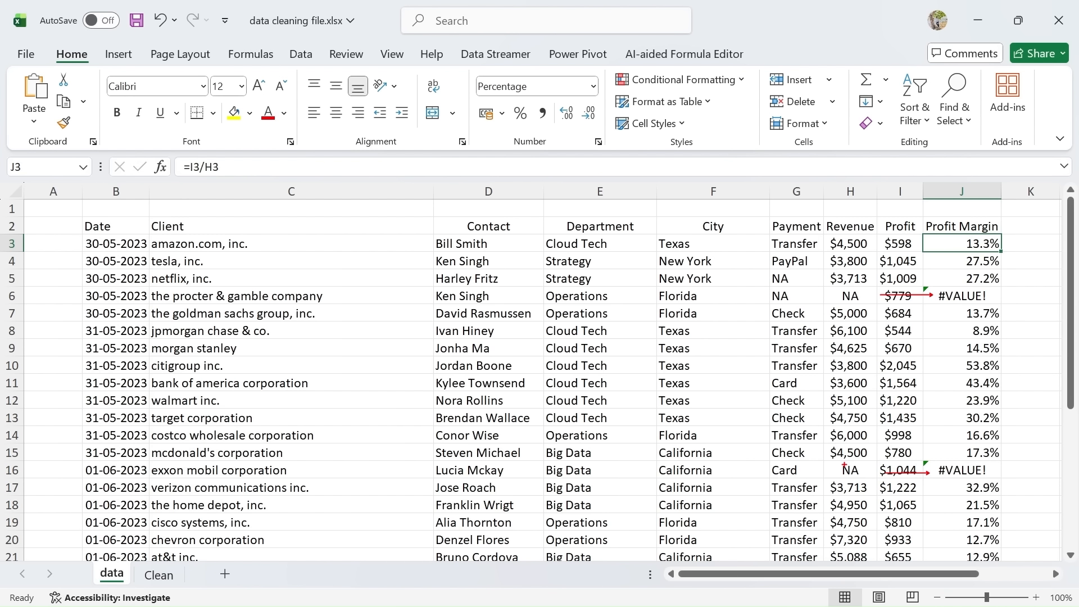
pyautogui.moveTo(835, 456); pyautogui.dragTo(874, 483)
pyautogui.press('Escape')
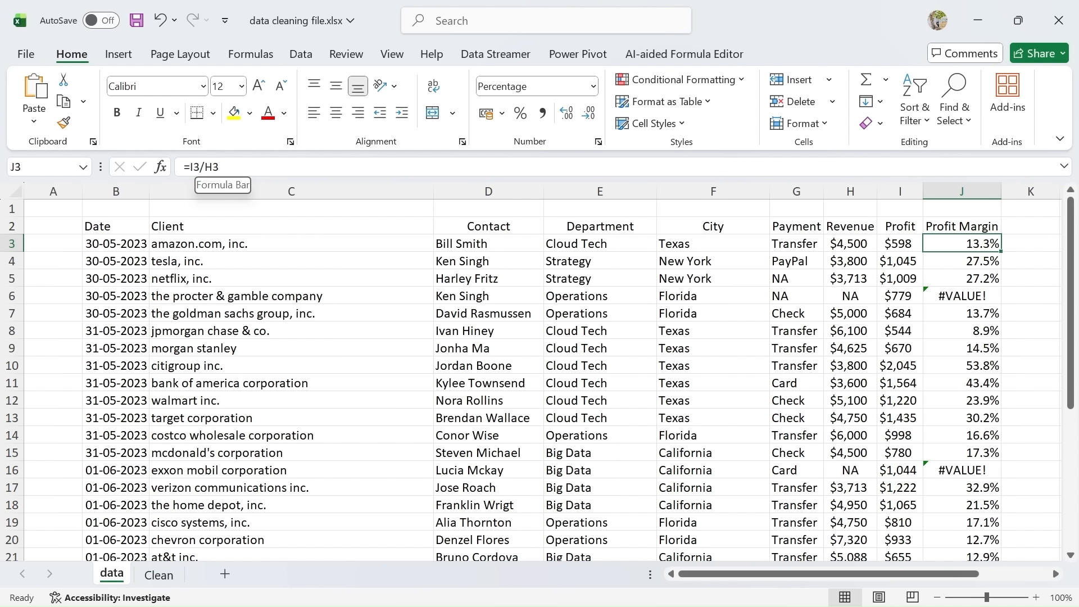
# Step: Wrap the Profit Margin formula in J3 in an error check, making it =IFERROR(I3/H3,"Null")
pyautogui.click(190, 167)
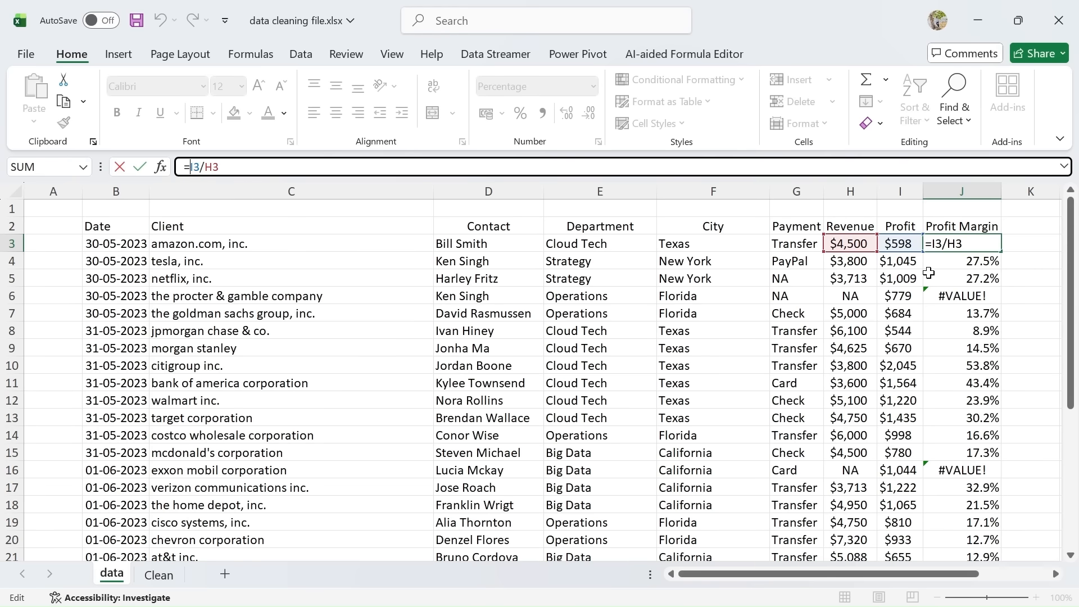
pyautogui.write('iferr')
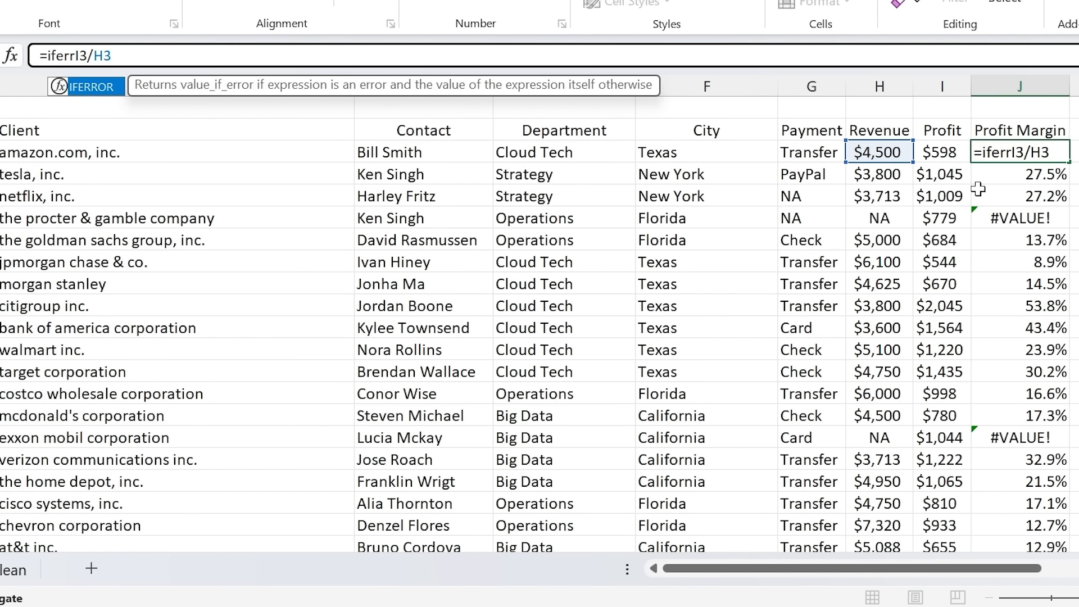
pyautogui.press('Tab')
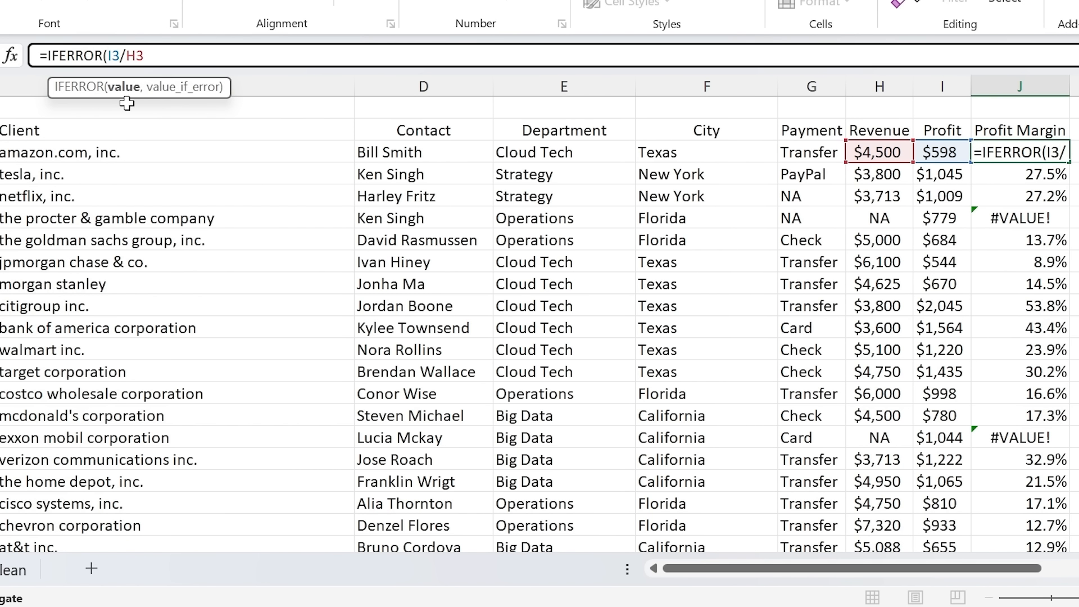
pyautogui.click(145, 56)
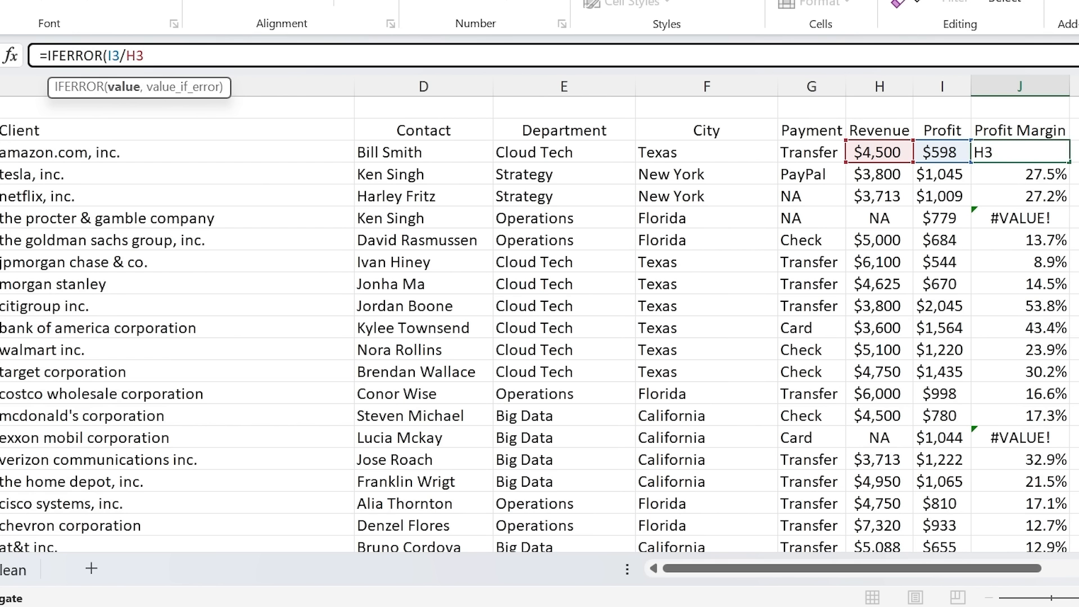
pyautogui.write(',')
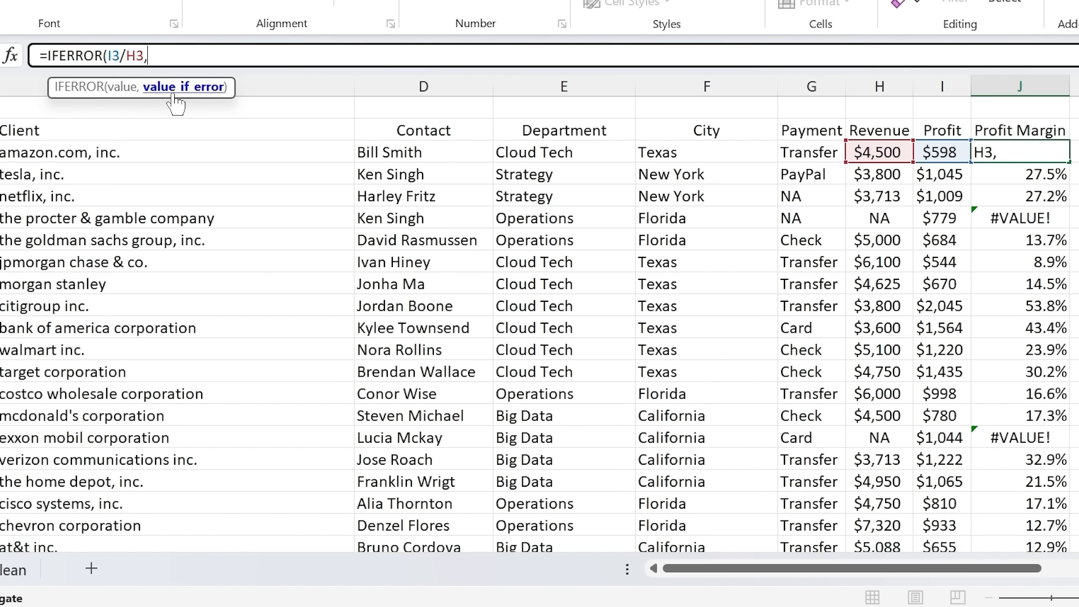
pyautogui.write('"')
pyautogui.write('Null")')
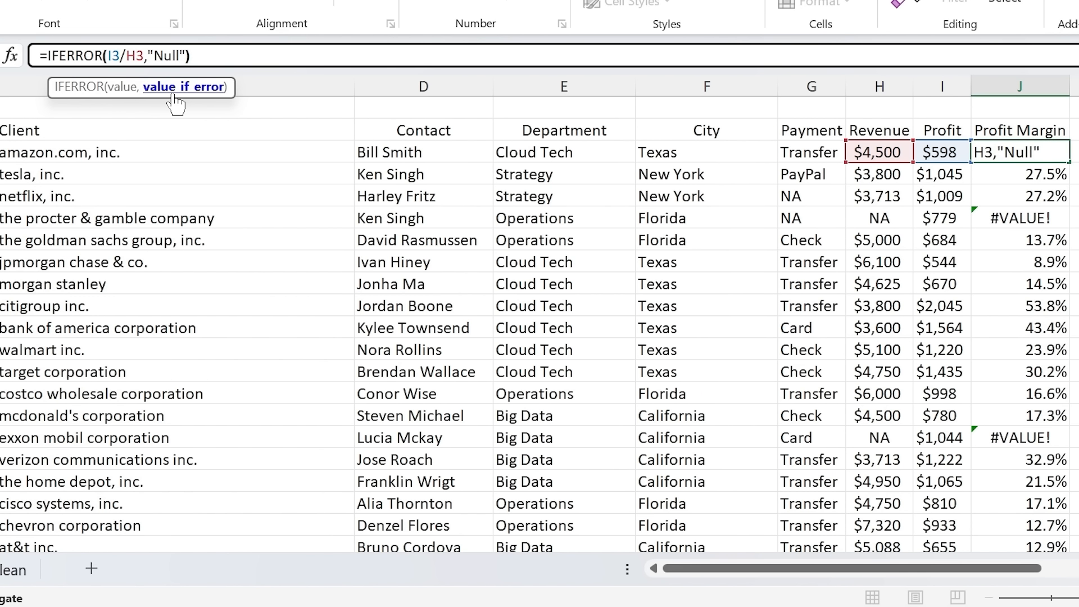
pyautogui.press('Return')
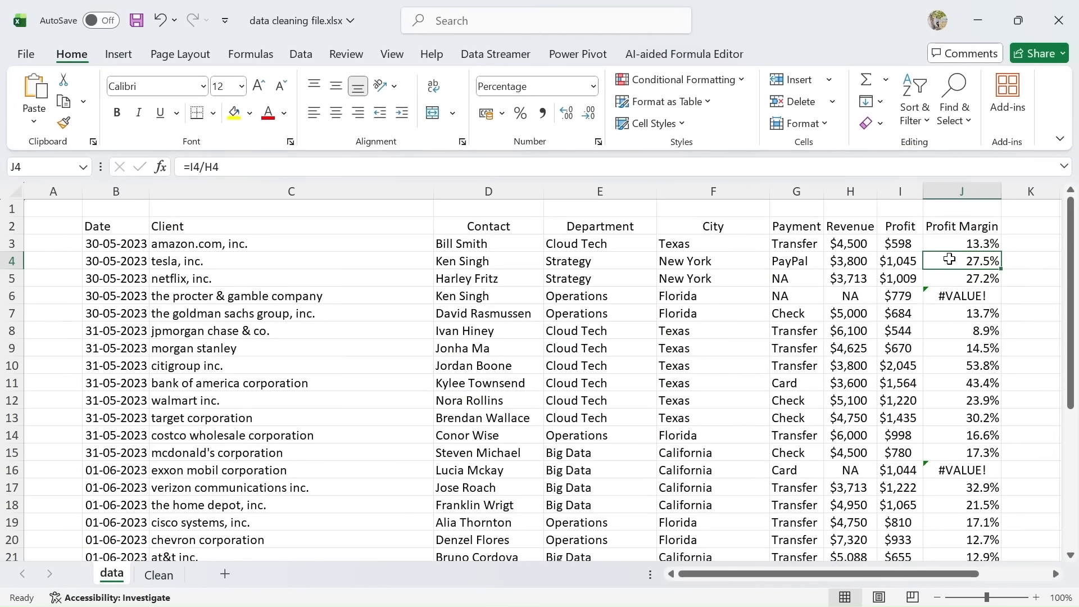
# Step: Copy the IFERROR formula from J3 down the Profit Margin column to row 30 and check the column for remaining errors
pyautogui.click(991, 244)
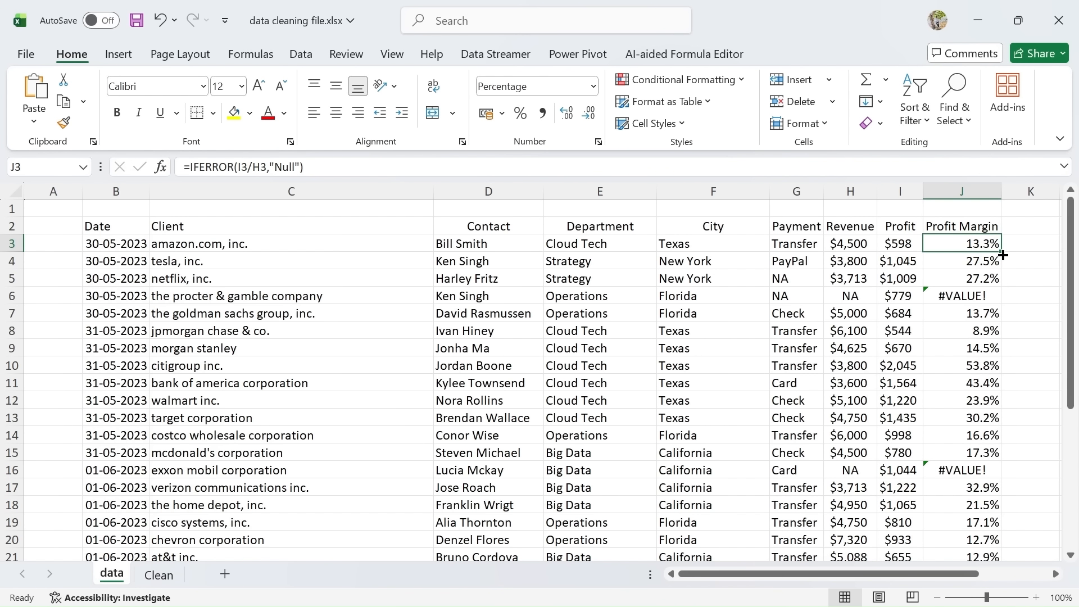
pyautogui.doubleClick(1003, 255)
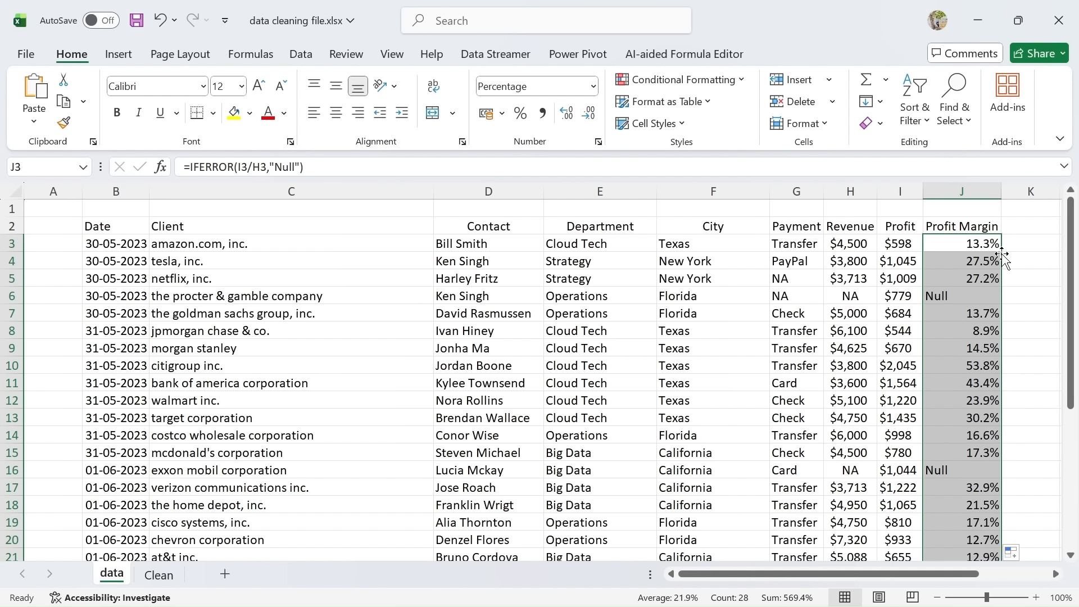
pyautogui.scroll(-5, 957, 411)
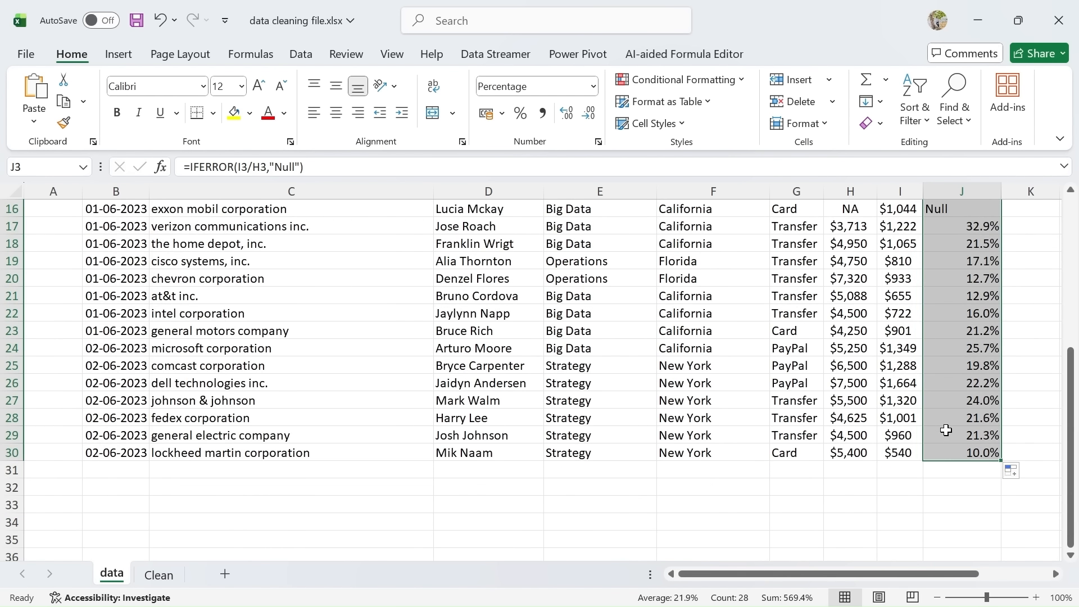
pyautogui.scroll(3, 949, 421)
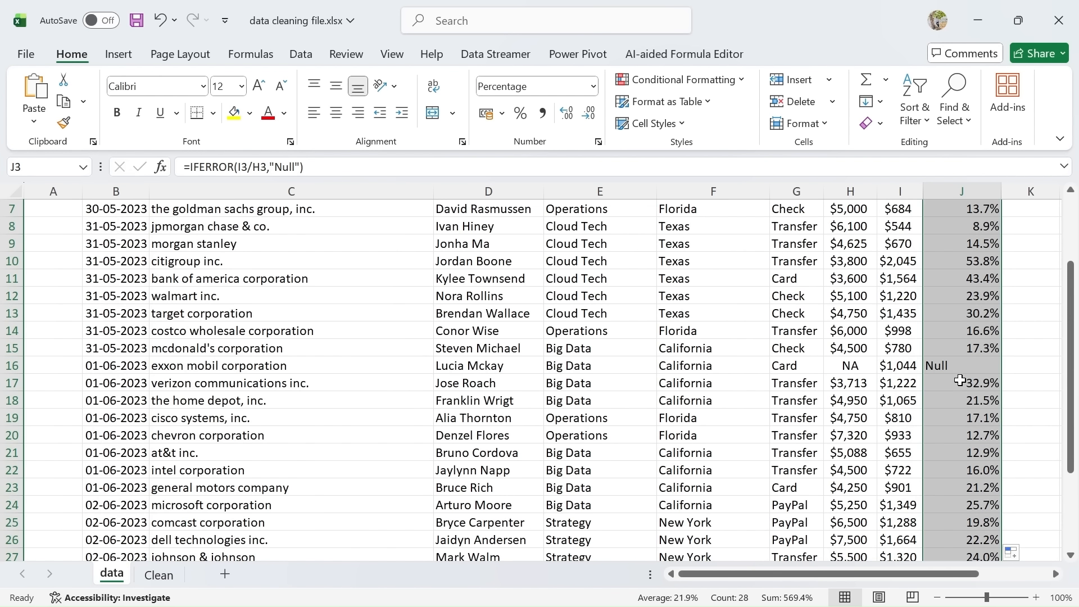
pyautogui.scroll(2, 955, 366)
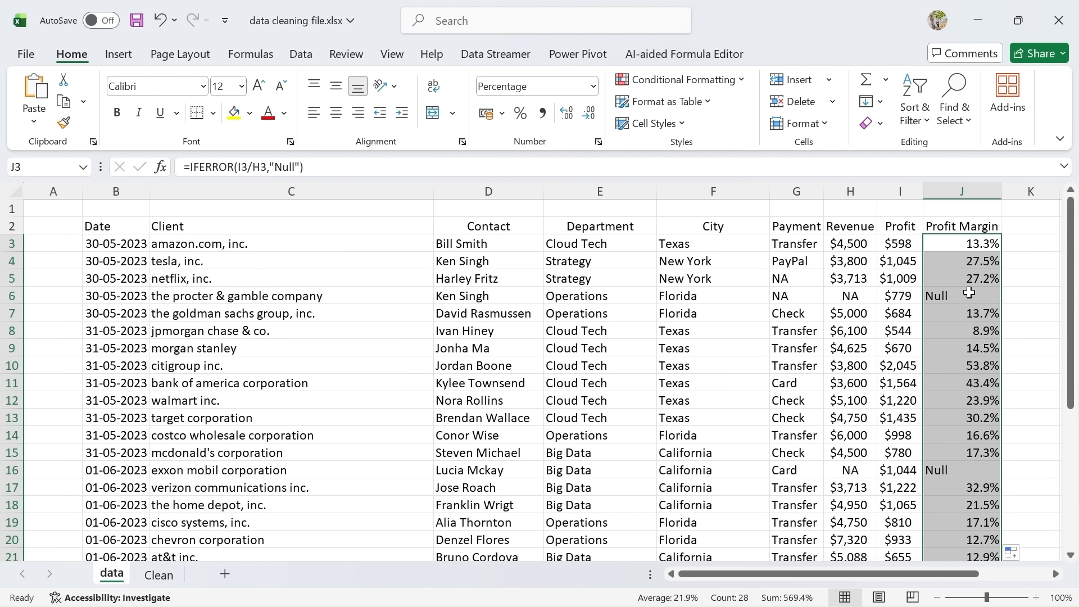
pyautogui.click(964, 295)
pyautogui.scroll(-2, 843, 317)
pyautogui.scroll(2, 849, 326)
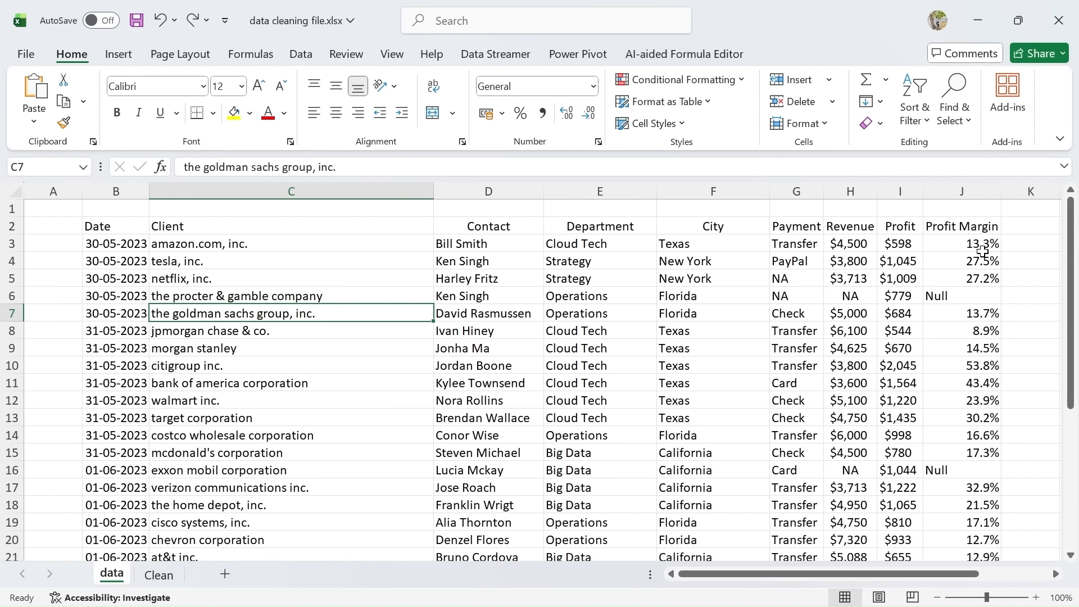
# Step: Format the table's header row, B2 to J2, with a gold fill and bold white text
pyautogui.click(99, 227)
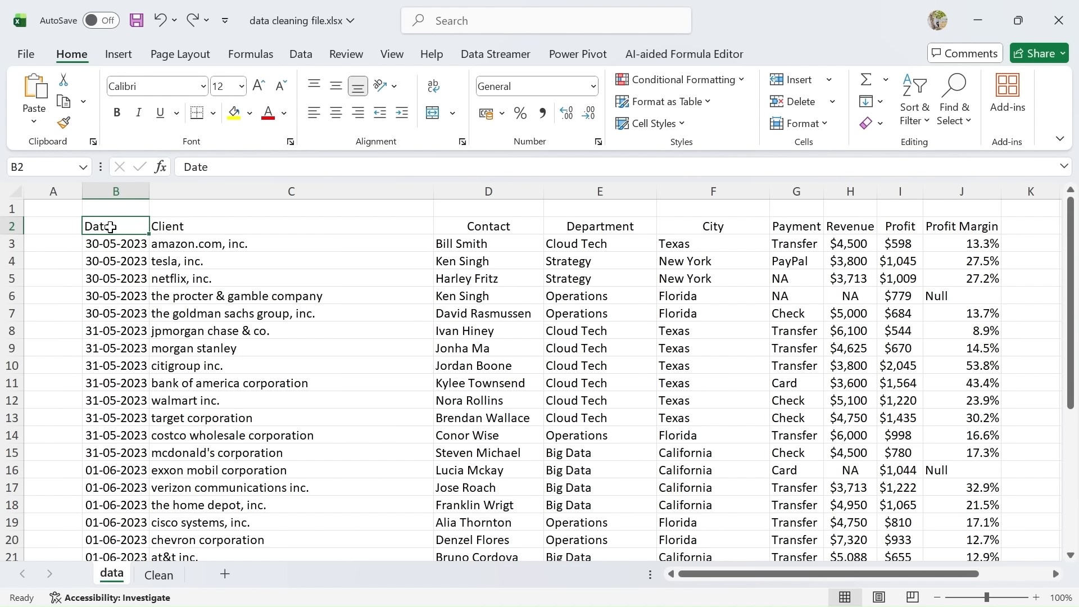
pyautogui.hotkey('ctrl', 'shift', 'Right')
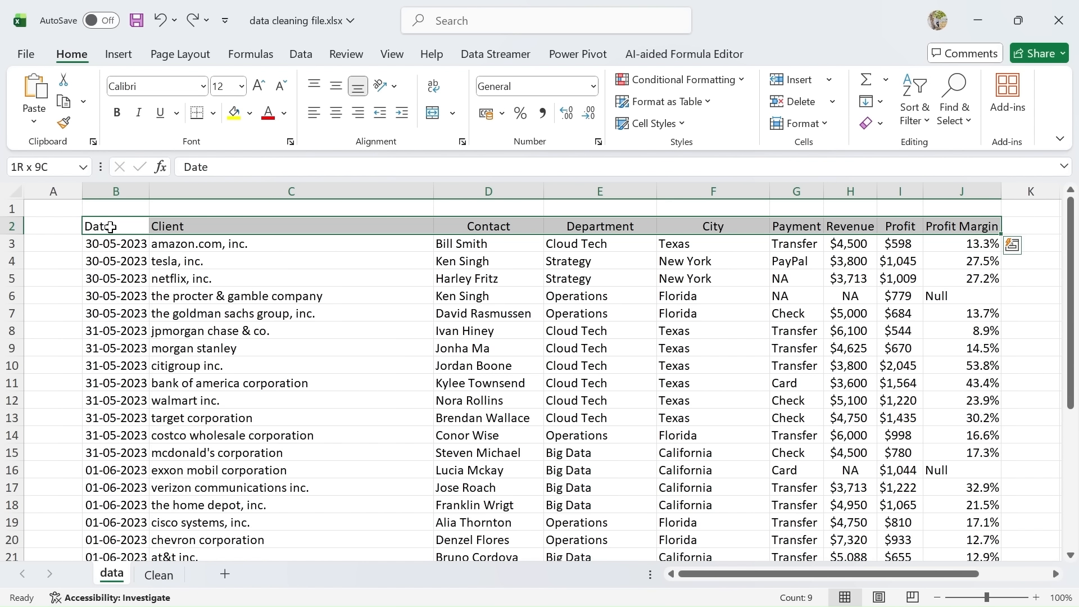
pyautogui.click(250, 113)
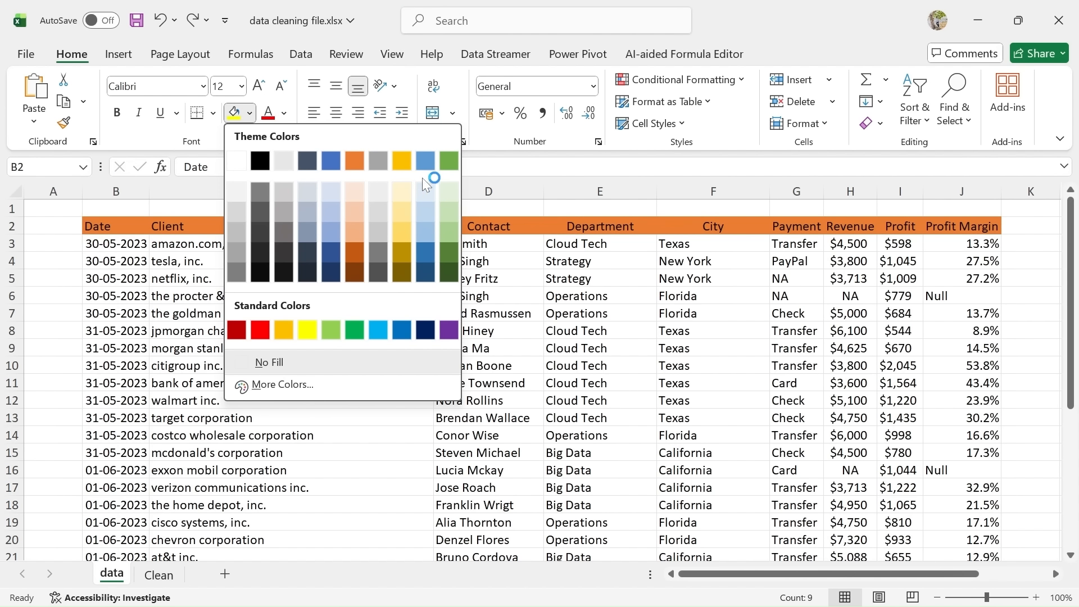
pyautogui.click(402, 162)
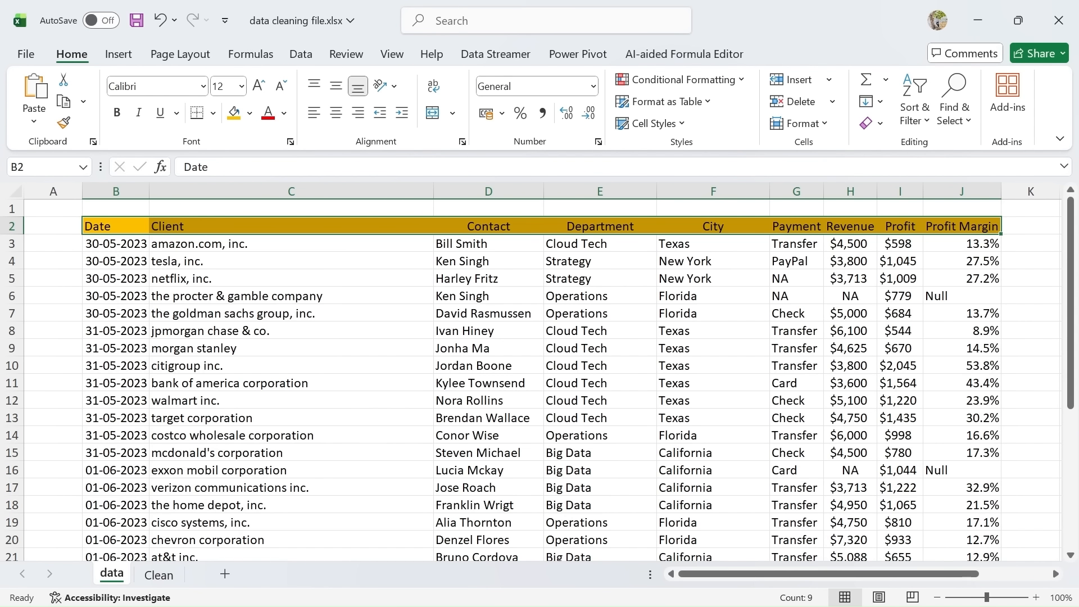
pyautogui.click(284, 112)
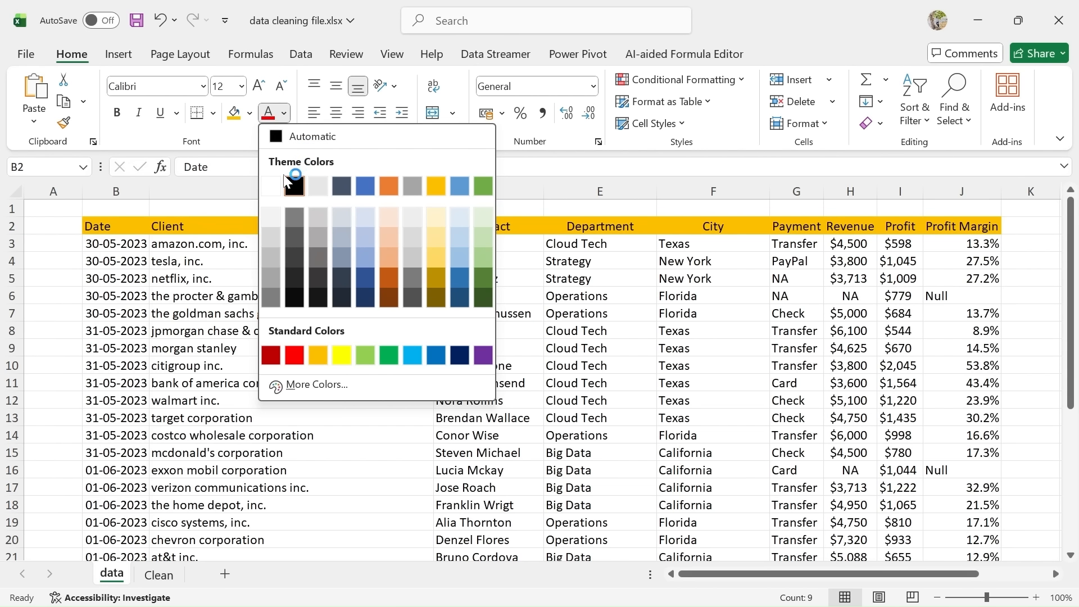
pyautogui.click(270, 181)
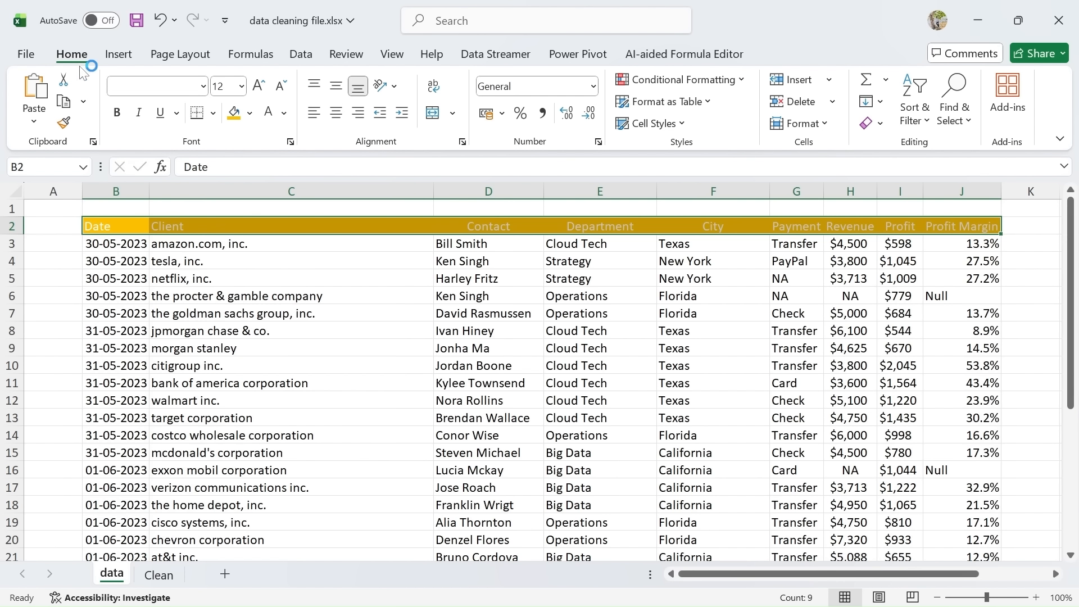
pyautogui.click(119, 115)
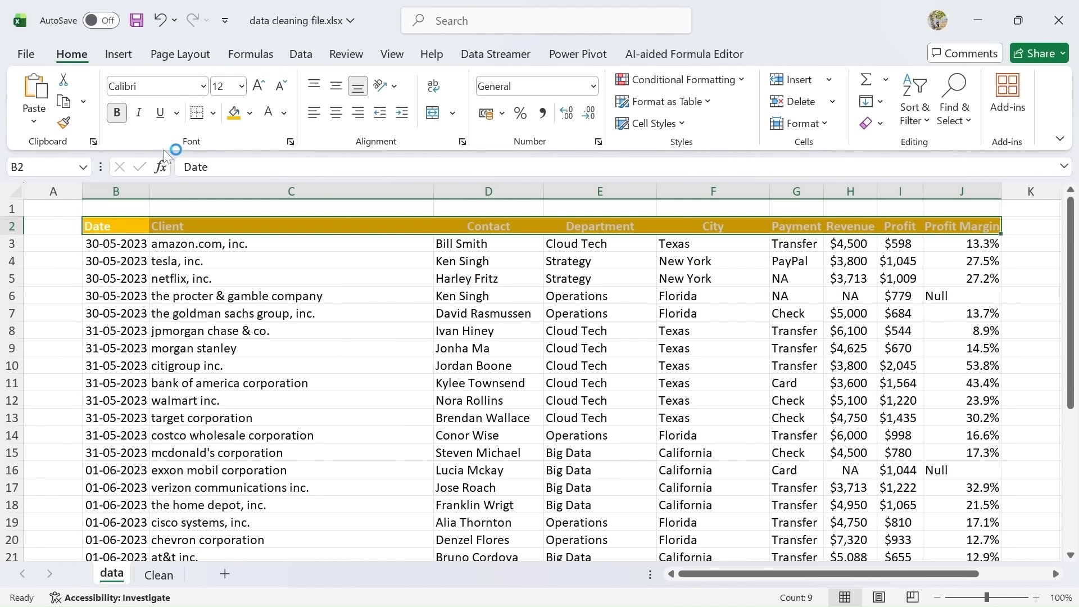
pyautogui.click(217, 277)
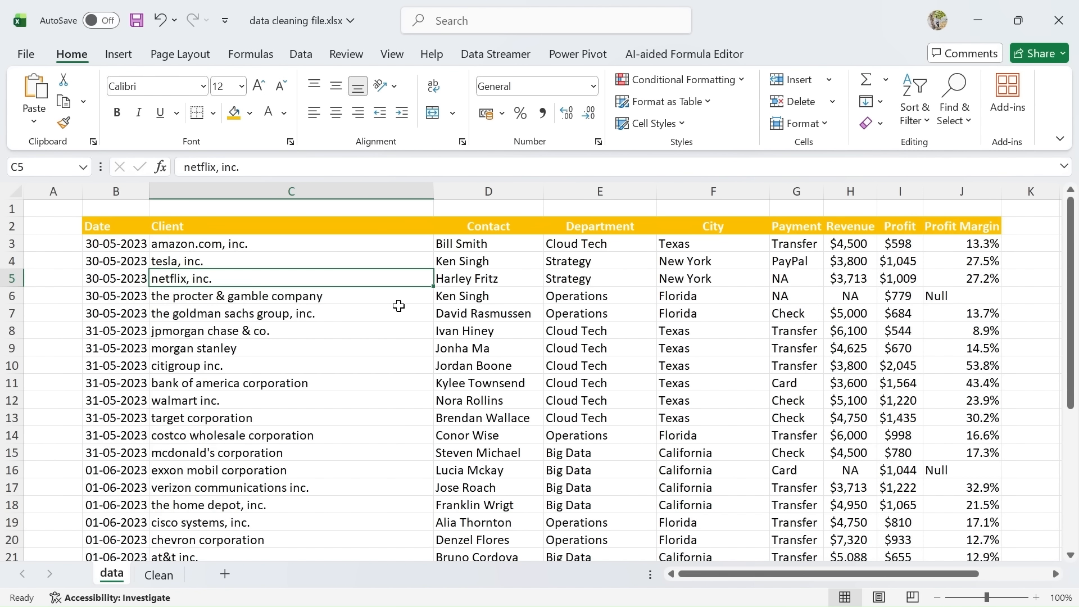
# Step: Select the whole data table and apply filters to its header row
pyautogui.click(333, 308)
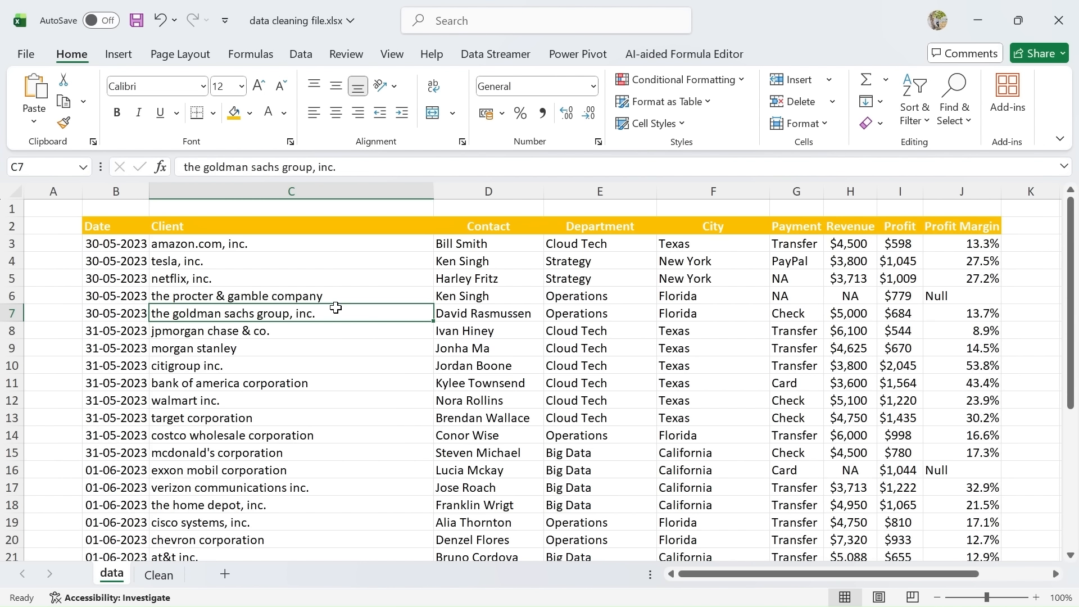
pyautogui.hotkey('ctrl', 'a')
pyautogui.hotkey('ctrl', 'shift', 'l')
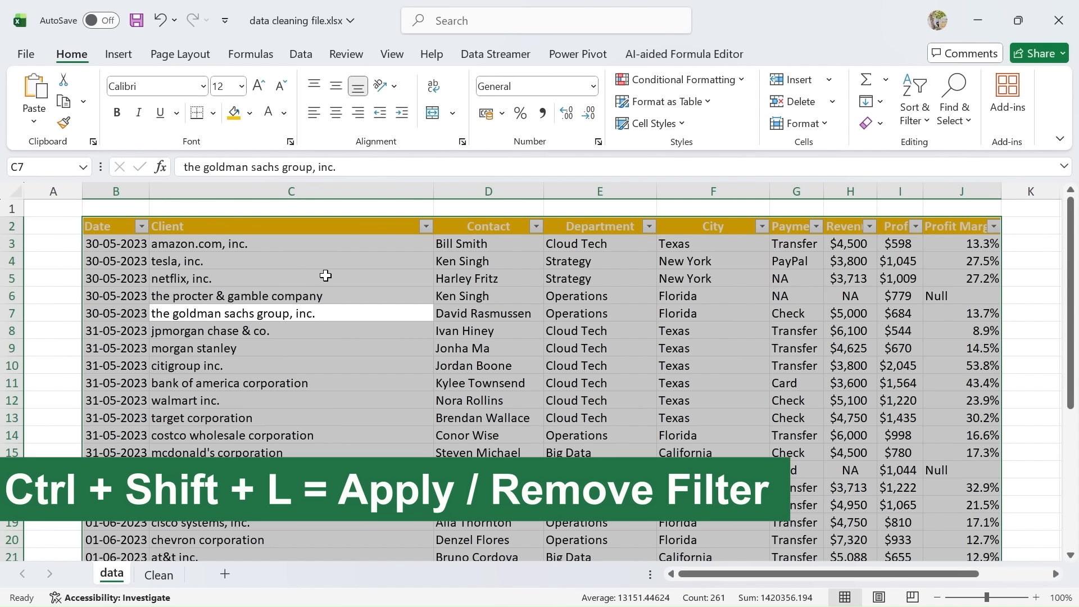
pyautogui.click(326, 275)
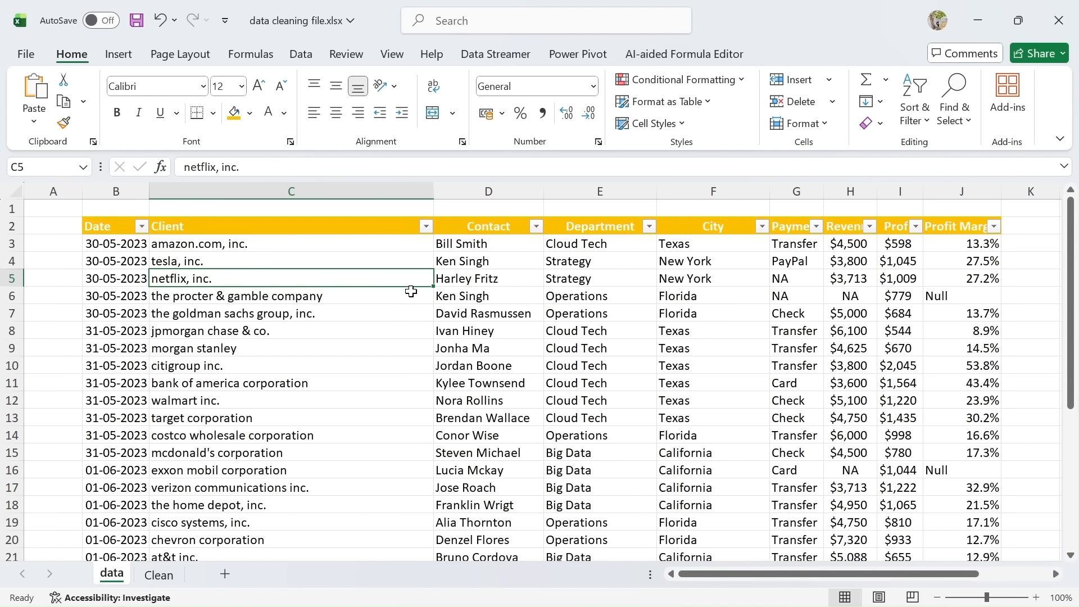
pyautogui.scroll(-3, 559, 308)
pyautogui.scroll(3, 393, 360)
pyautogui.moveTo(1061, 237); pyautogui.dragTo(1077, 307)
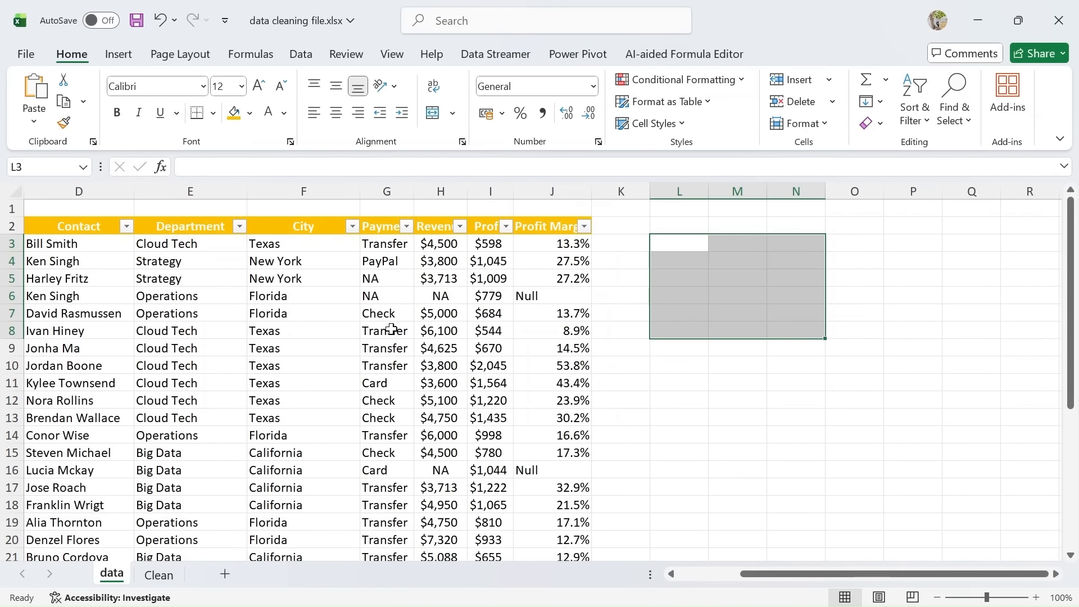
pyautogui.moveTo(751, 573); pyautogui.dragTo(688, 590)
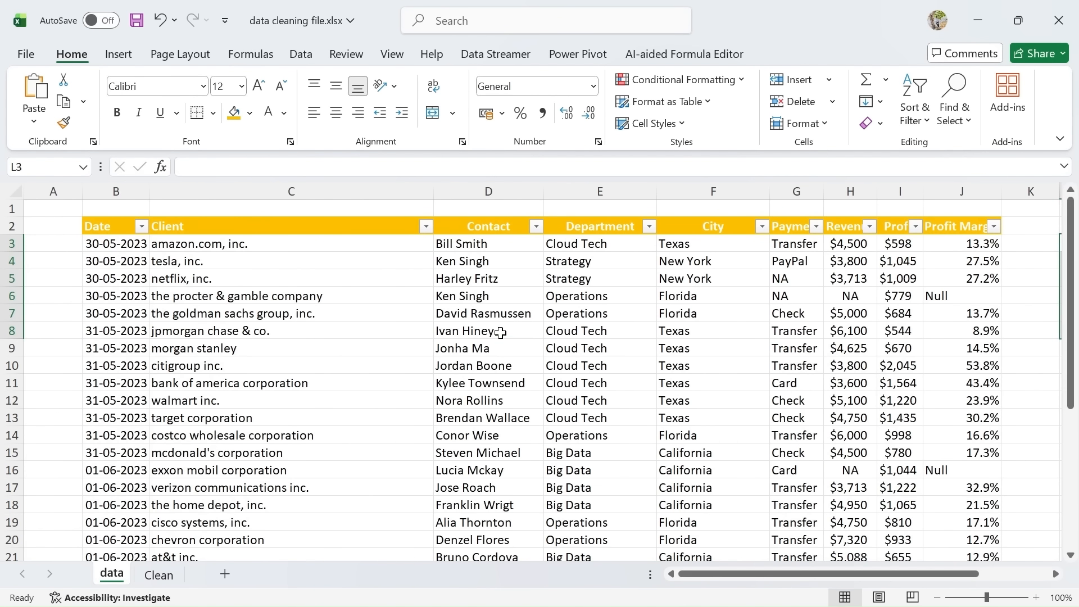
pyautogui.click(500, 333)
pyautogui.click(718, 231)
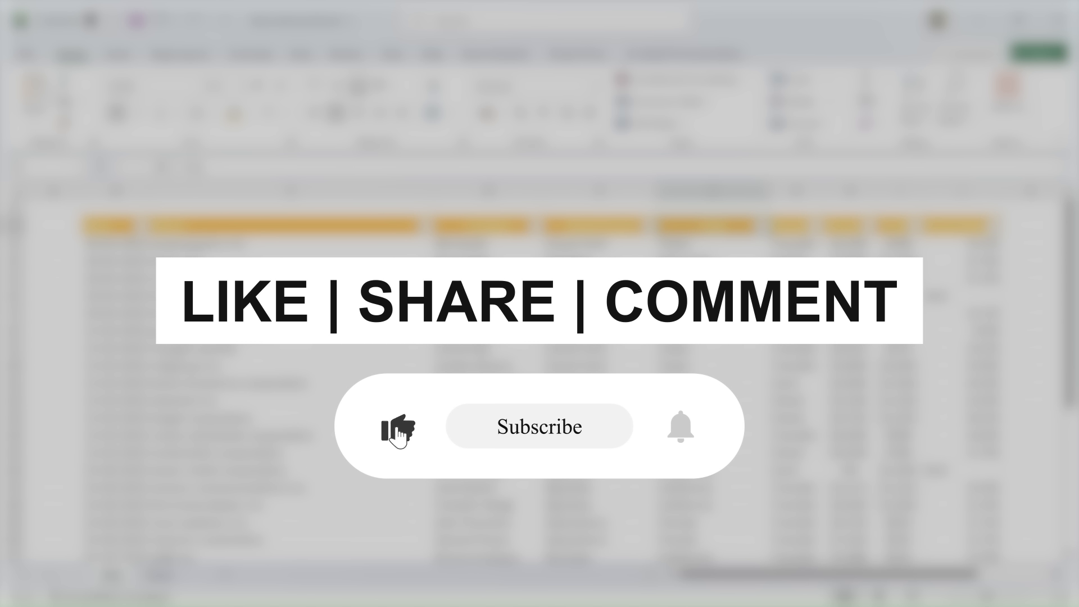
pyautogui.click(290, 243)
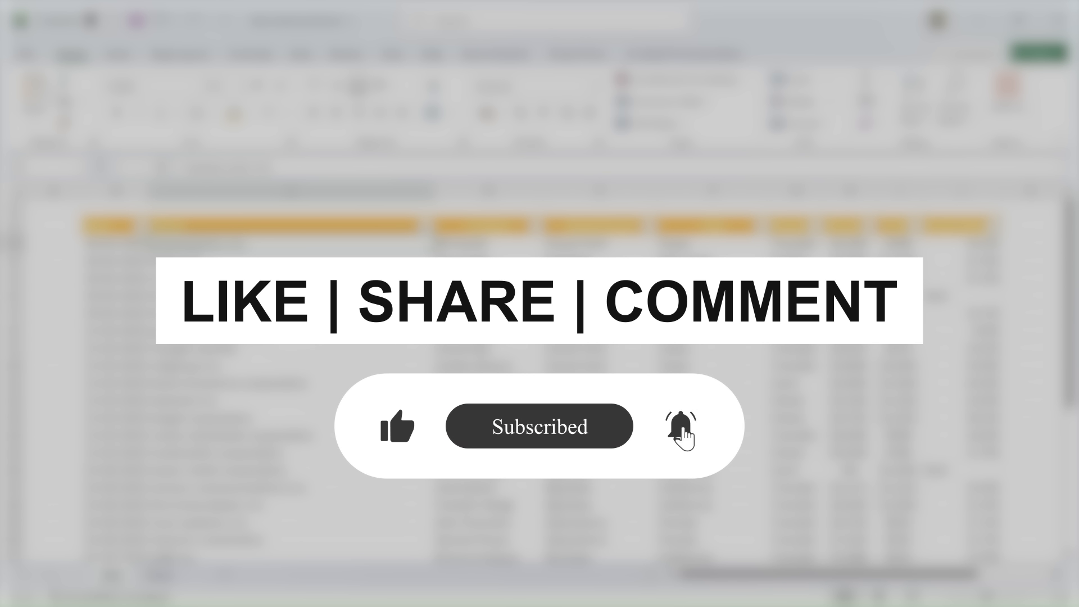